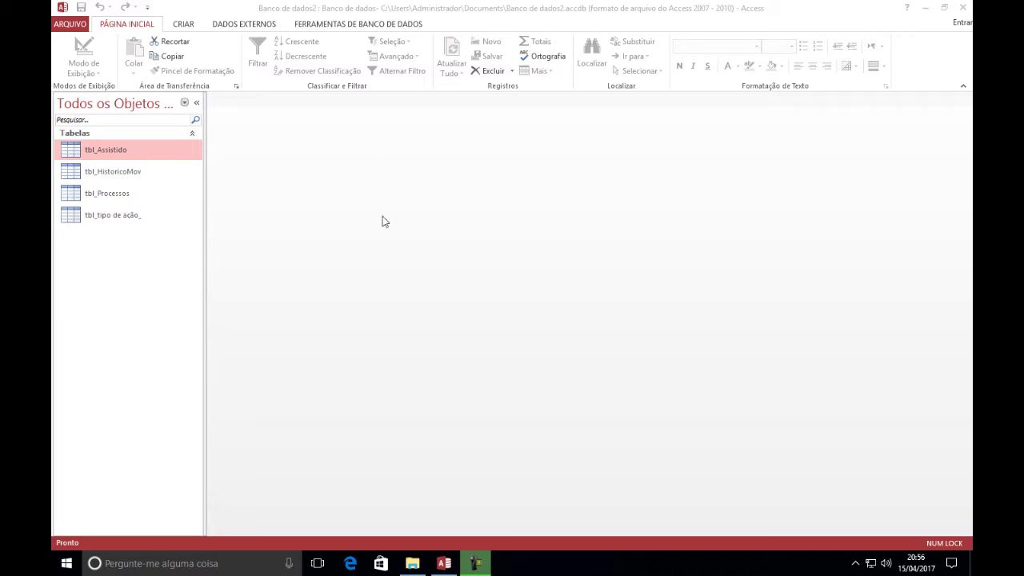
# - Narrow the navigation pane slightly and leave the tbl_Assistido table selected
pyautogui.click(302, 227)
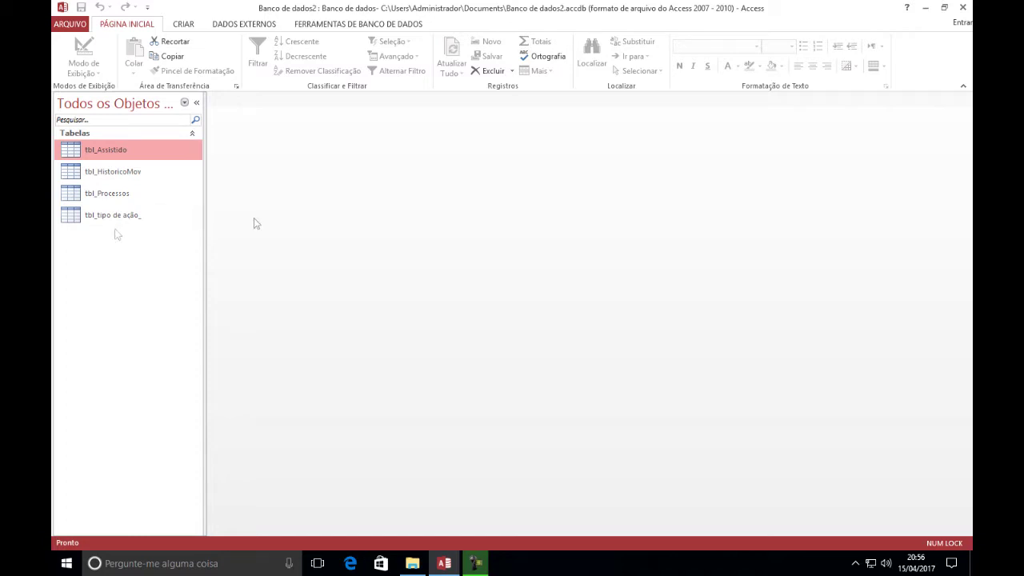
pyautogui.click(100, 171)
pyautogui.click(99, 195)
pyautogui.click(104, 171)
pyautogui.click(103, 152)
pyautogui.moveTo(205, 207); pyautogui.dragTo(191, 207)
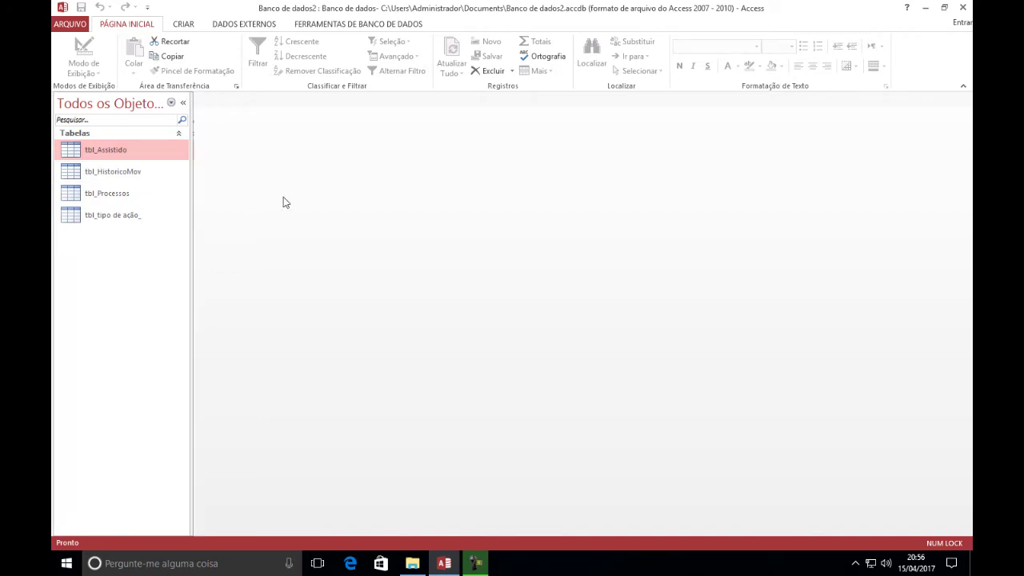
pyautogui.click(105, 173)
pyautogui.click(106, 152)
pyautogui.click(102, 171)
pyautogui.click(102, 152)
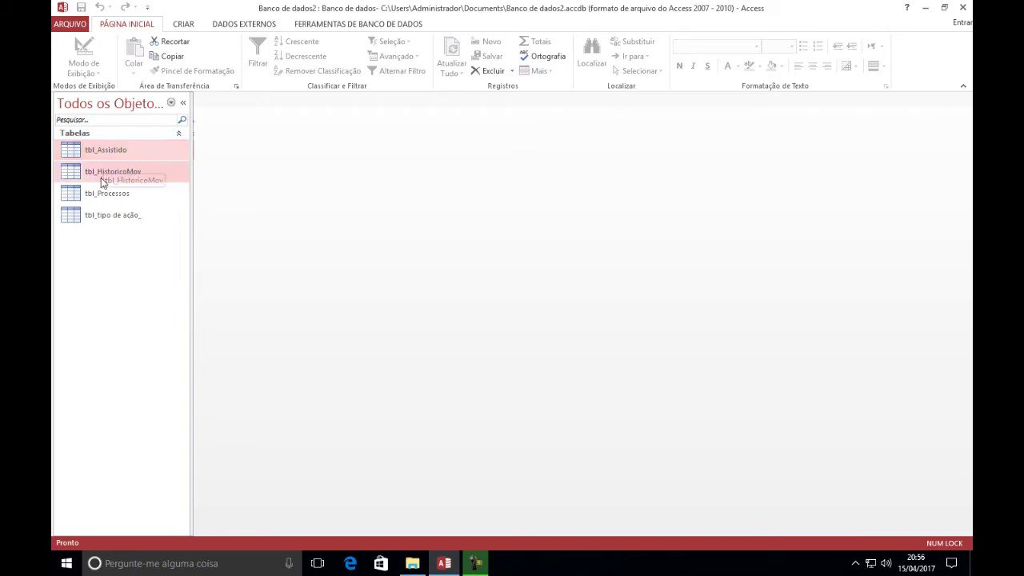
pyautogui.click(100, 174)
pyautogui.click(104, 153)
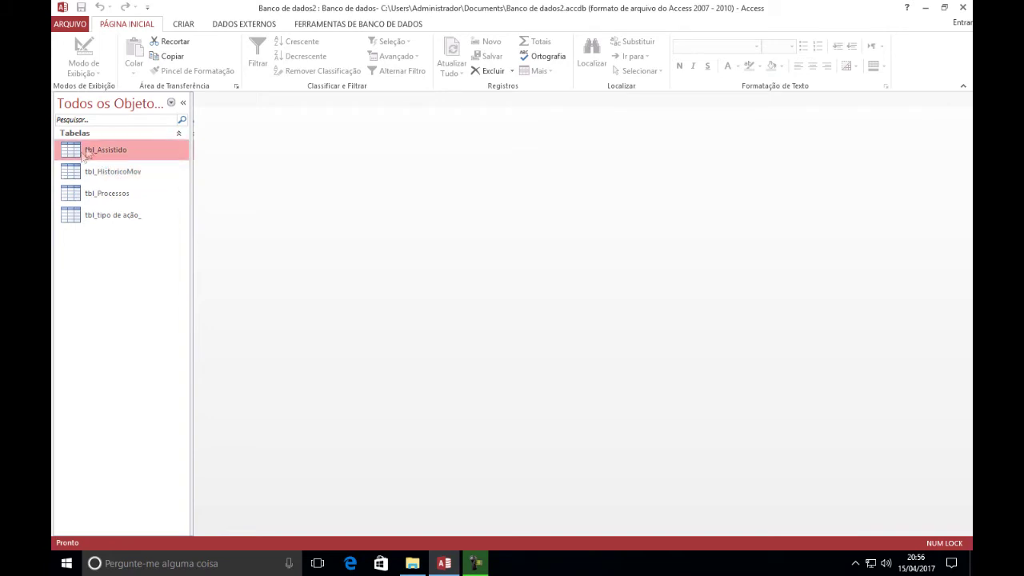
pyautogui.click(103, 172)
pyautogui.click(103, 193)
pyautogui.click(107, 153)
pyautogui.moveTo(190, 181); pyautogui.dragTo(185, 181)
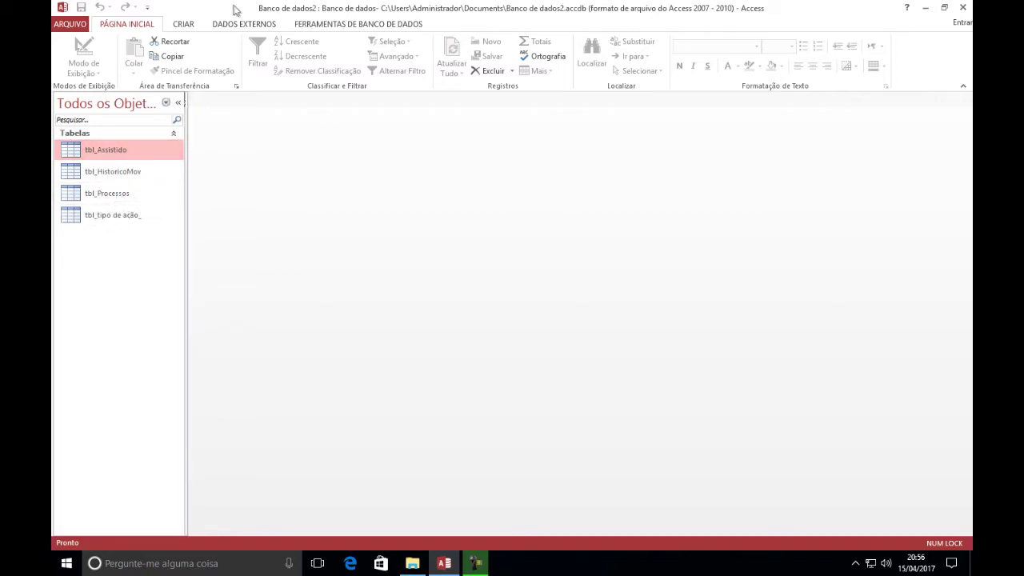
# - Review the relationships diagram linking tbl_Assistido, tbl_Processos and tbl_HistoricoMov, and close it
pyautogui.click(320, 25)
pyautogui.click(213, 54)
pyautogui.click(669, 265)
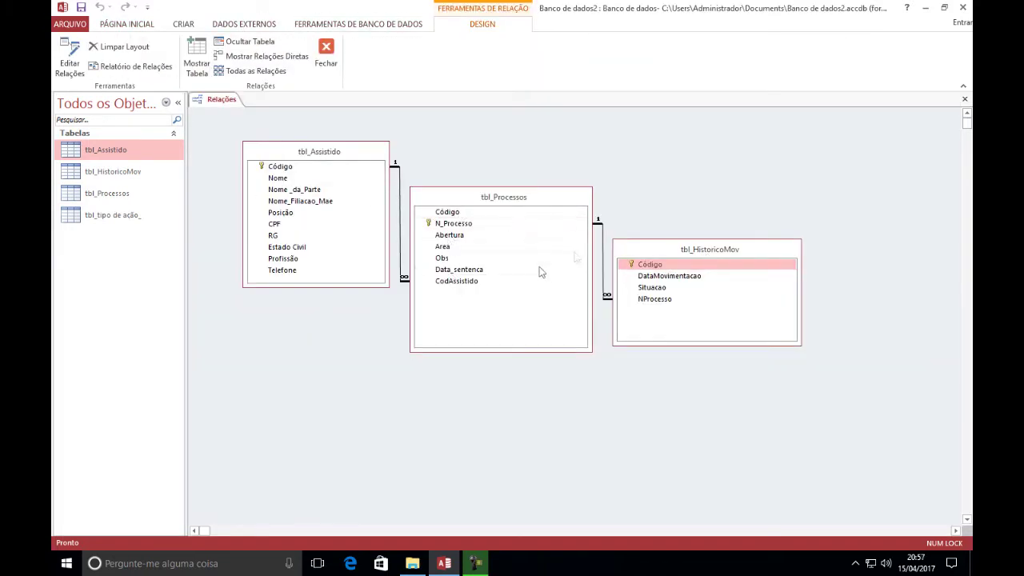
pyautogui.click(326, 54)
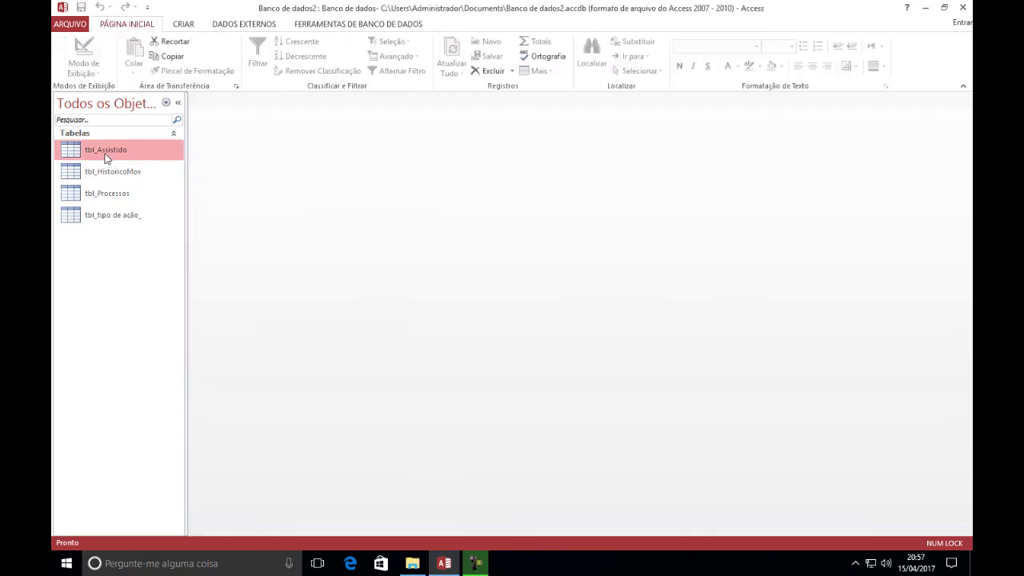
# - Open the tbl_Assistido table and inspect the first record's process and its movement history, collapsing them again
pyautogui.doubleClick(106, 152)
pyautogui.click(205, 128)
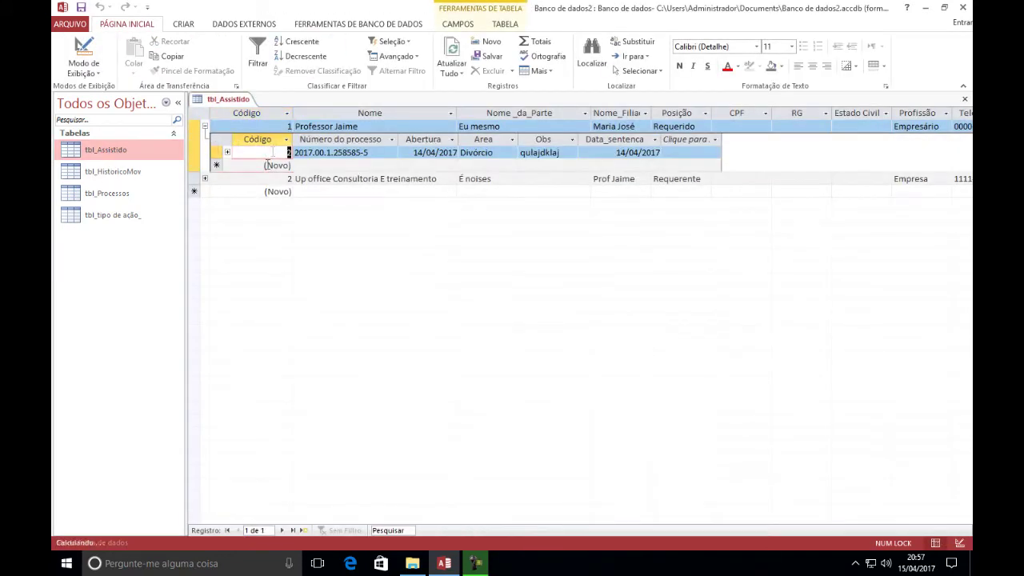
pyautogui.click(229, 153)
pyautogui.click(228, 153)
pyautogui.click(205, 128)
# - Inspect the processes linked to the second tbl_Assistido record and the movement history of each, and collapse the record
pyautogui.click(205, 139)
pyautogui.click(227, 165)
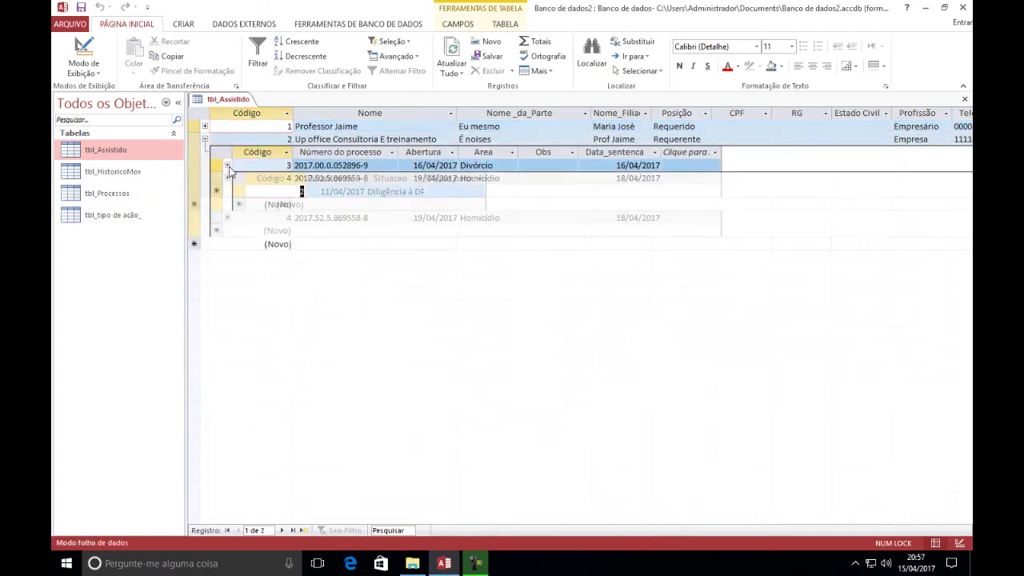
pyautogui.click(227, 165)
pyautogui.click(227, 177)
pyautogui.click(227, 178)
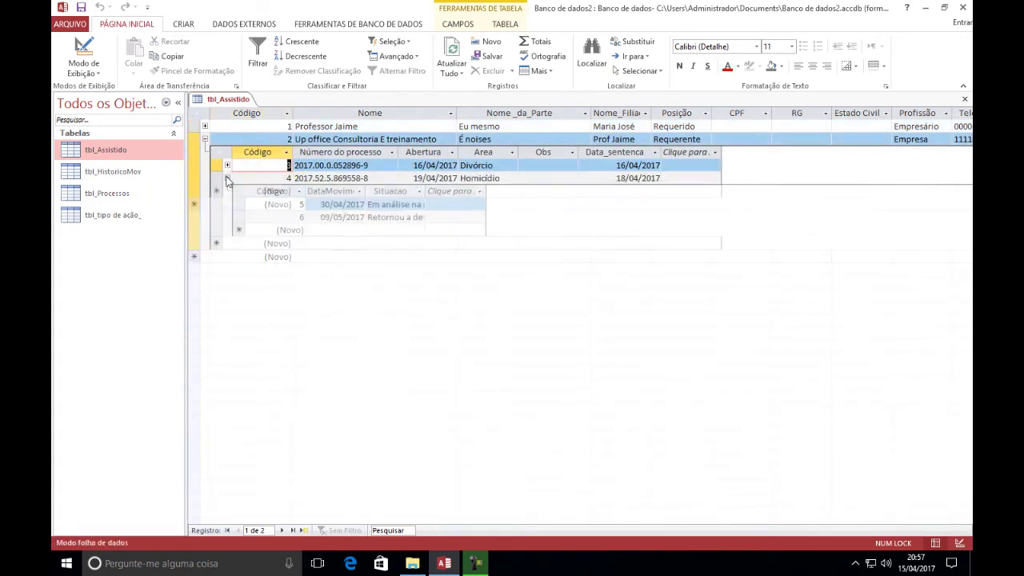
pyautogui.click(202, 142)
pyautogui.click(205, 140)
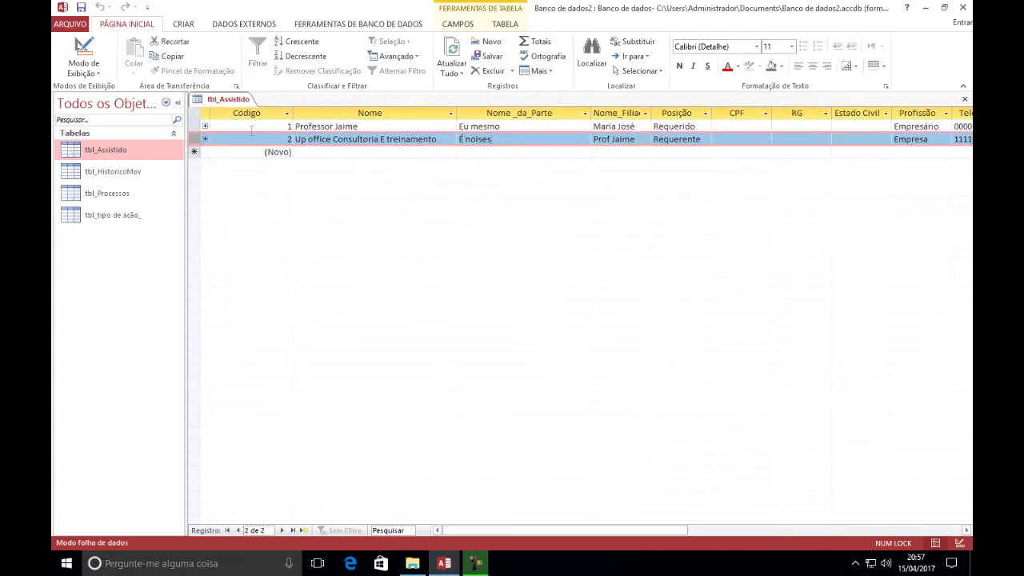
# - Go back to the first record, check its process's movement history once more, and collapse both levels
pyautogui.click(572, 126)
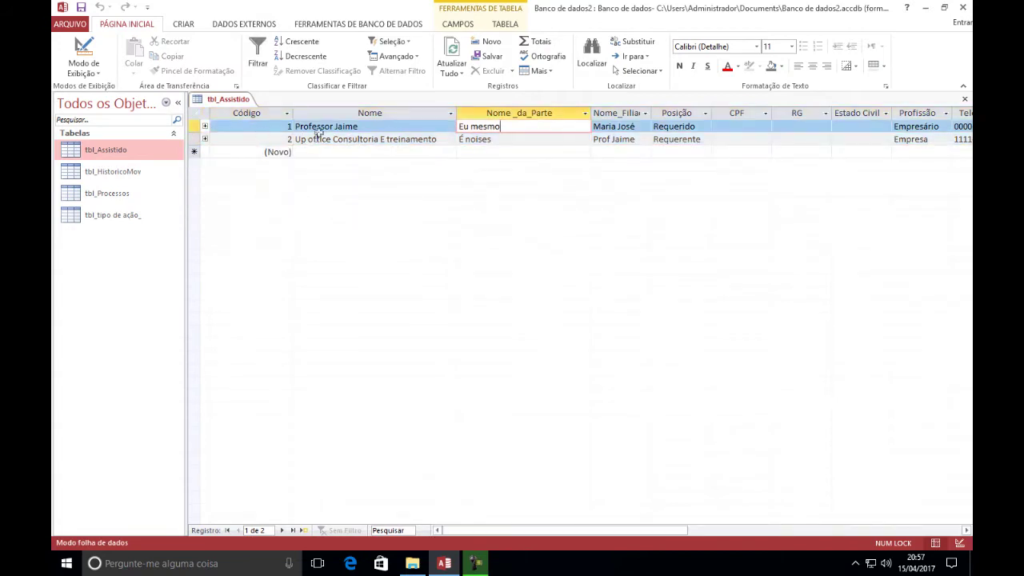
pyautogui.click(205, 126)
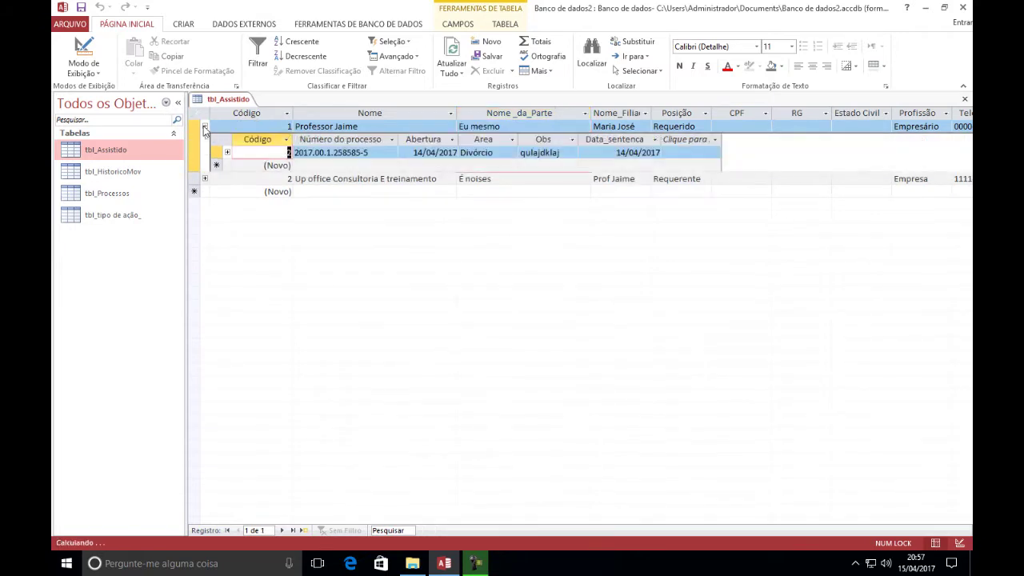
pyautogui.click(227, 152)
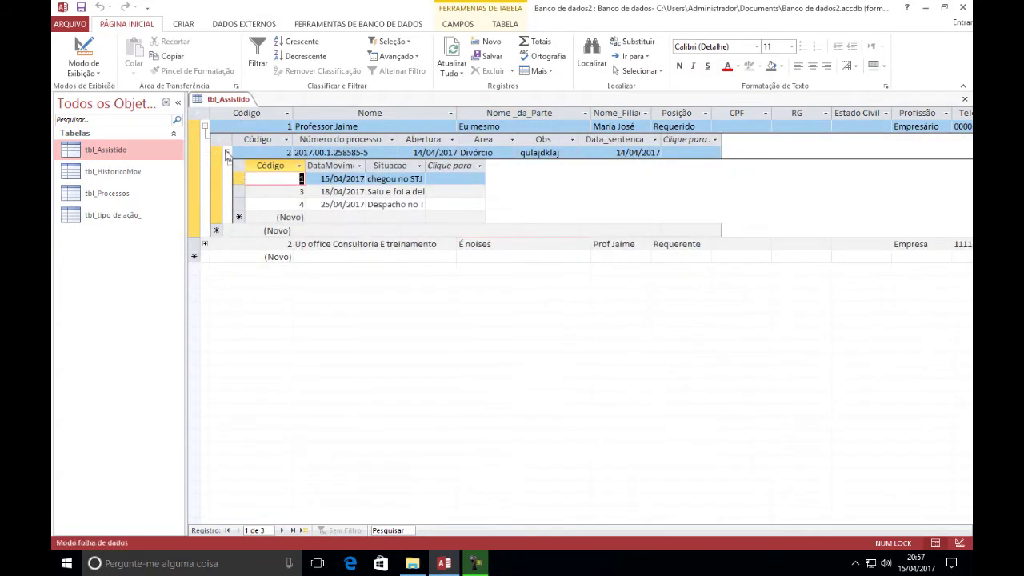
pyautogui.click(227, 152)
pyautogui.click(204, 126)
# - Recheck the movement history of both processes under the second record, collapse it and close the tbl_Assistido table
pyautogui.click(205, 139)
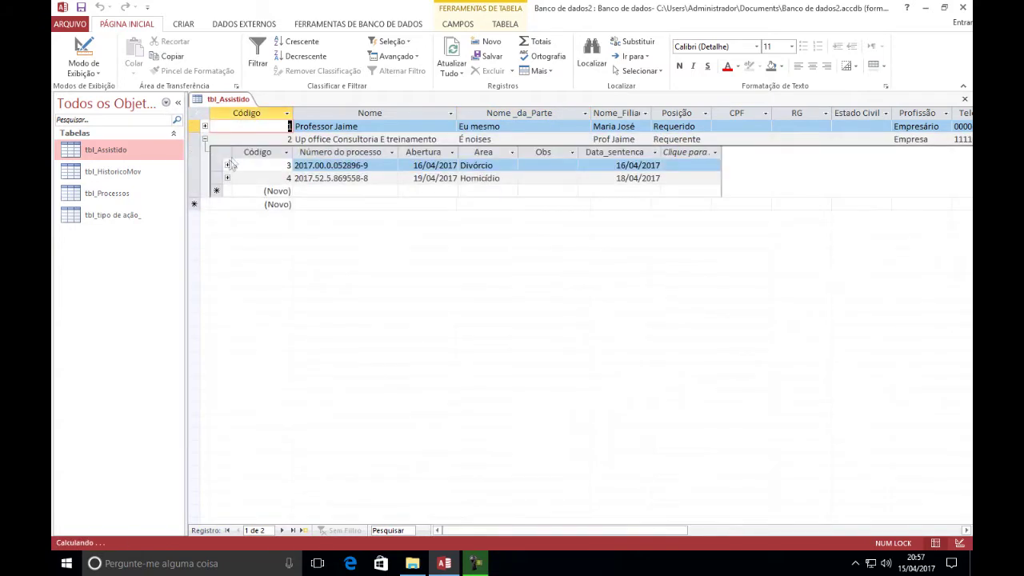
pyautogui.click(228, 165)
pyautogui.click(228, 165)
pyautogui.click(227, 178)
pyautogui.click(228, 178)
pyautogui.click(204, 139)
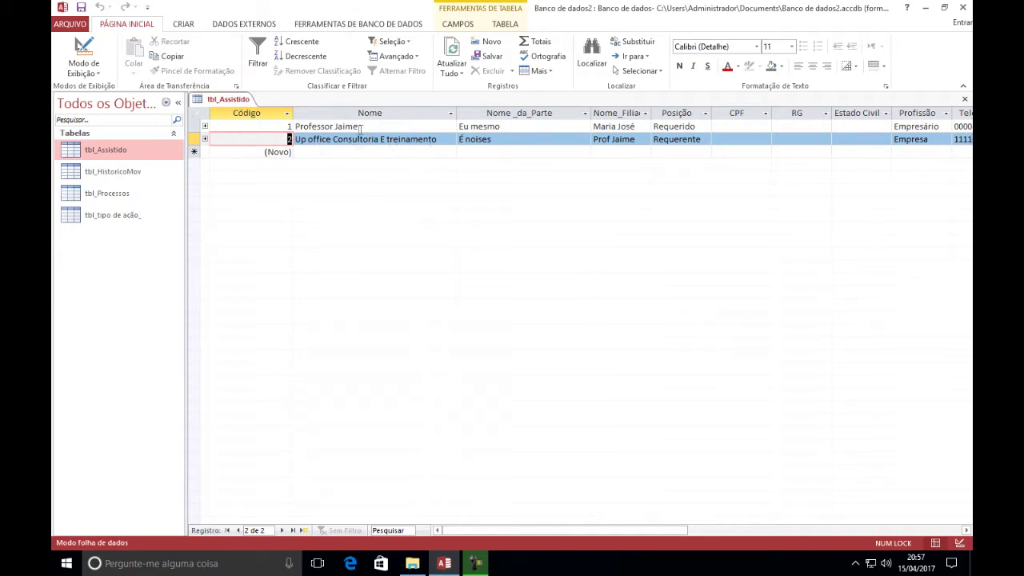
pyautogui.click(966, 99)
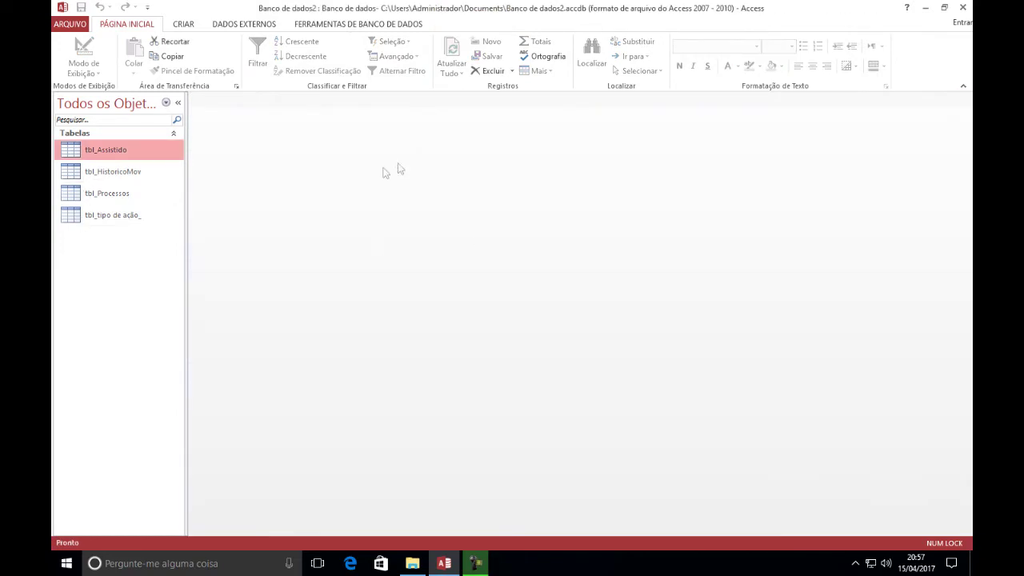
pyautogui.click(183, 29)
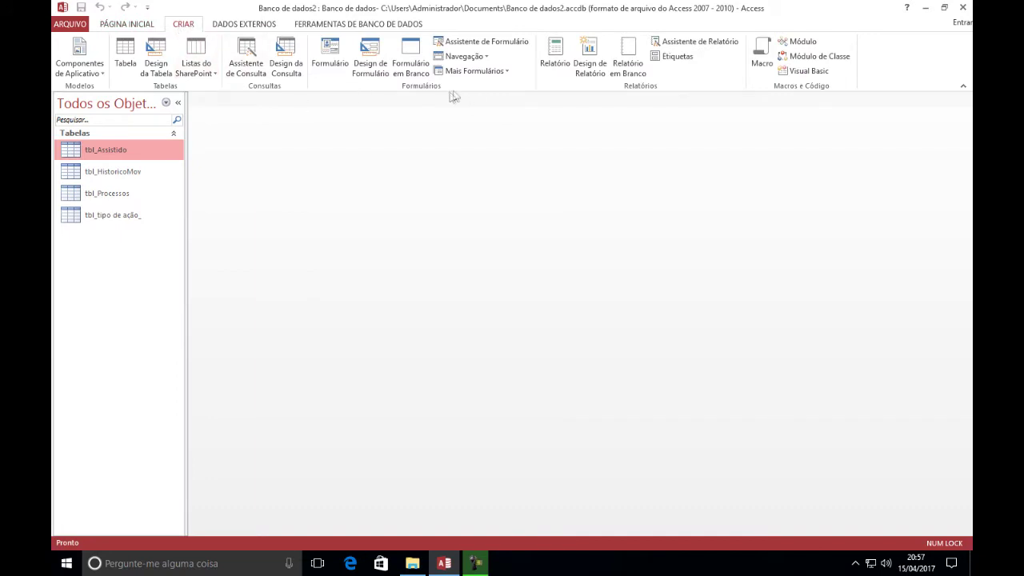
pyautogui.click(470, 43)
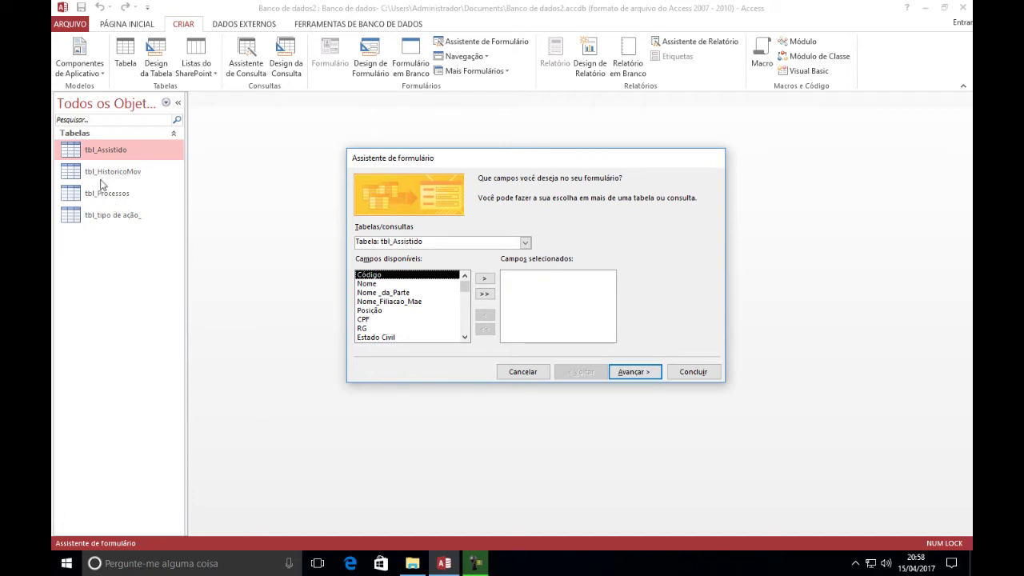
pyautogui.click(522, 371)
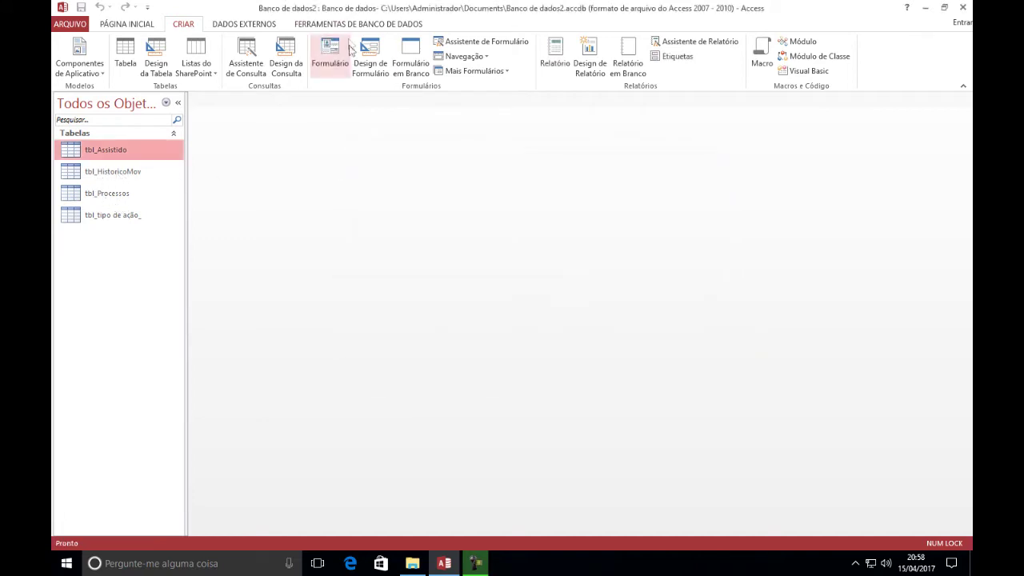
# - Examine in the relationships diagram how tbl_Assistido links to tbl_Processos and tbl_Processos to tbl_HistoricoMov, and close the diagram
pyautogui.scroll(-2, 312, 62)
pyautogui.click(223, 57)
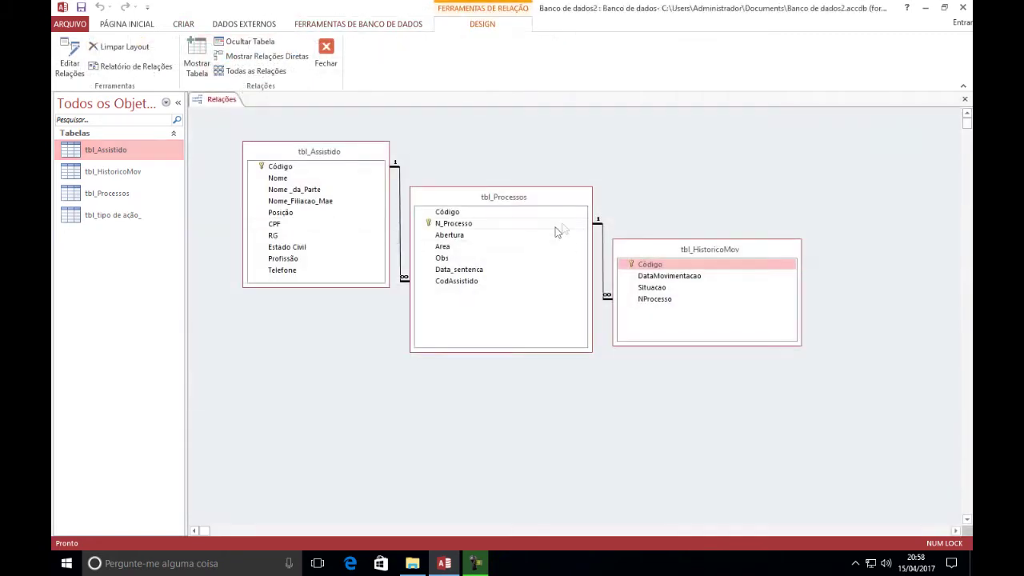
pyautogui.click(325, 166)
pyautogui.click(496, 211)
pyautogui.click(336, 154)
pyautogui.click(491, 199)
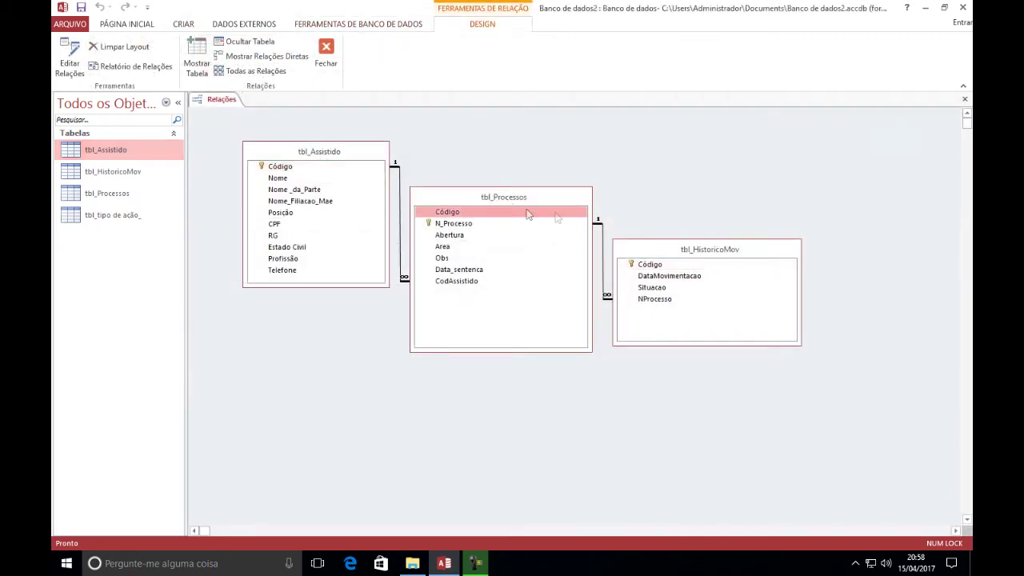
pyautogui.click(703, 256)
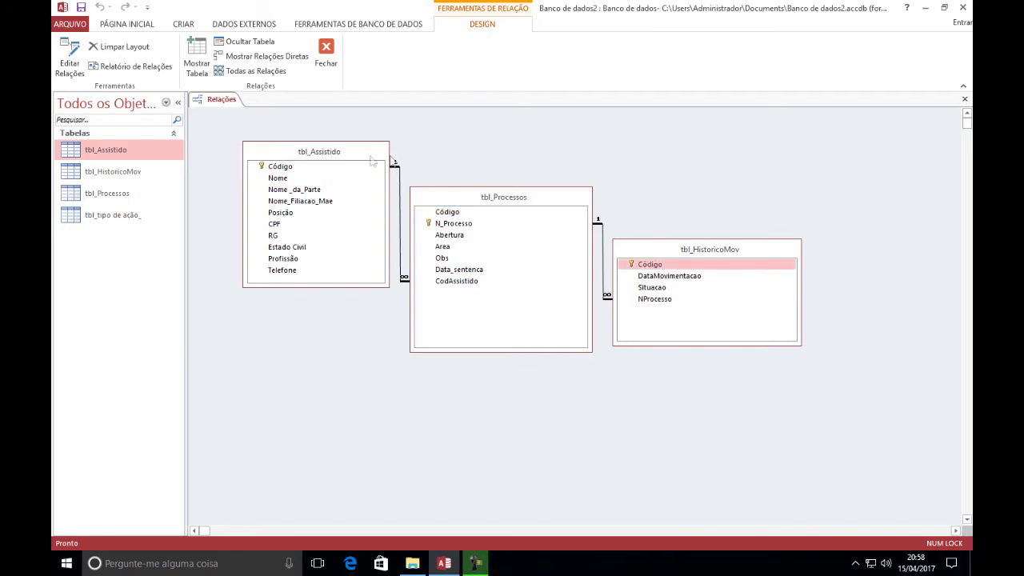
pyautogui.click(321, 157)
pyautogui.click(485, 204)
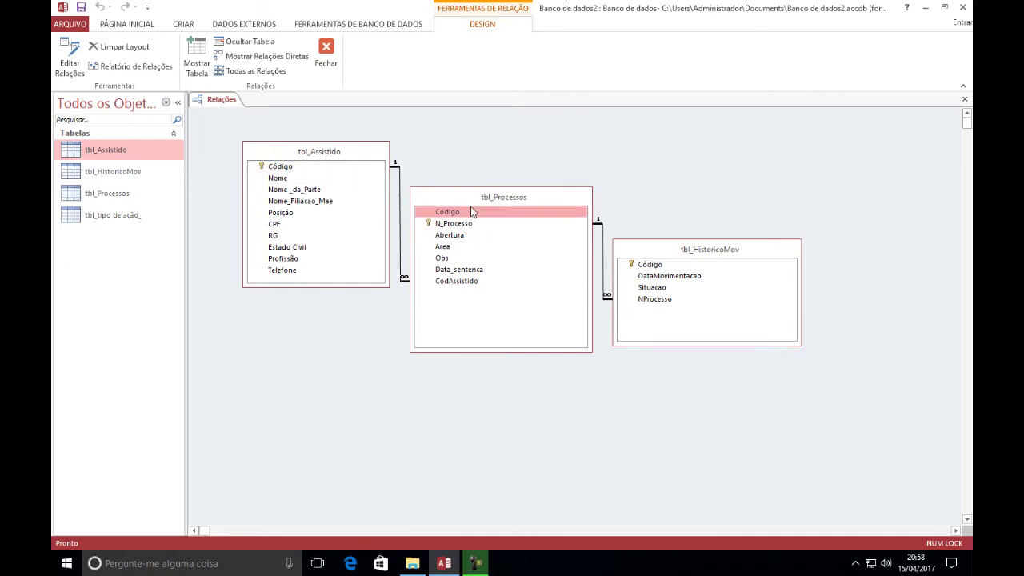
pyautogui.moveTo(472, 212); pyautogui.dragTo(560, 220)
pyautogui.click(325, 55)
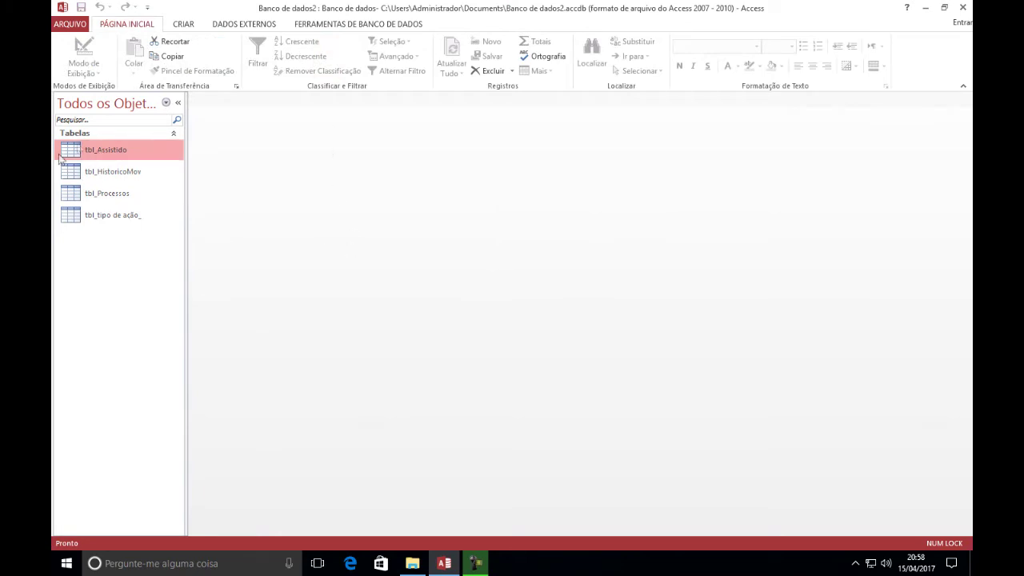
# - Start the Form Wizard on tbl_Assistido and add the fields Código, Nome, Nome_Filiacao_Mae and Posição
pyautogui.click(181, 26)
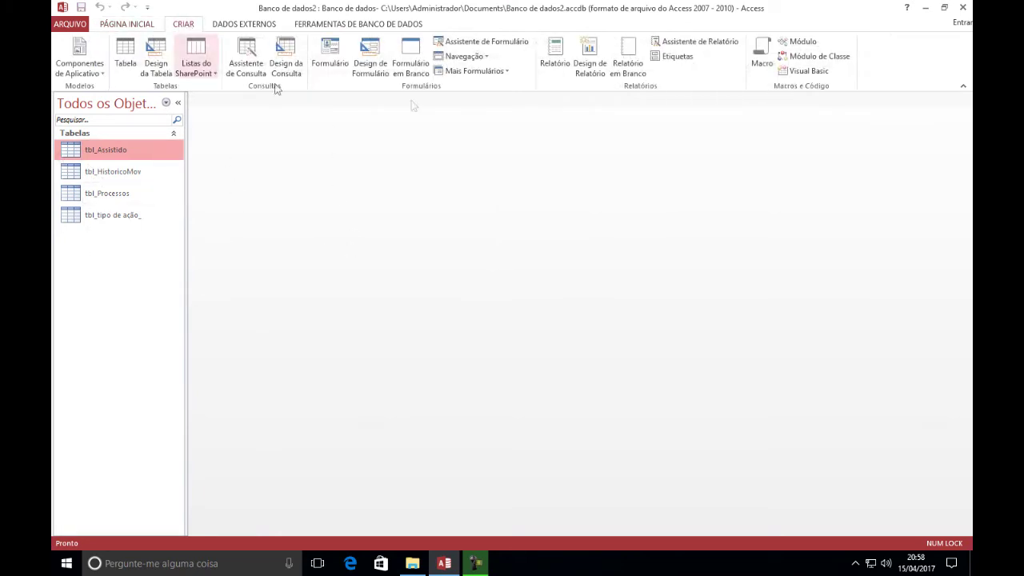
pyautogui.click(484, 42)
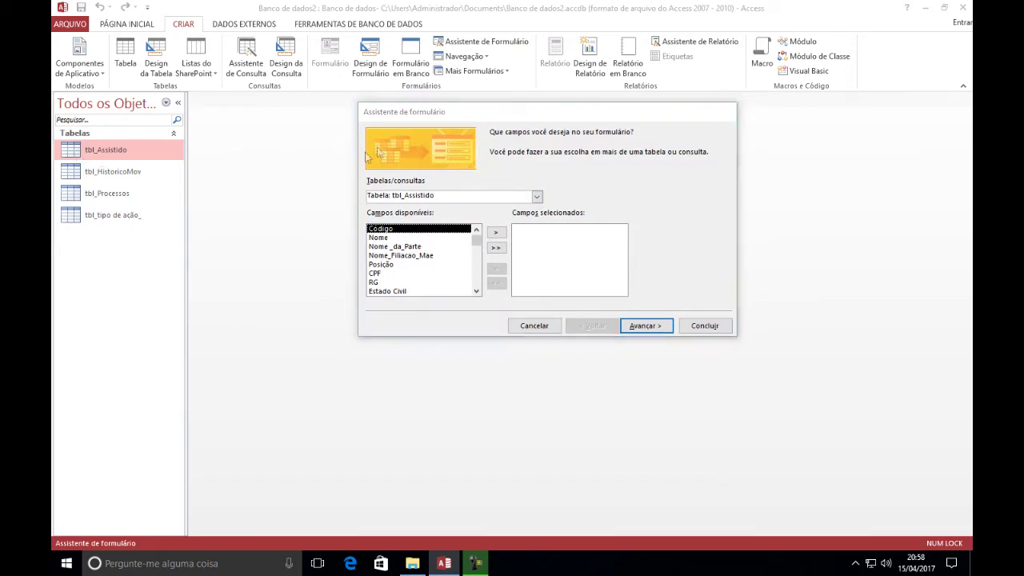
pyautogui.moveTo(443, 116); pyautogui.dragTo(435, 128)
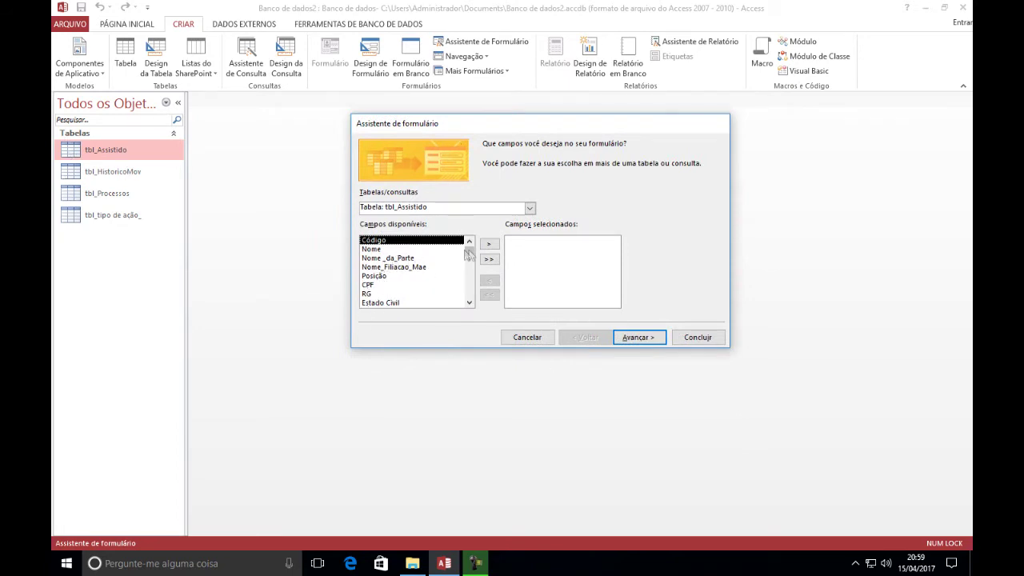
pyautogui.click(489, 245)
pyautogui.click(489, 246)
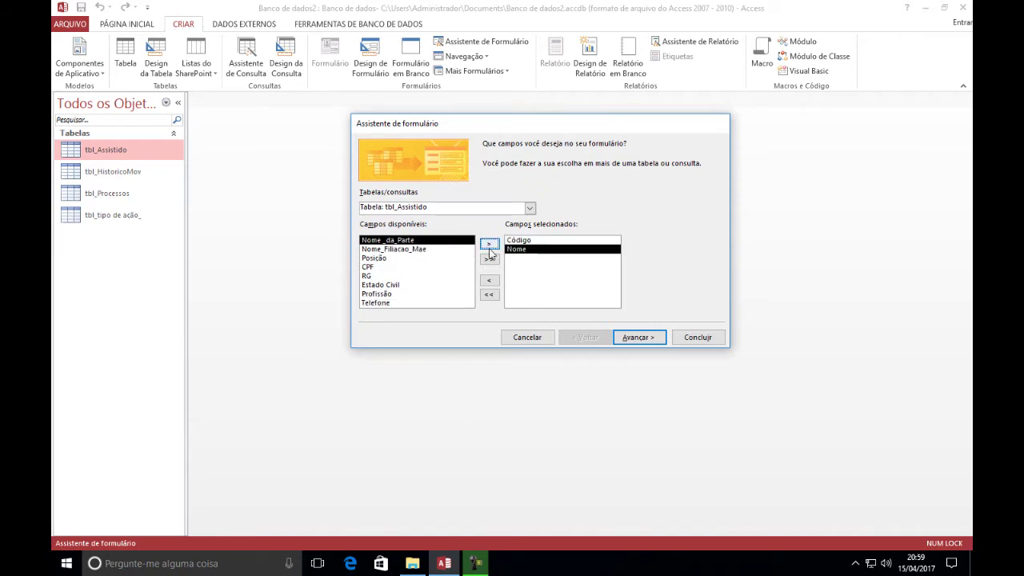
pyautogui.click(416, 249)
pyautogui.click(489, 245)
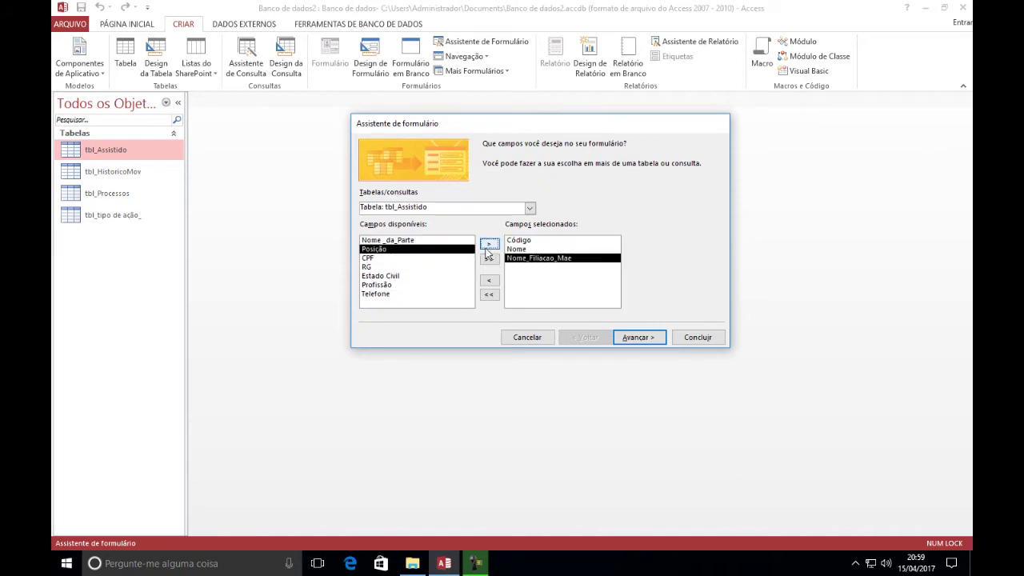
pyautogui.click(489, 245)
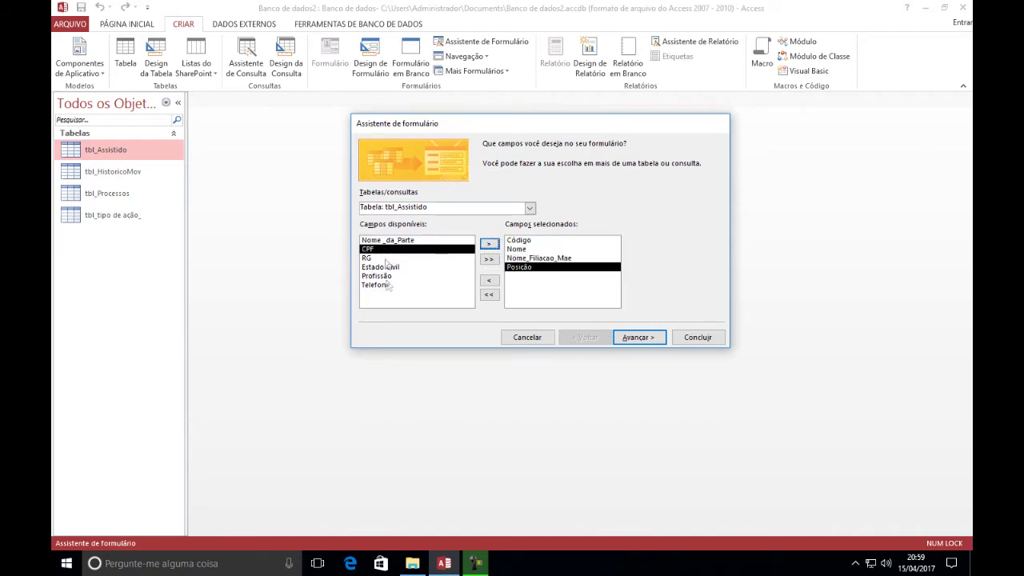
# - Add the Profissão and Telefone fields to the form's selection and take Profissão back out
pyautogui.click(377, 276)
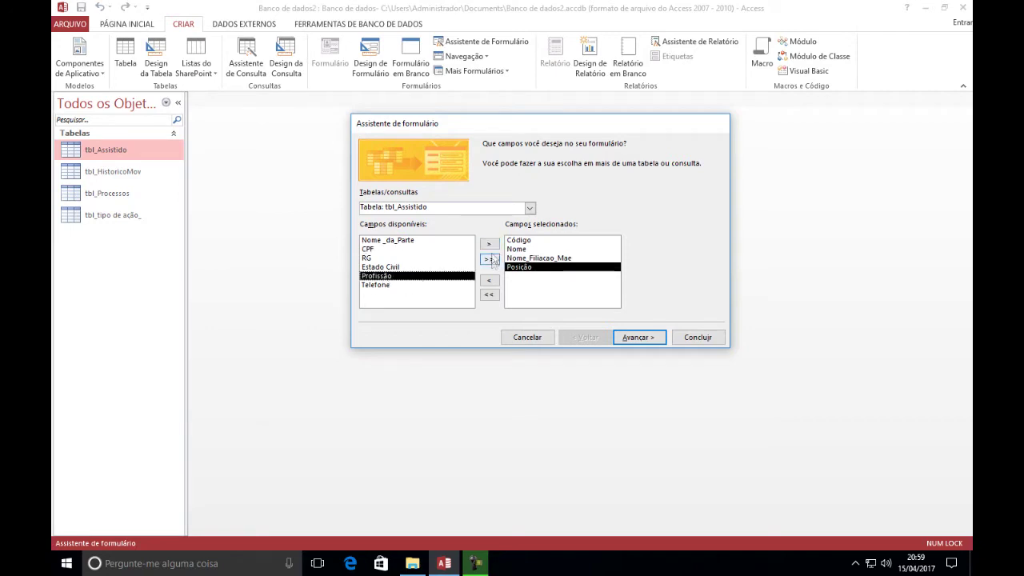
pyautogui.click(489, 245)
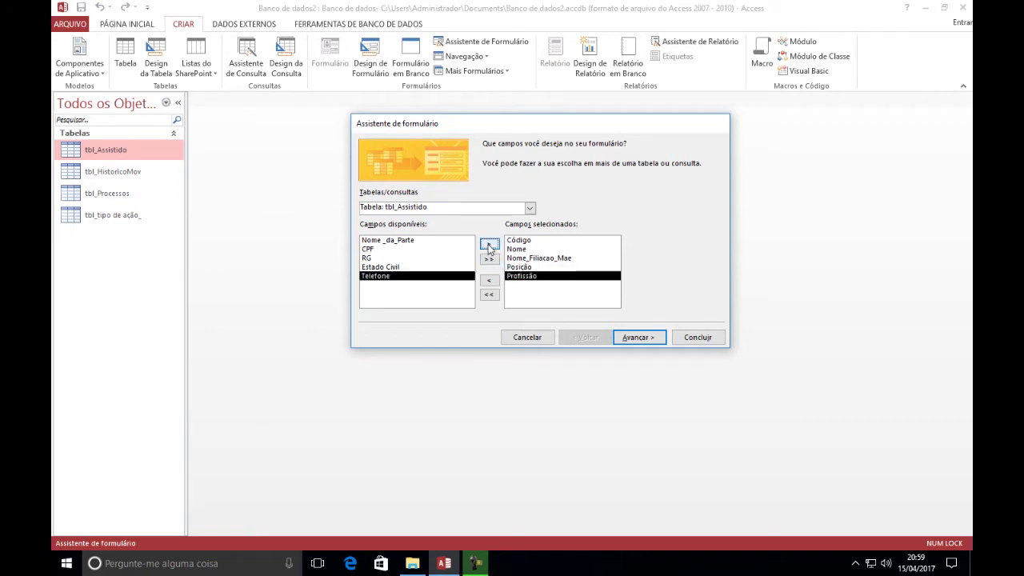
pyautogui.click(489, 244)
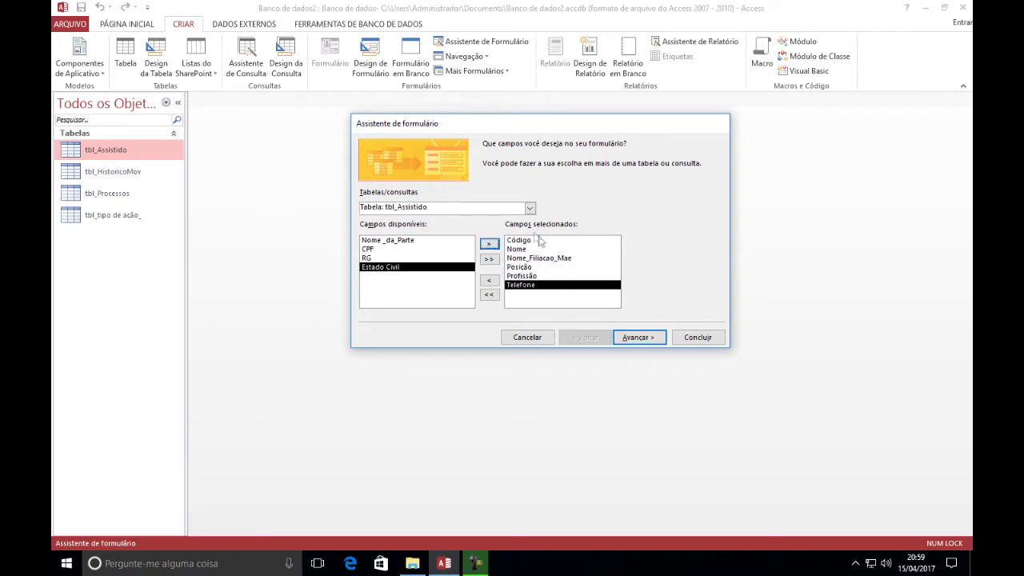
pyautogui.click(512, 276)
pyautogui.click(489, 281)
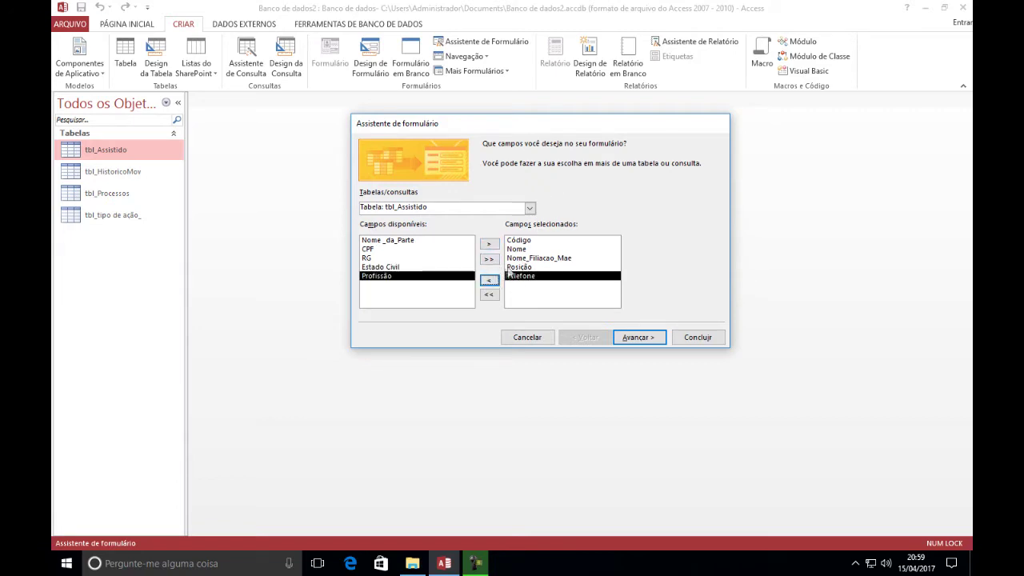
# - Review the tbl_Assistido fields already selected for the form, from Código through Telefone
pyautogui.click(513, 242)
pyautogui.press('Down')
pyautogui.press('Down')
pyautogui.press('Down')
pyautogui.press('Down')
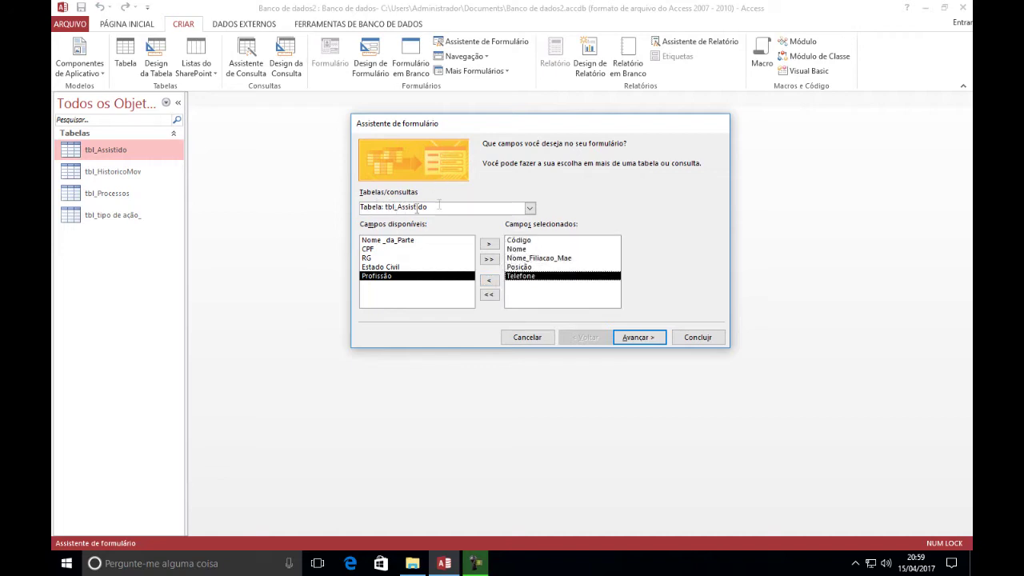
# - Add the fields Código, N_Processo, Abertura, Area, Data_sentenca and CodAssistido from tbl_Processos to the form
pyautogui.click(522, 207)
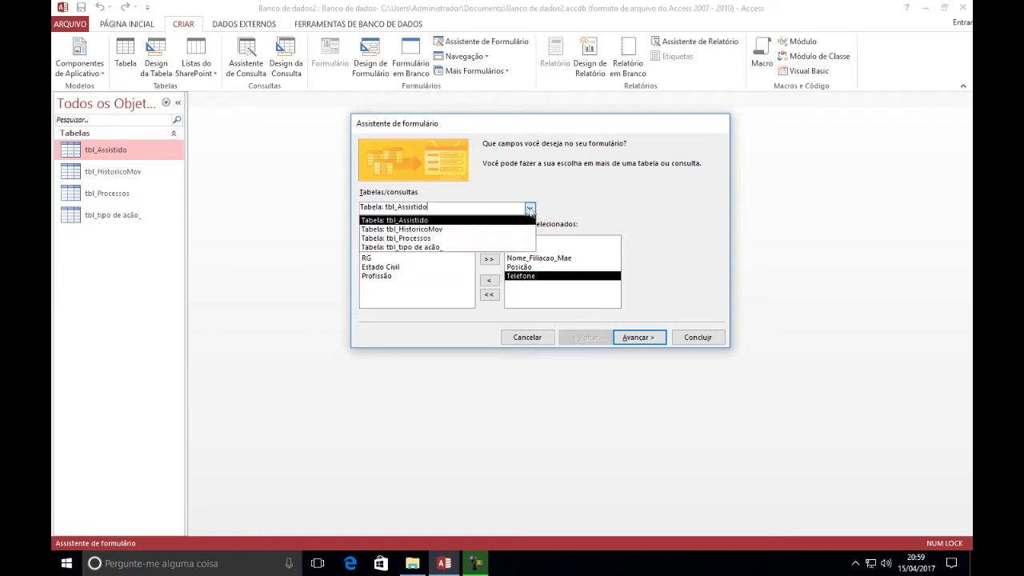
pyautogui.click(404, 239)
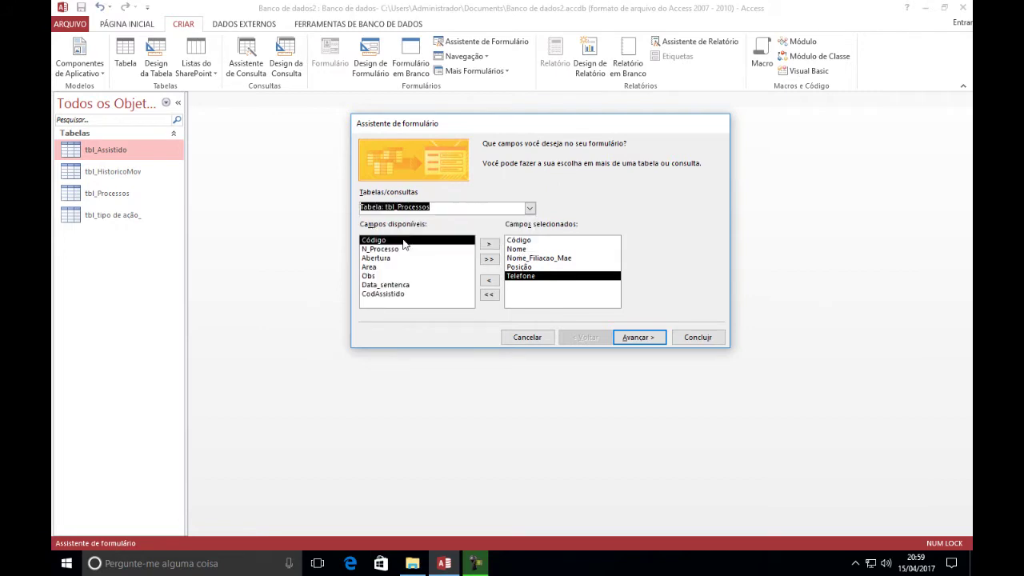
pyautogui.click(490, 245)
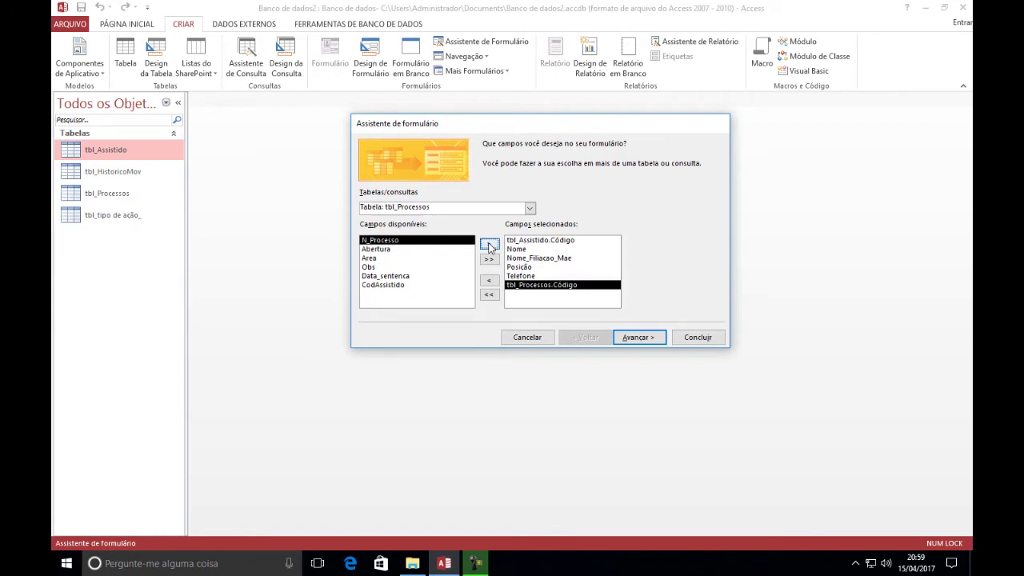
pyautogui.click(490, 245)
pyautogui.click(489, 244)
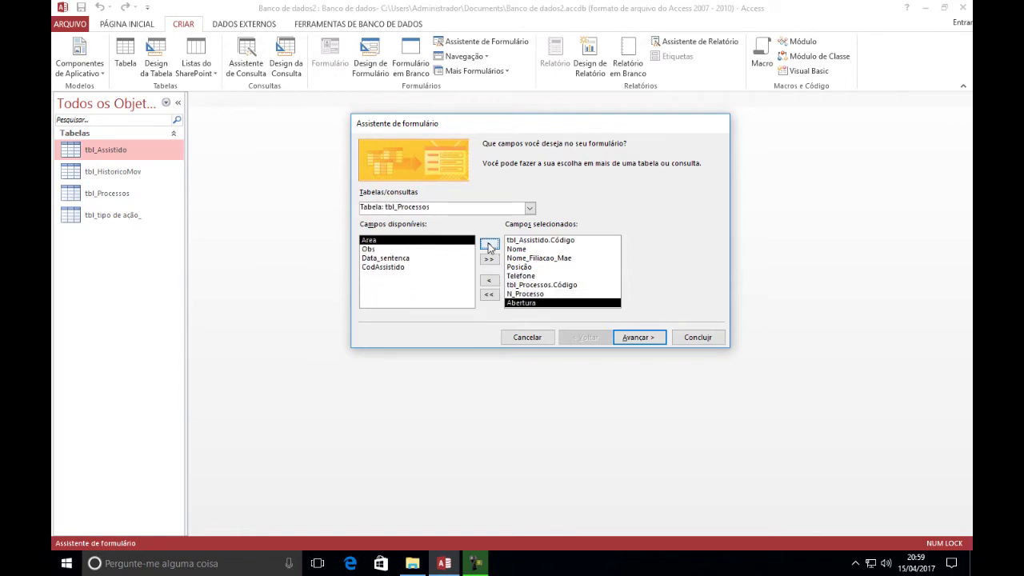
pyautogui.click(489, 245)
pyautogui.click(405, 249)
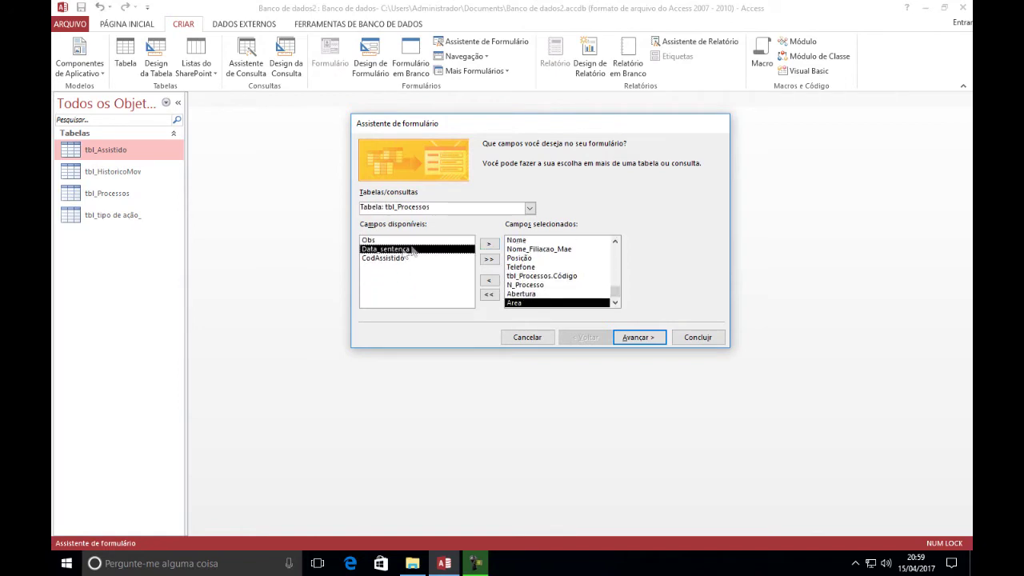
pyautogui.click(490, 245)
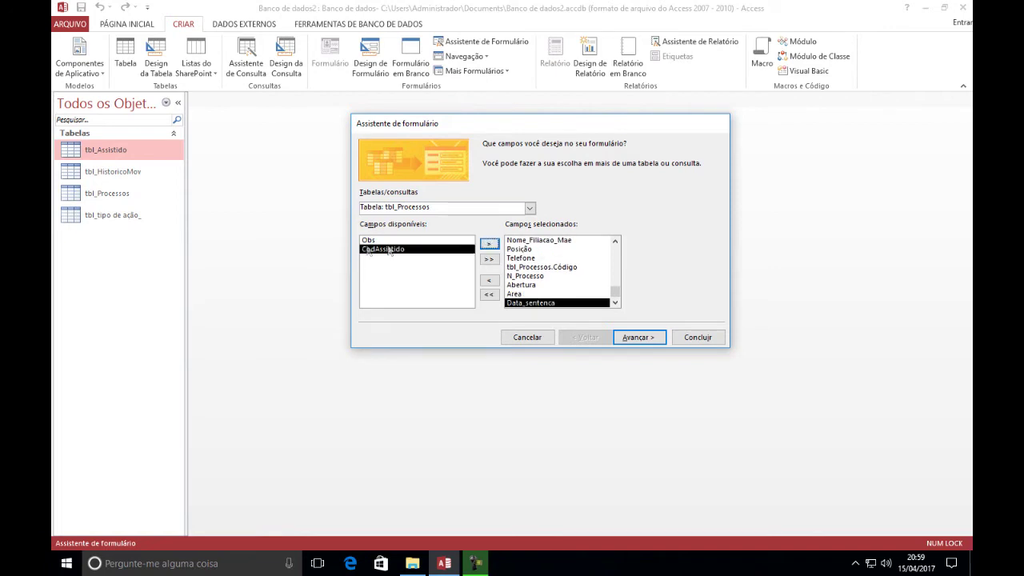
pyautogui.click(487, 246)
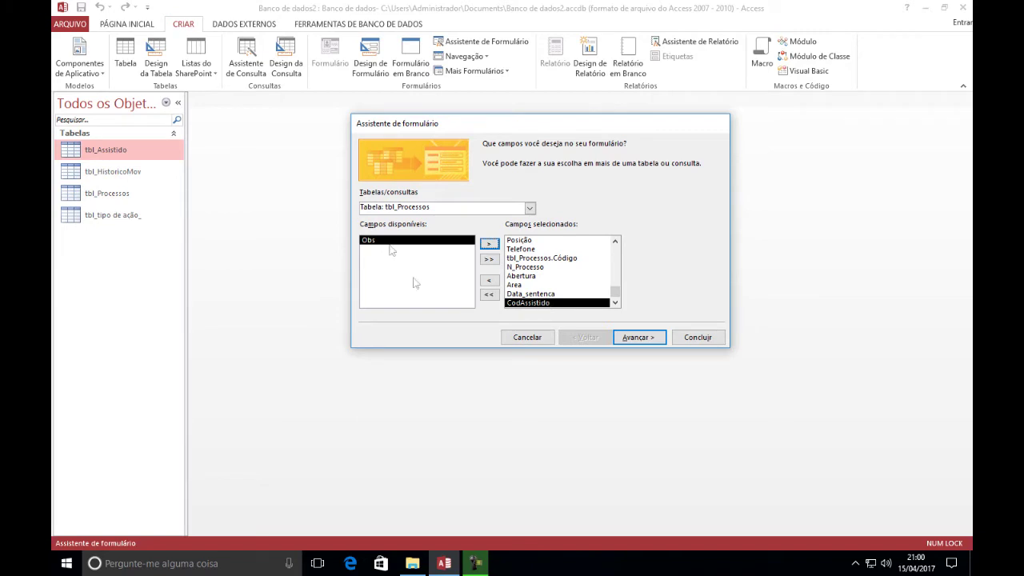
# - Add Código, DataMovimentacao, Situacao and NProcesso from tbl_HistoricoMov, check the selected fields and proceed to the data display choice
pyautogui.click(529, 208)
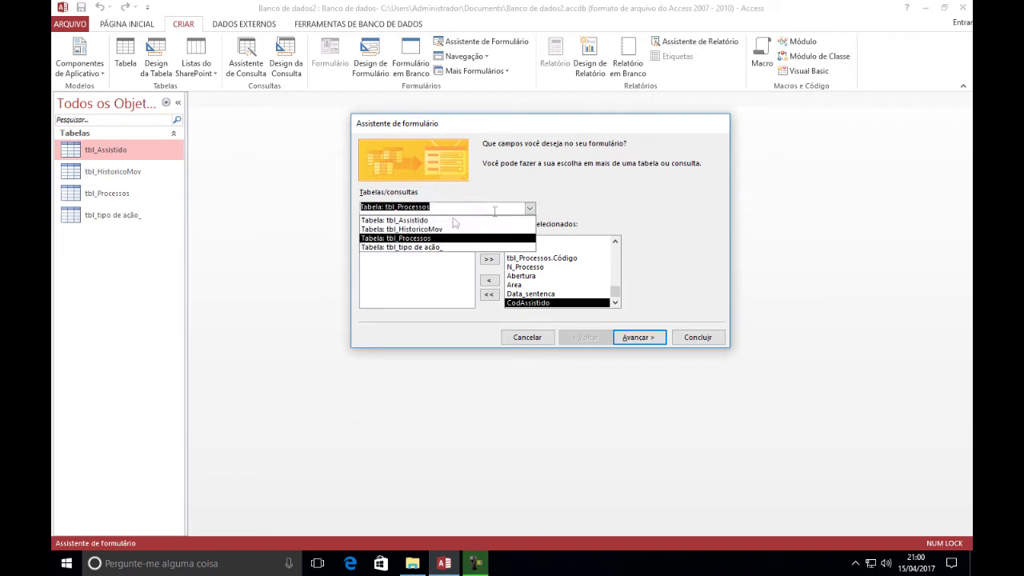
pyautogui.click(410, 232)
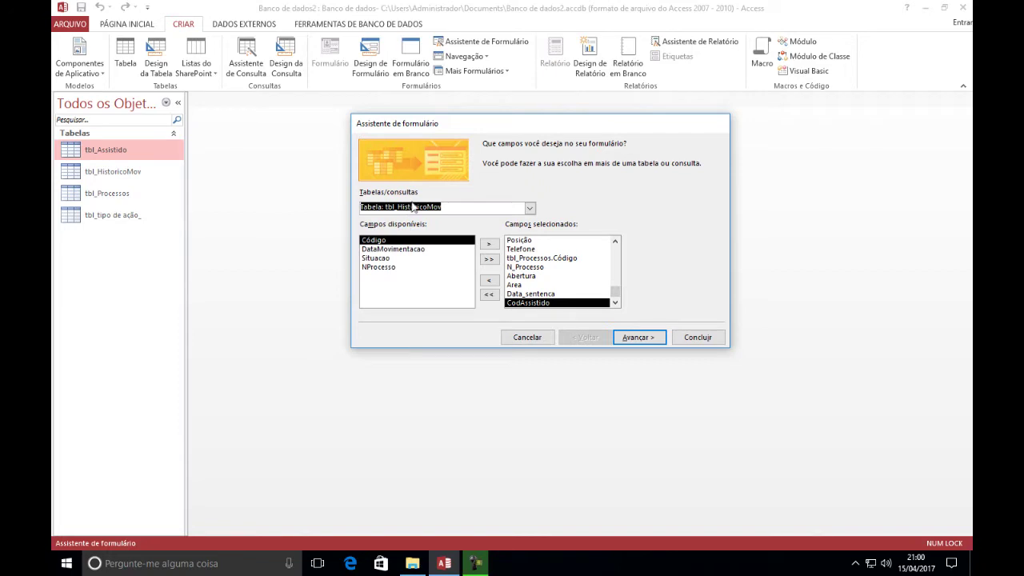
pyautogui.click(488, 246)
pyautogui.click(490, 244)
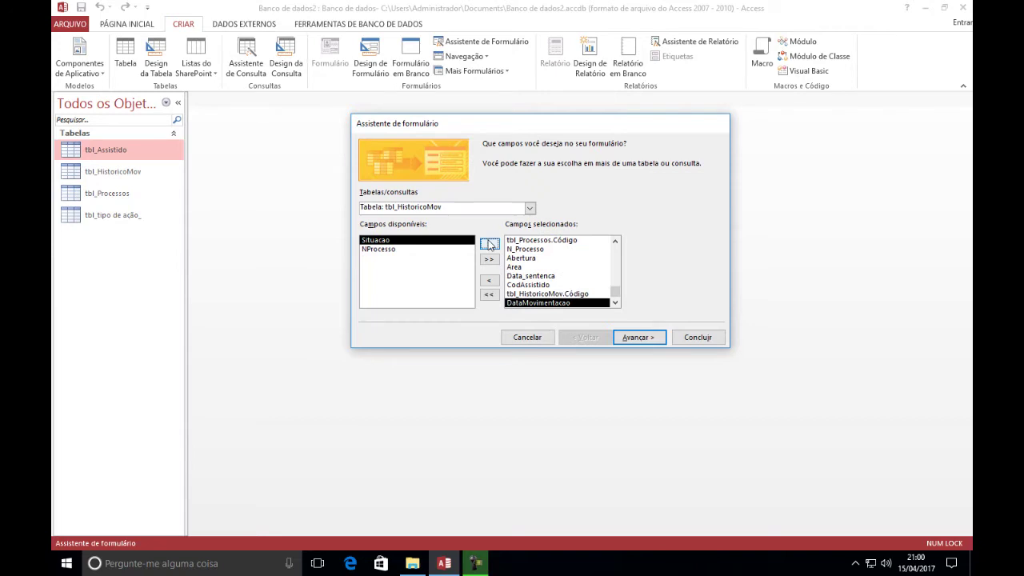
pyautogui.click(490, 244)
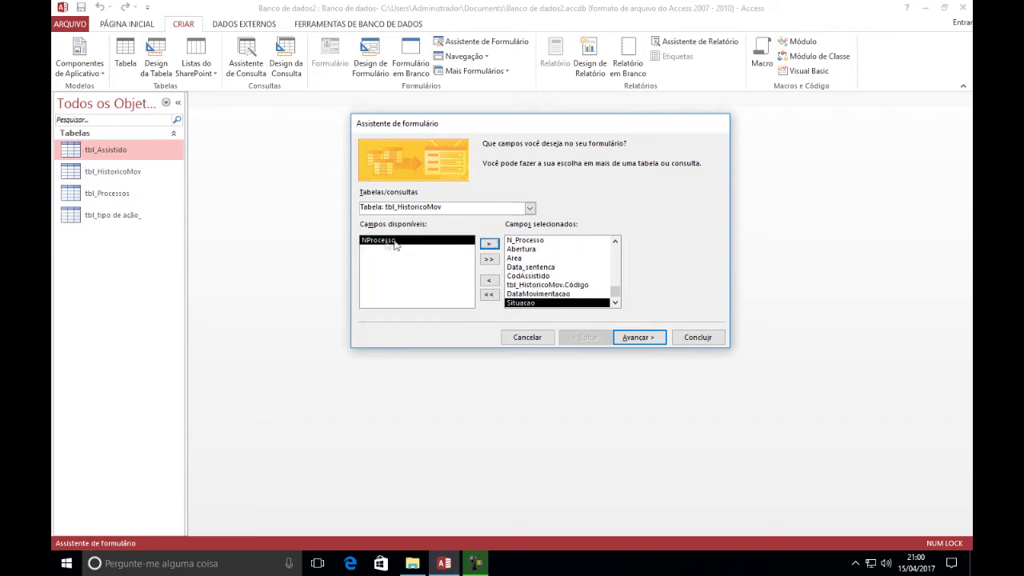
pyautogui.click(489, 244)
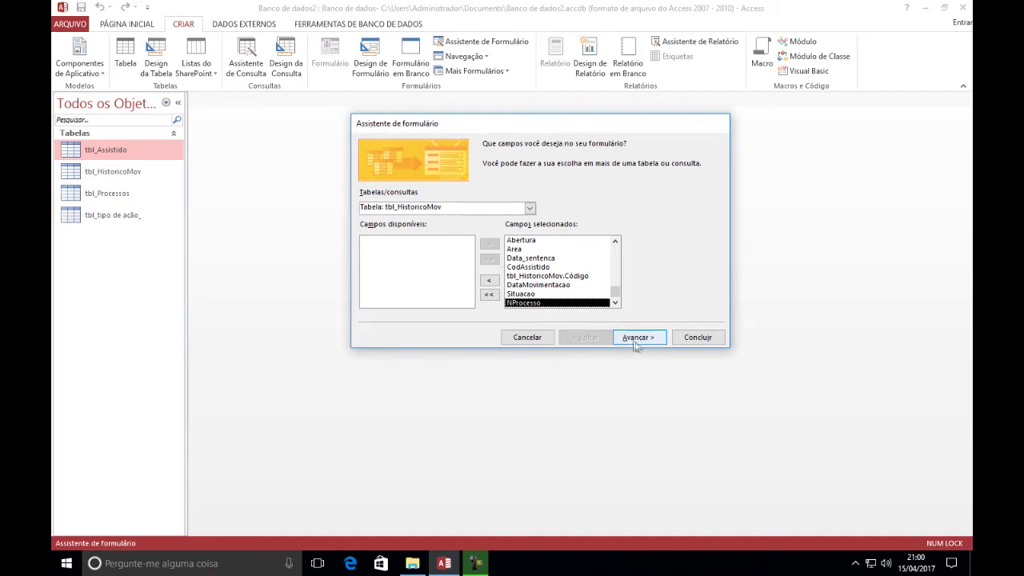
pyautogui.moveTo(615, 294); pyautogui.dragTo(613, 252)
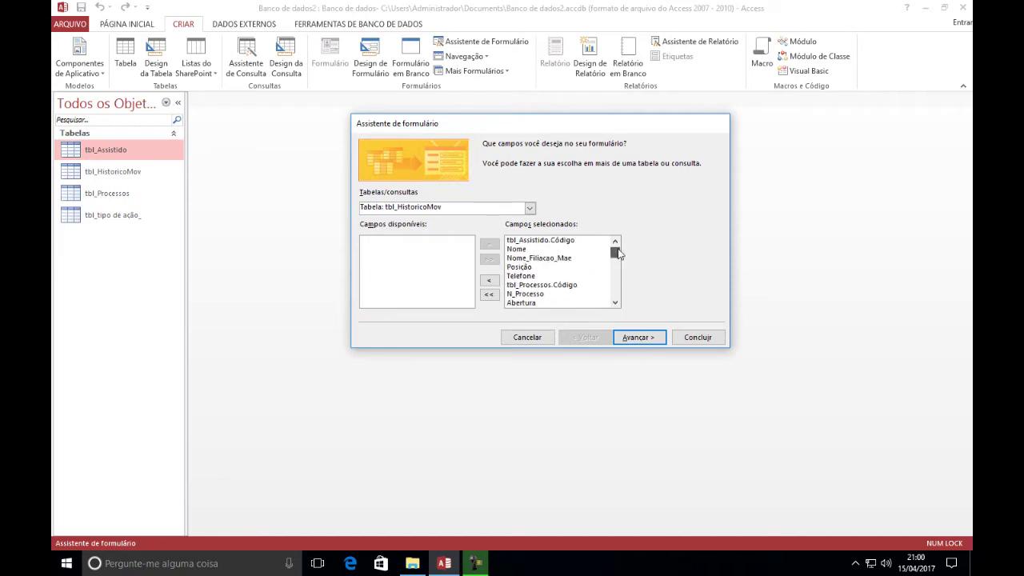
pyautogui.click(638, 337)
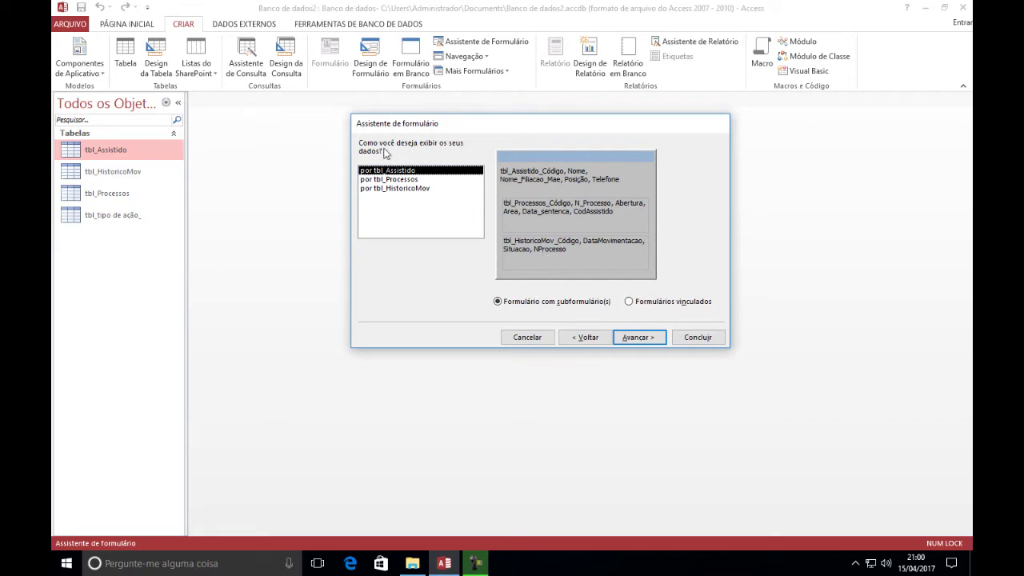
# - Compare the previews of the data displayed by tbl_Processos, tbl_HistoricoMov and tbl_Assistido, ending with the tbl_Assistido arrangement
pyautogui.click(375, 179)
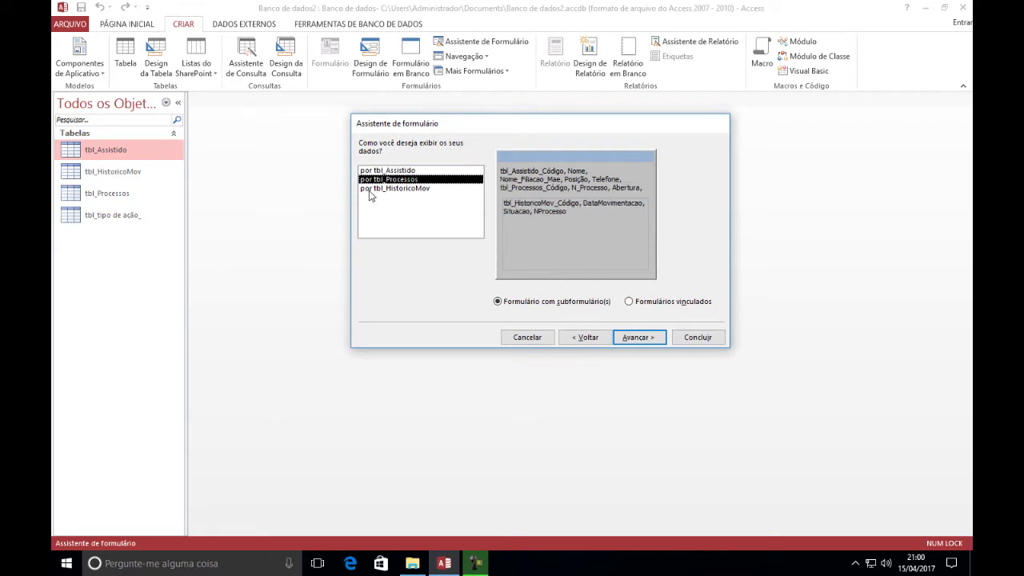
pyautogui.click(370, 189)
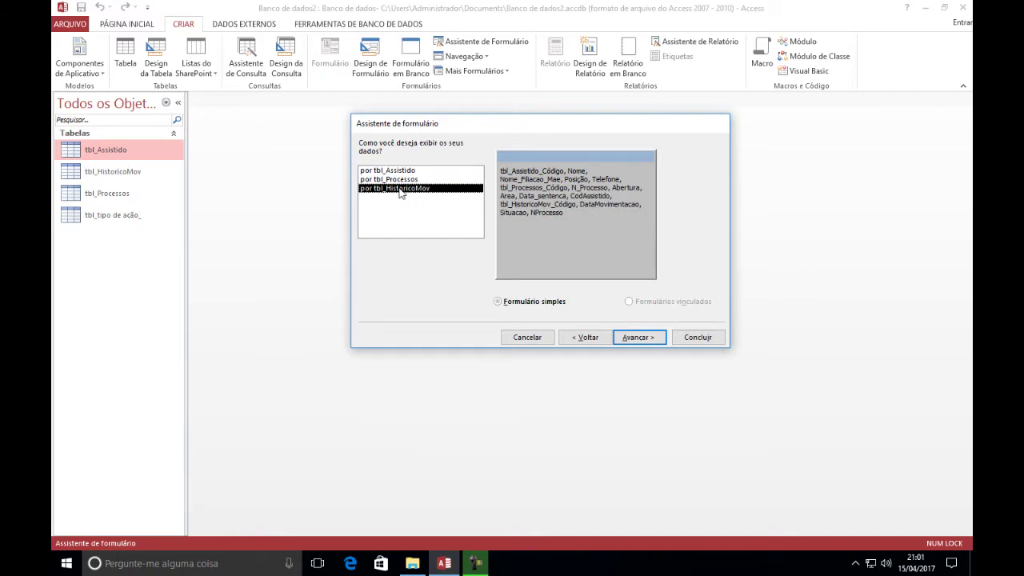
pyautogui.click(398, 179)
pyautogui.click(396, 170)
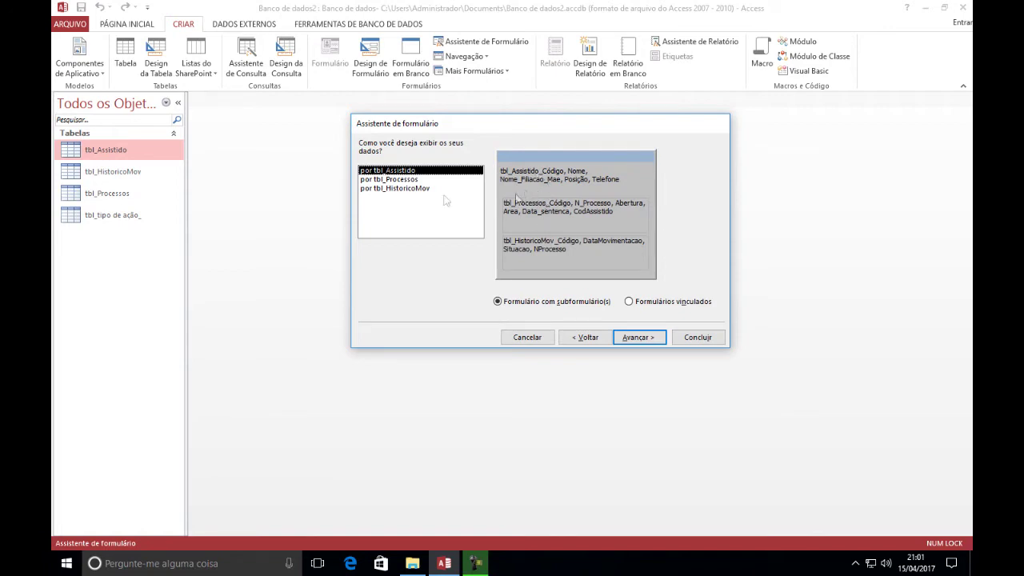
pyautogui.click(397, 189)
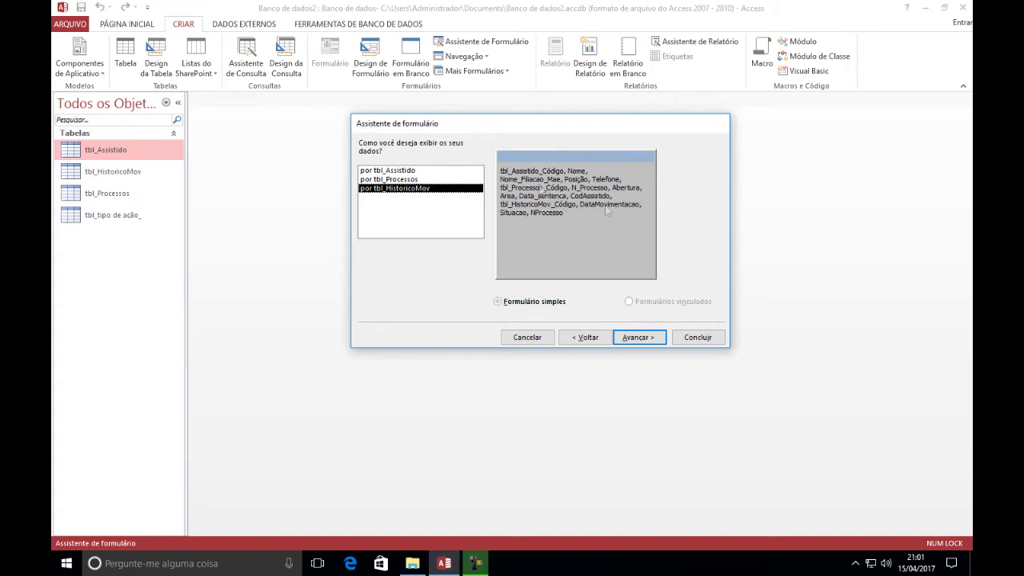
pyautogui.click(396, 172)
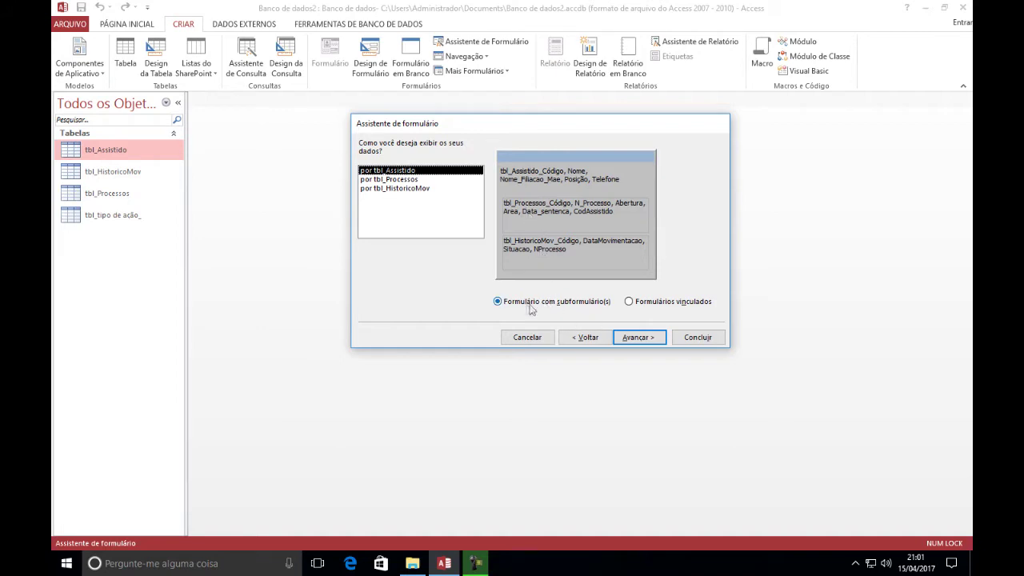
# - Preview the linked forms option, choose the form with subforms instead and proceed to the subform layouts
pyautogui.click(630, 303)
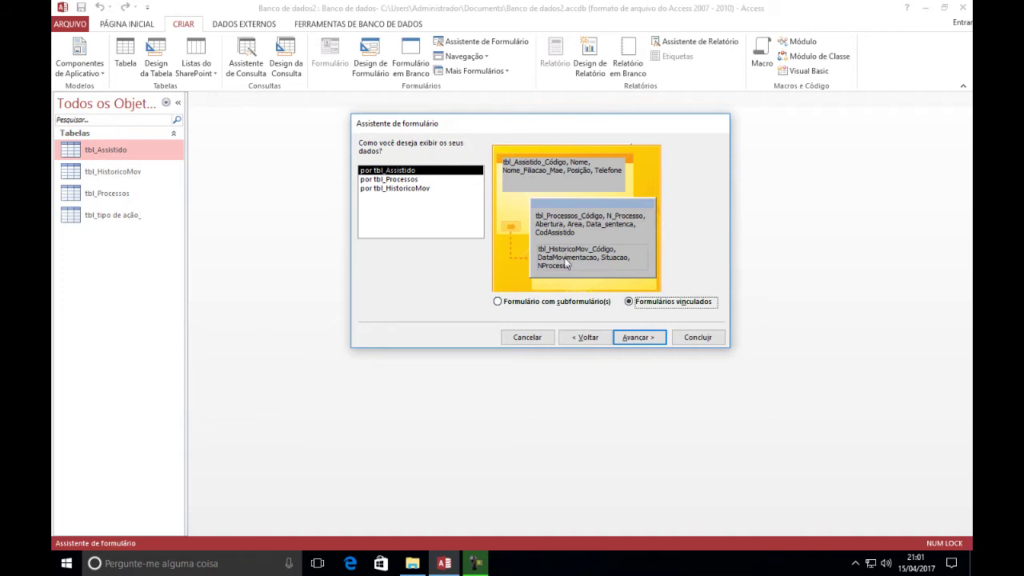
pyautogui.click(520, 303)
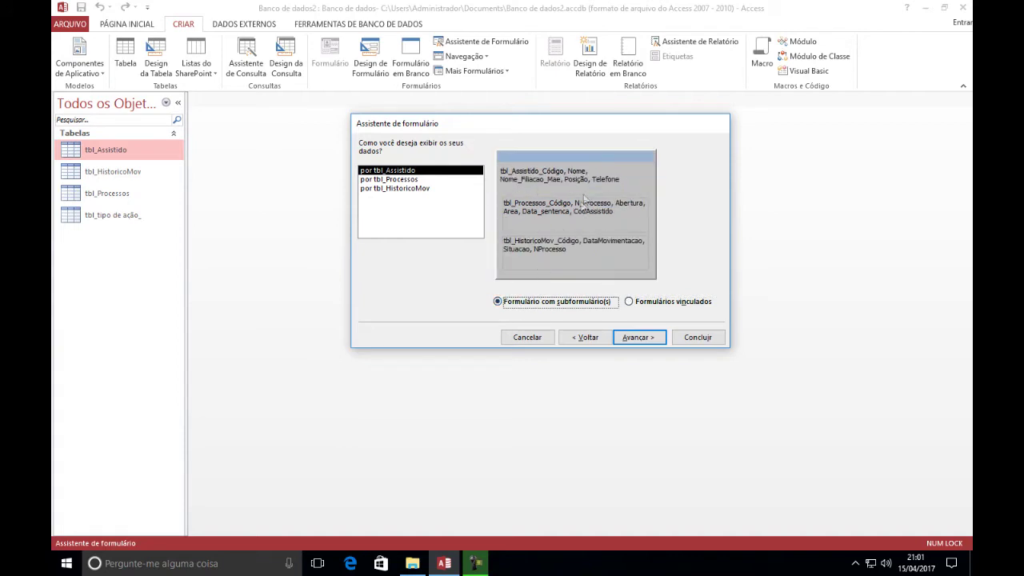
pyautogui.click(637, 337)
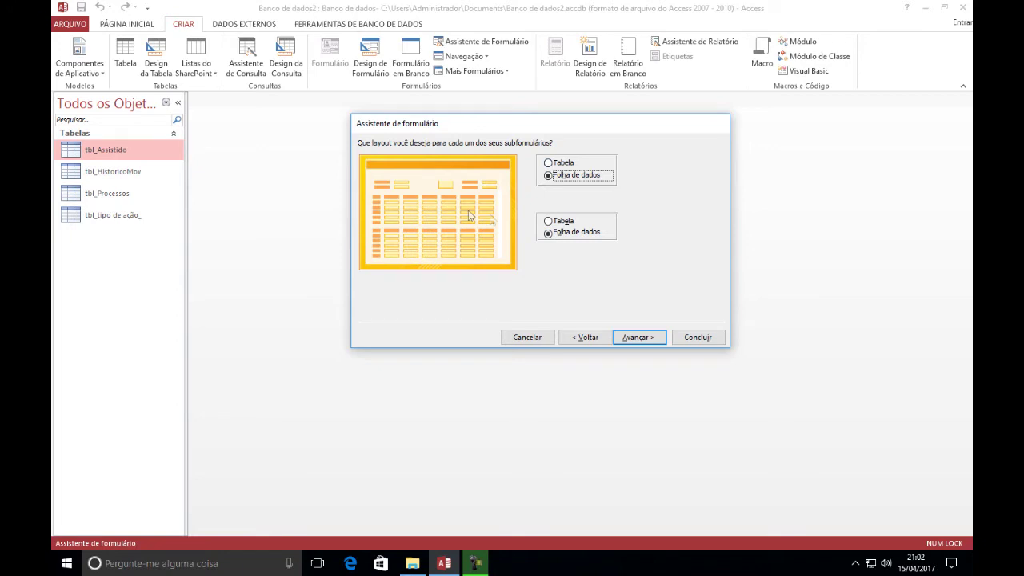
# - Compare the Tabela and Folha de dados layouts, set both subforms to Tabela and proceed to the titles
pyautogui.click(550, 163)
pyautogui.click(548, 221)
pyautogui.click(549, 233)
pyautogui.click(549, 175)
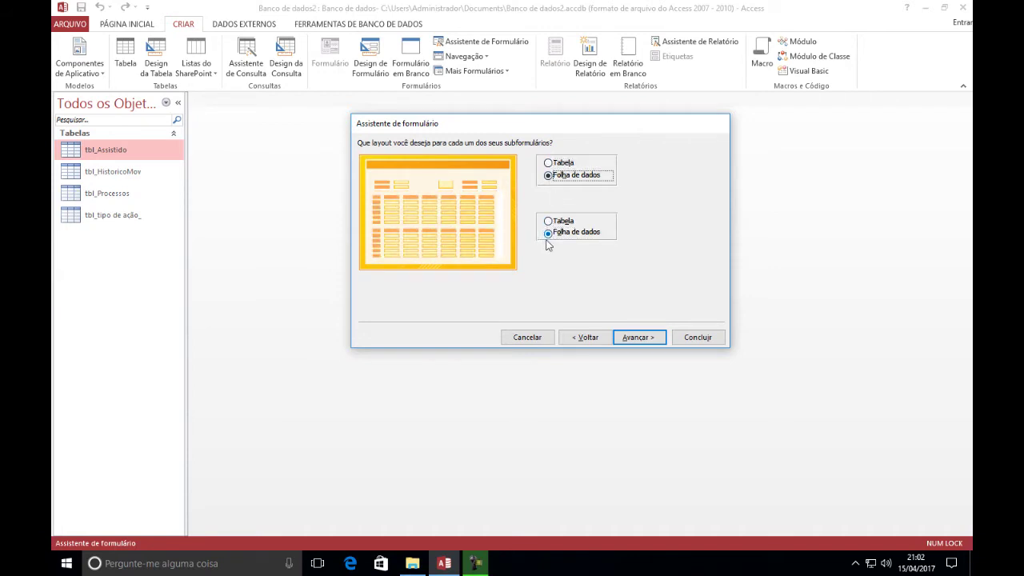
pyautogui.click(548, 163)
pyautogui.click(548, 221)
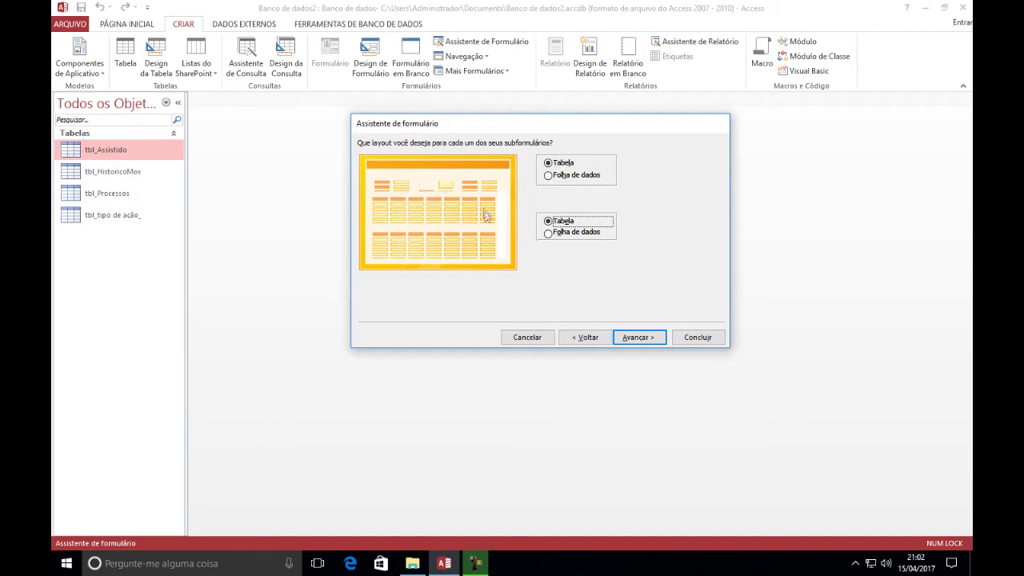
pyautogui.click(636, 337)
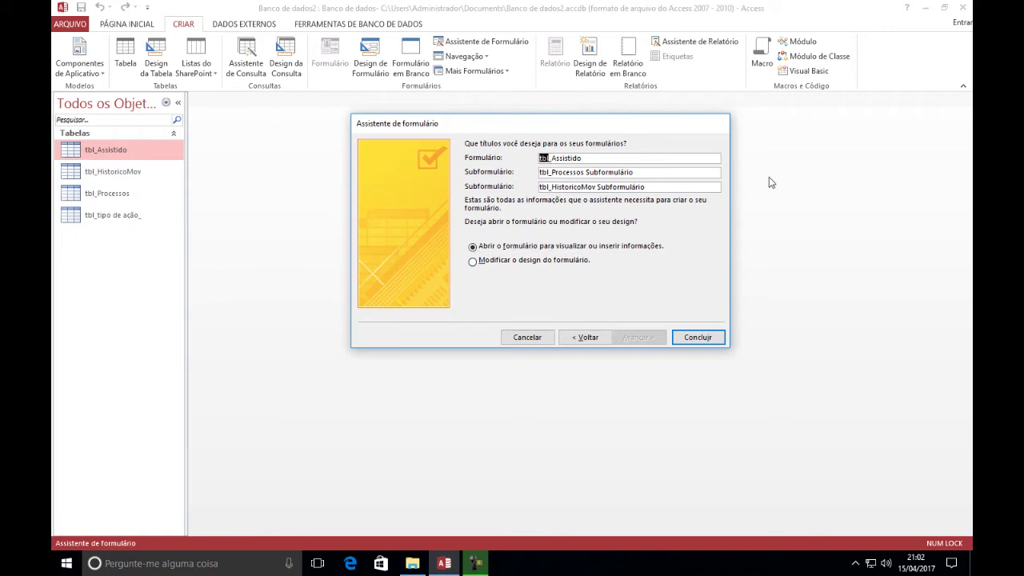
# - Title the forms Frm_Assistido, Frm_Processos Subformulário and Frm_HistoricoMov Subformulário, and finish the wizard with the form opened for viewing
pyautogui.write('Frm')
pyautogui.moveTo(550, 172); pyautogui.dragTo(539, 172)
pyautogui.write('Frm')
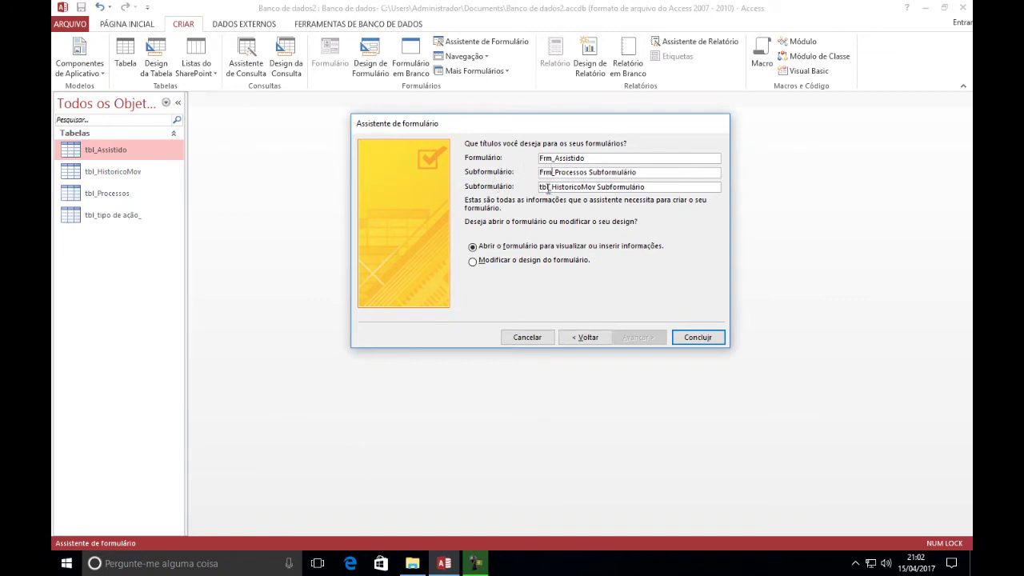
pyautogui.moveTo(548, 187); pyautogui.dragTo(506, 201)
pyautogui.press('BackSpace')
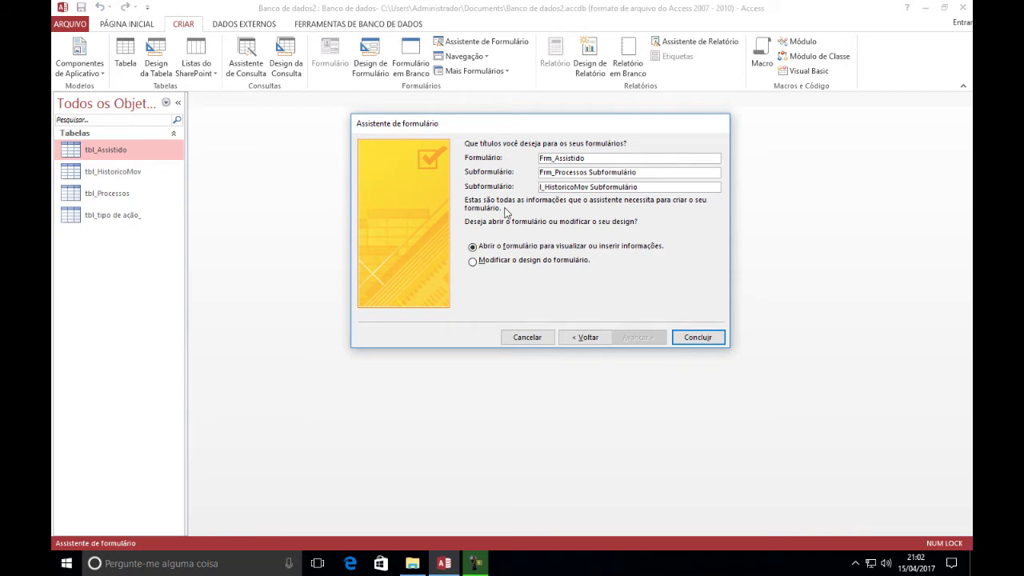
pyautogui.press('Delete')
pyautogui.write('Frm')
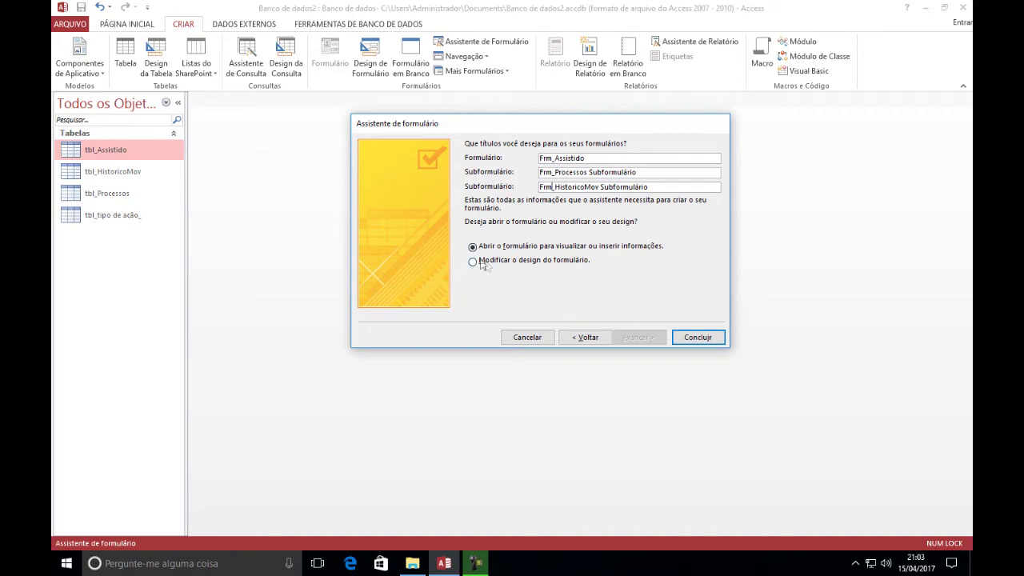
pyautogui.click(697, 337)
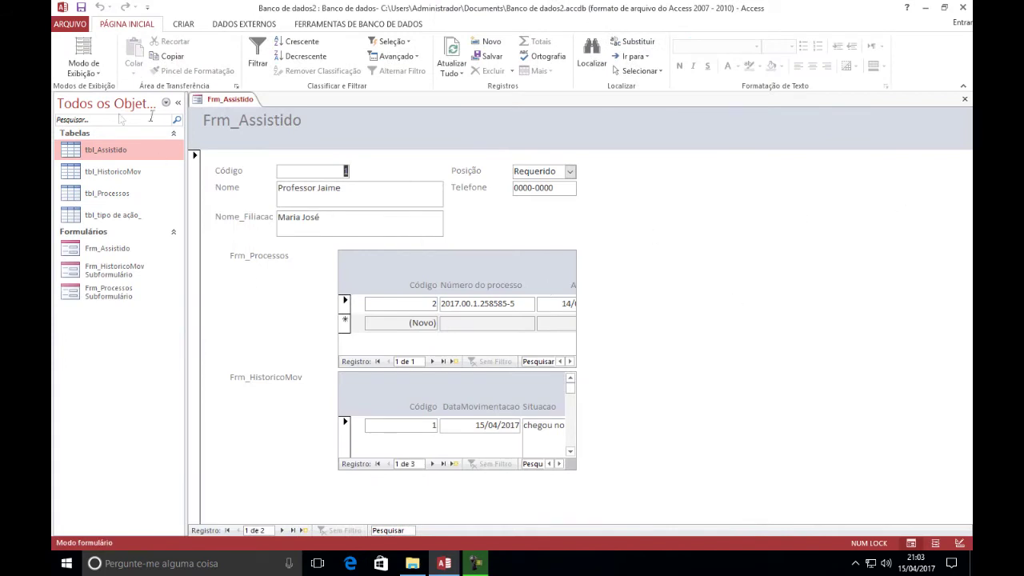
# - Collapse the navigation pane, switch Frm_Assistido to Design view and close the field list
pyautogui.click(178, 104)
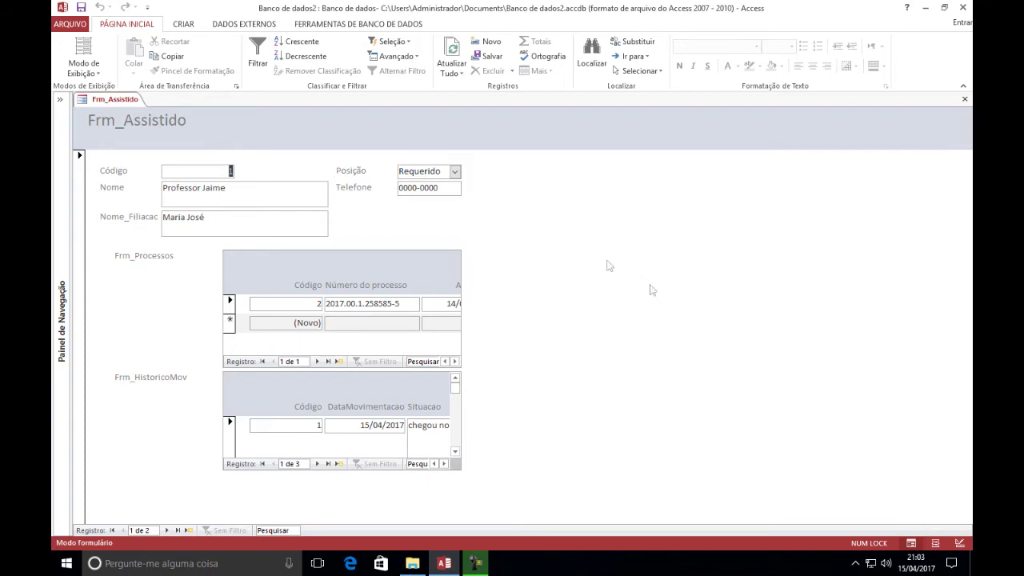
pyautogui.rightClick(640, 212)
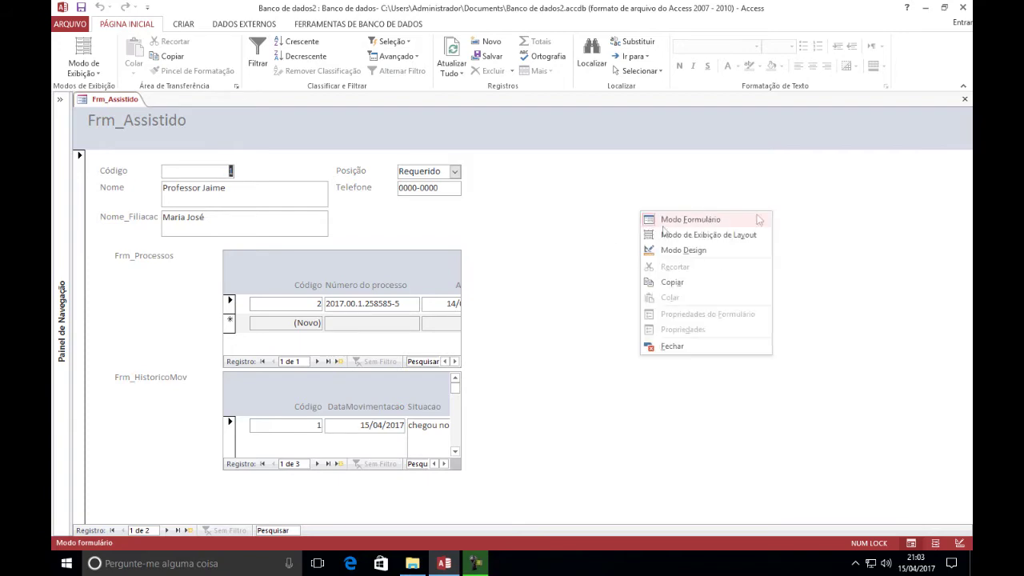
pyautogui.click(679, 251)
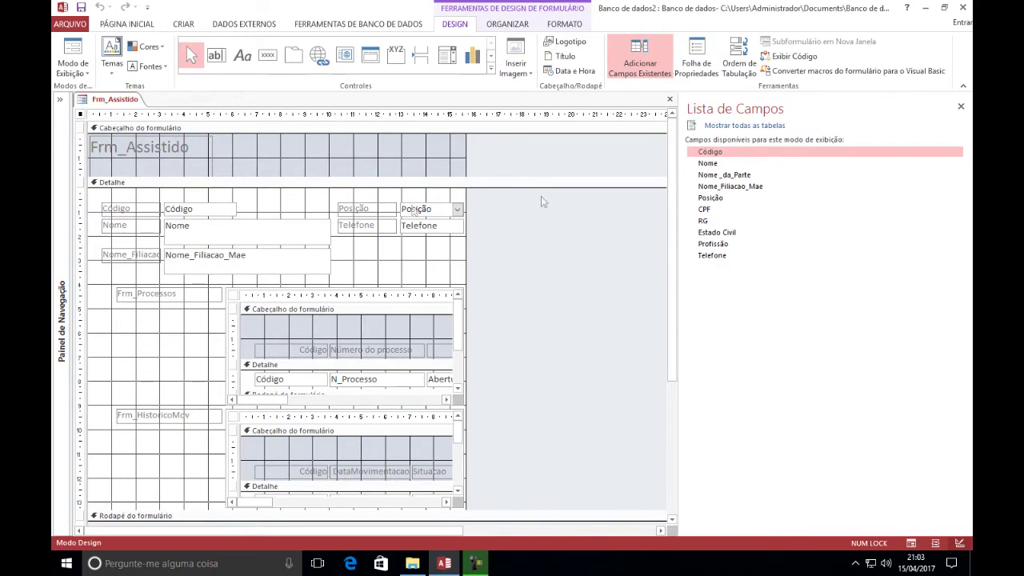
pyautogui.click(961, 107)
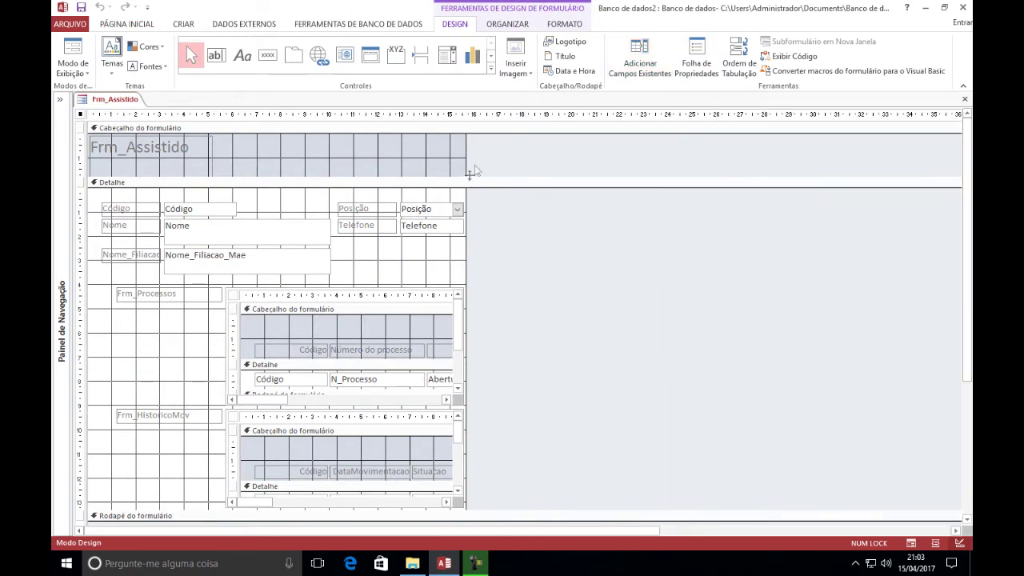
# - Widen the form to about 33 cm and extend the Frm_Processos subform's right edge to about 31.7 cm on the ruler
pyautogui.moveTo(466, 162); pyautogui.dragTo(894, 160)
pyautogui.scroll(-2, 475, 438)
pyautogui.click(168, 248)
pyautogui.click(424, 248)
pyautogui.moveTo(468, 298); pyautogui.dragTo(854, 295)
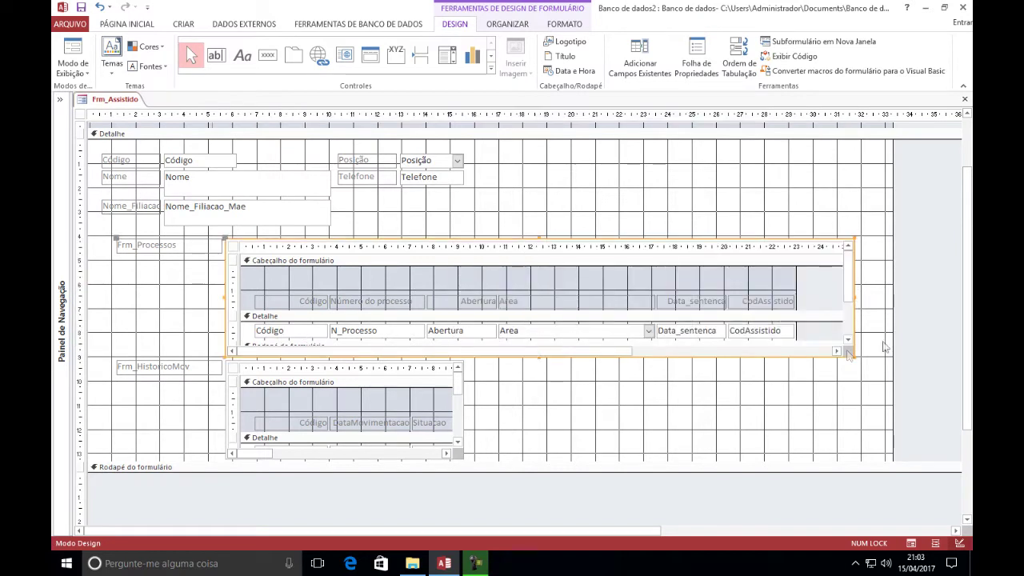
# - Resize the Frm_Processos and Frm_HistoricoMov subforms so both right edges sit at about 29.4 cm on the ruler
pyautogui.moveTo(853, 297); pyautogui.dragTo(798, 298)
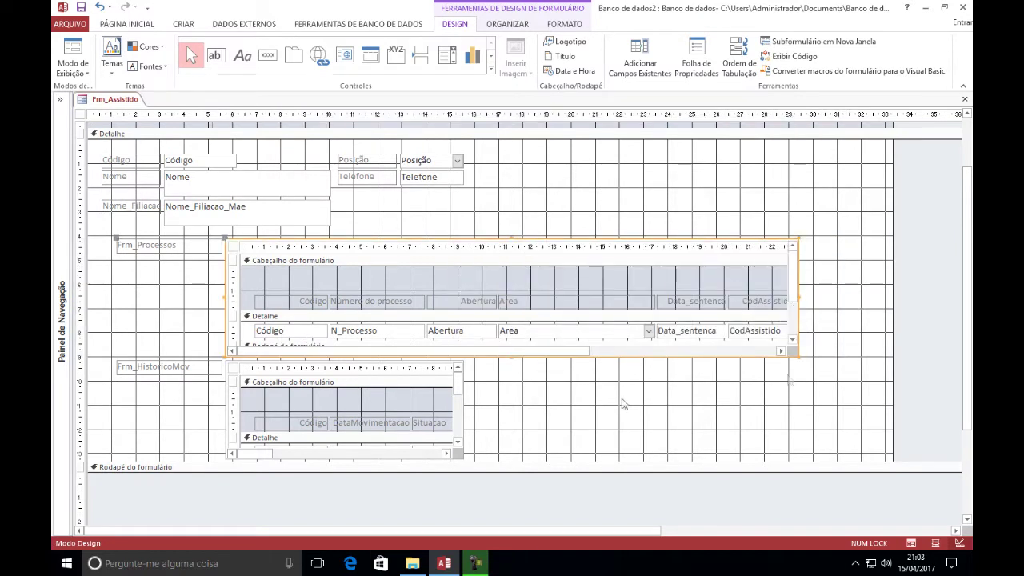
pyautogui.click(306, 369)
pyautogui.moveTo(470, 420); pyautogui.dragTo(799, 403)
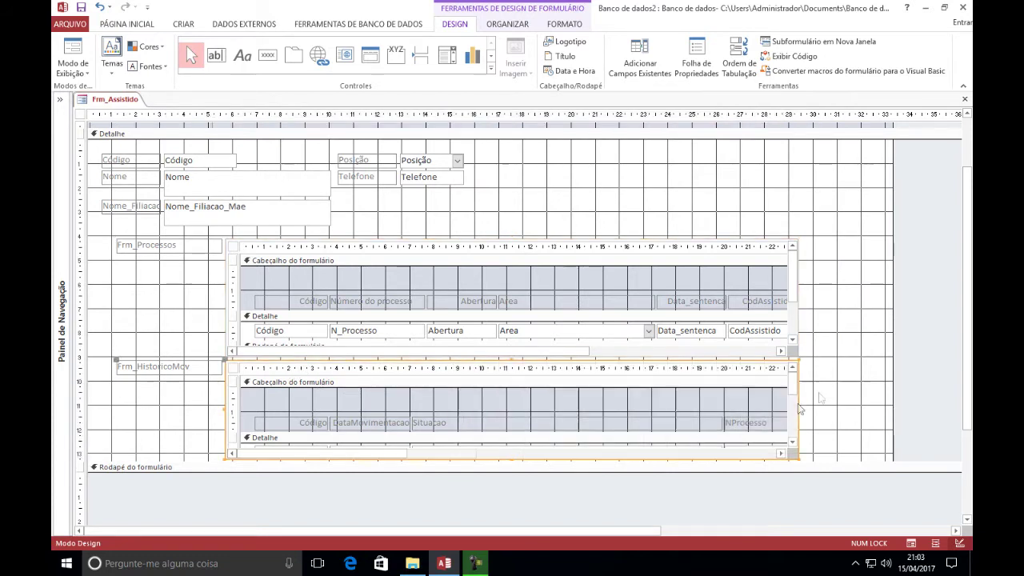
# - Extend the main form's Detalhe section downward to a height of about 19.6 cm
pyautogui.click(645, 464)
pyautogui.scroll(-3, 645, 464)
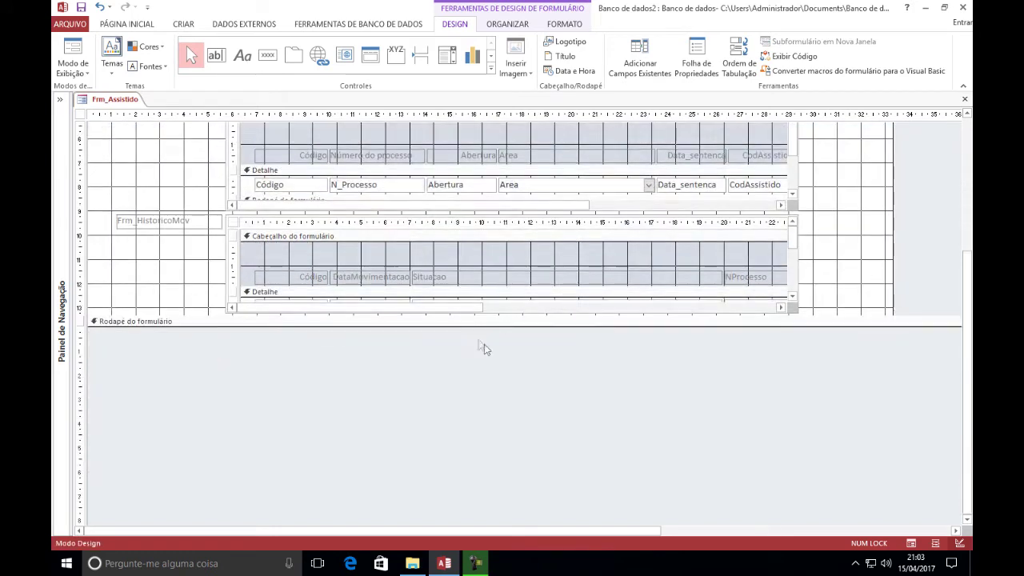
pyautogui.moveTo(480, 324); pyautogui.dragTo(483, 470)
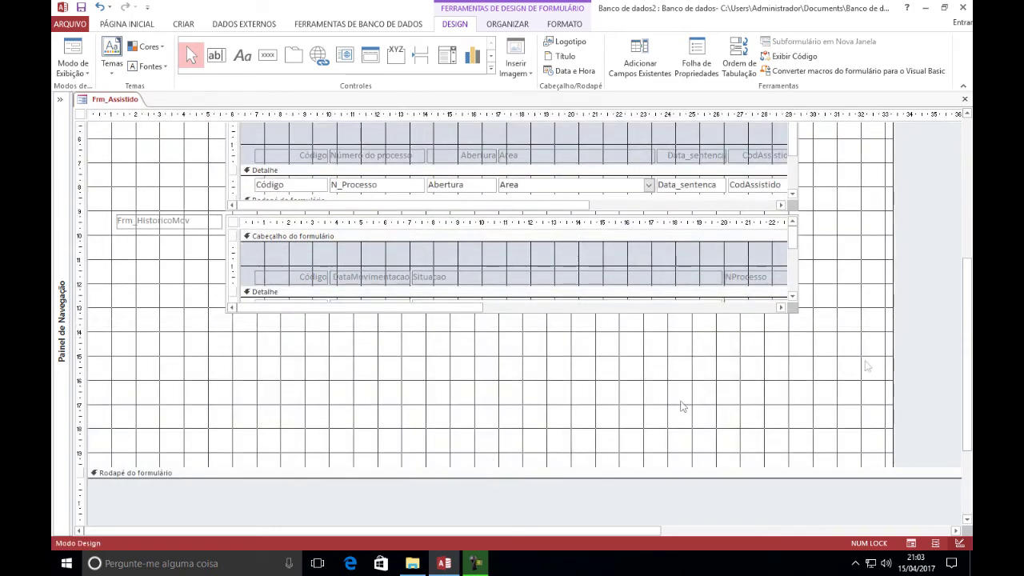
# - Move the Frm_HistoricoMov subform and its label down about 2.4 cm to leave space below the processes subform
pyautogui.click(81, 210)
pyautogui.press('Down')
pyautogui.press('Down')
pyautogui.press('Down')
pyautogui.press('Down')
pyautogui.press('Down')
pyautogui.press('Down')
pyautogui.press('Down')
pyautogui.press('Down')
pyautogui.press('Down')
pyautogui.press('Down')
pyautogui.press('Down')
pyautogui.press('Down')
pyautogui.press('Down')
pyautogui.press('Down')
pyautogui.press('Down')
pyautogui.press('Down')
pyautogui.press('Down')
pyautogui.press('Down')
pyautogui.press('Down')
pyautogui.press('Down')
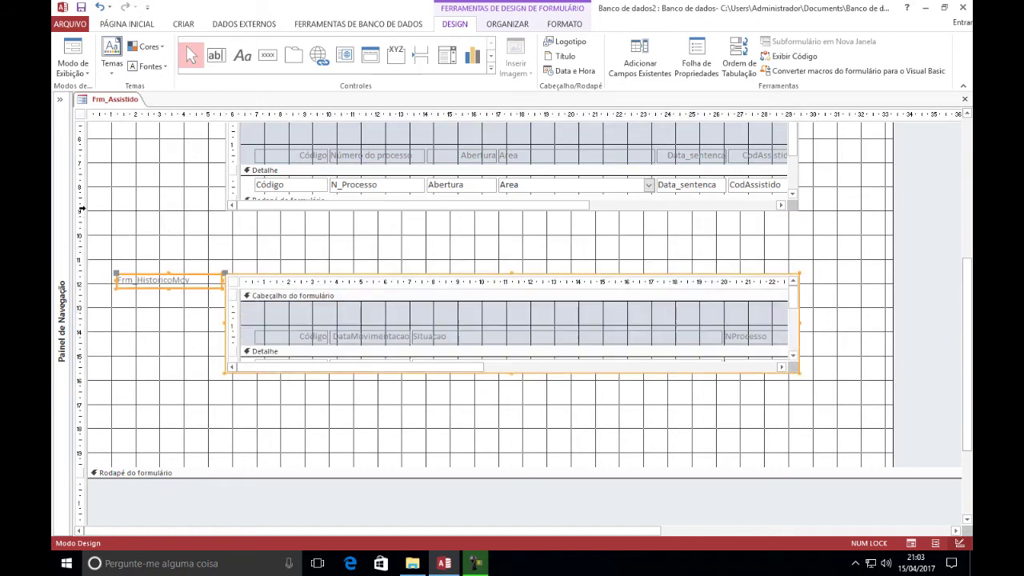
# - Place the Frm_HistoricoMov label above its subform and change its text to "Dados da movimentação do processo"
pyautogui.click(133, 275)
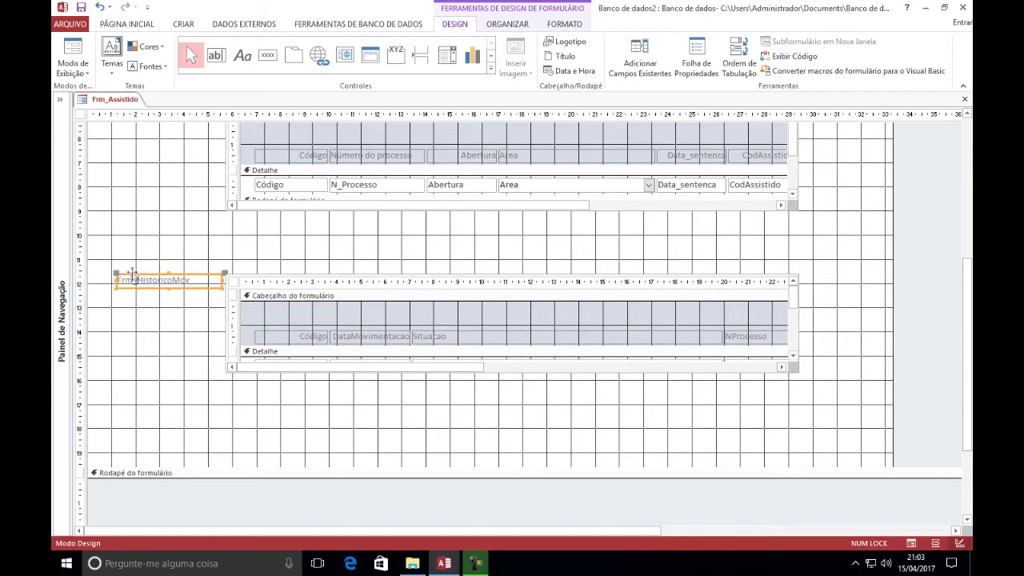
pyautogui.moveTo(120, 276)
pyautogui.mouseDown()
pyautogui.moveTo(166, 243)
pyautogui.moveTo(228, 256)
pyautogui.mouseUp()
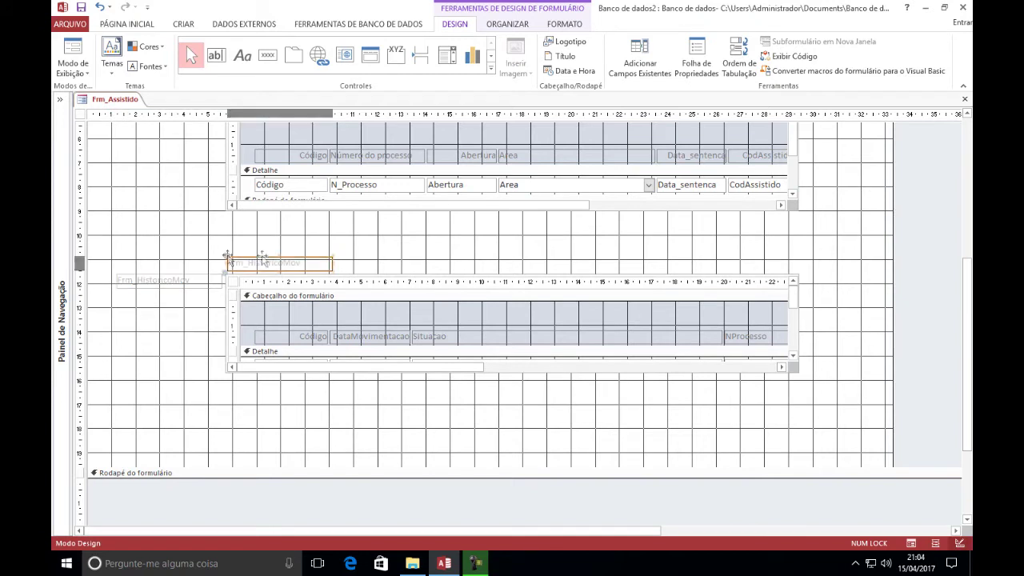
pyautogui.doubleClick(312, 263)
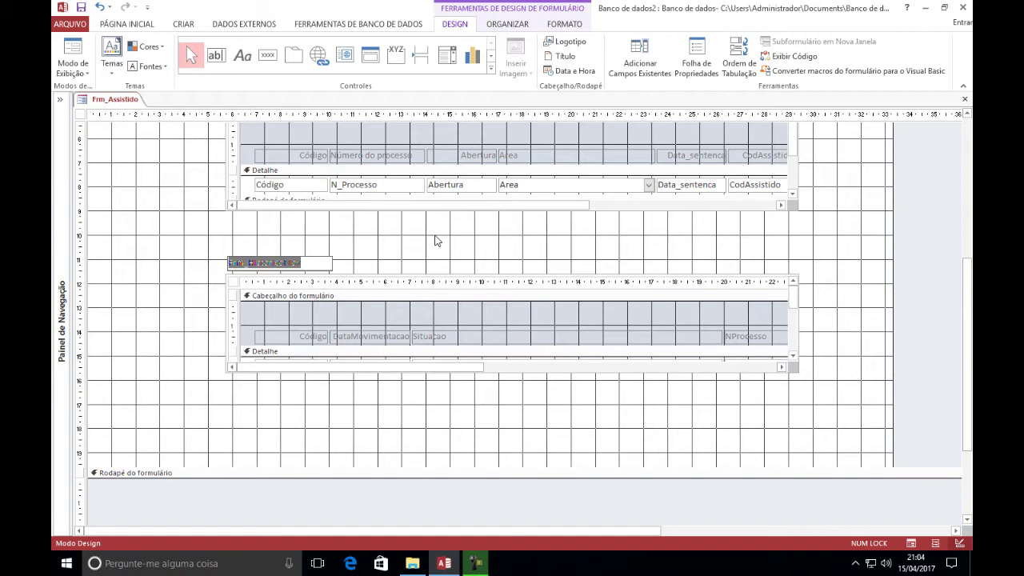
pyautogui.write('Dados d')
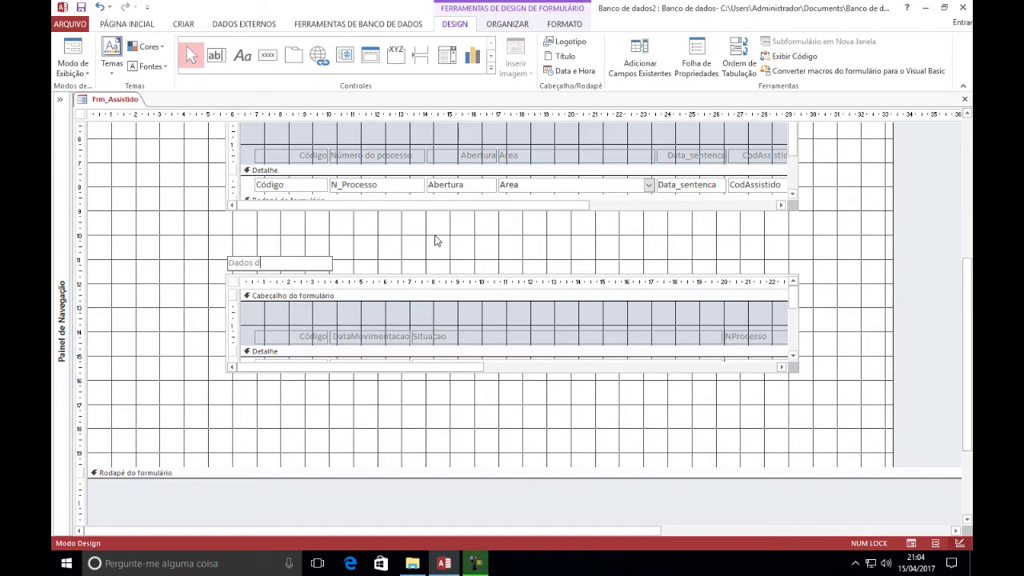
pyautogui.write('a movimentação do processo')
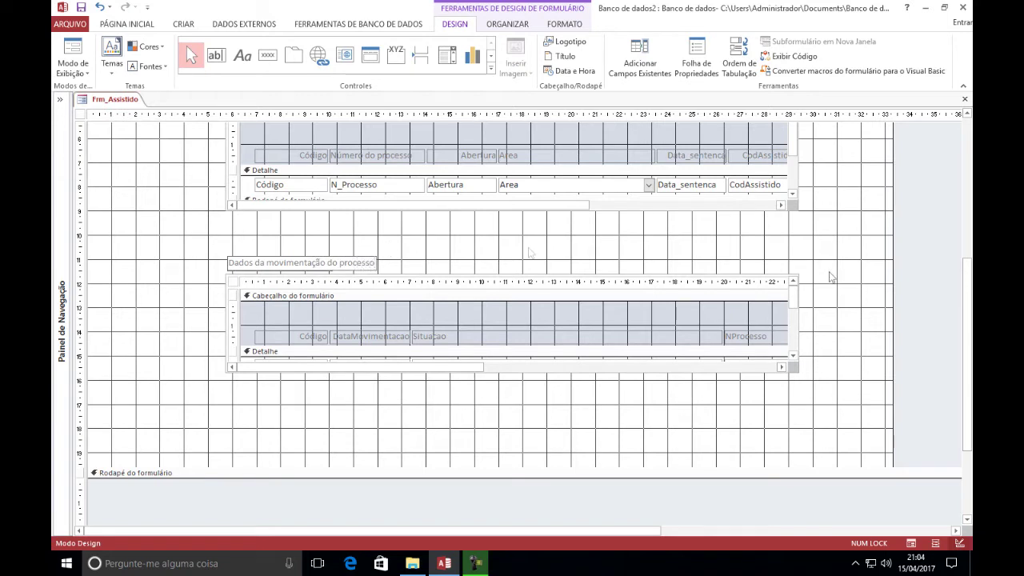
pyautogui.press('Return')
# - Move the movement subform together with its label left so it starts at about 0.8 cm on the ruler
pyautogui.moveTo(183, 249); pyautogui.dragTo(851, 410)
pyautogui.click(552, 277)
pyautogui.moveTo(184, 255); pyautogui.dragTo(841, 384)
pyautogui.moveTo(642, 276); pyautogui.dragTo(524, 271)
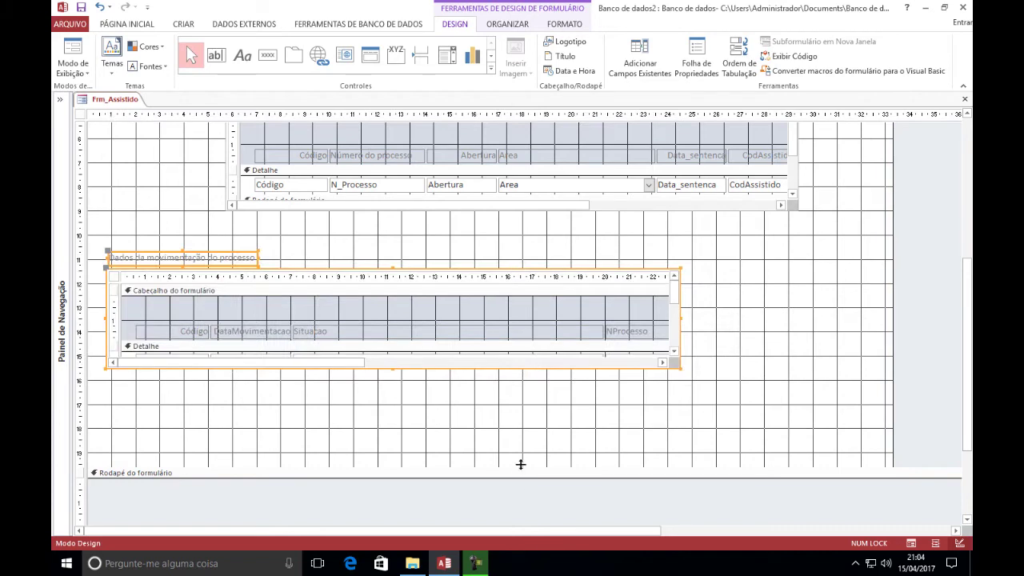
# - Shorten the Detalhe section to just below the movement subform and reduce the form width to about 30.4 cm
pyautogui.moveTo(520, 468); pyautogui.dragTo(516, 382)
pyautogui.scroll(1, 675, 316)
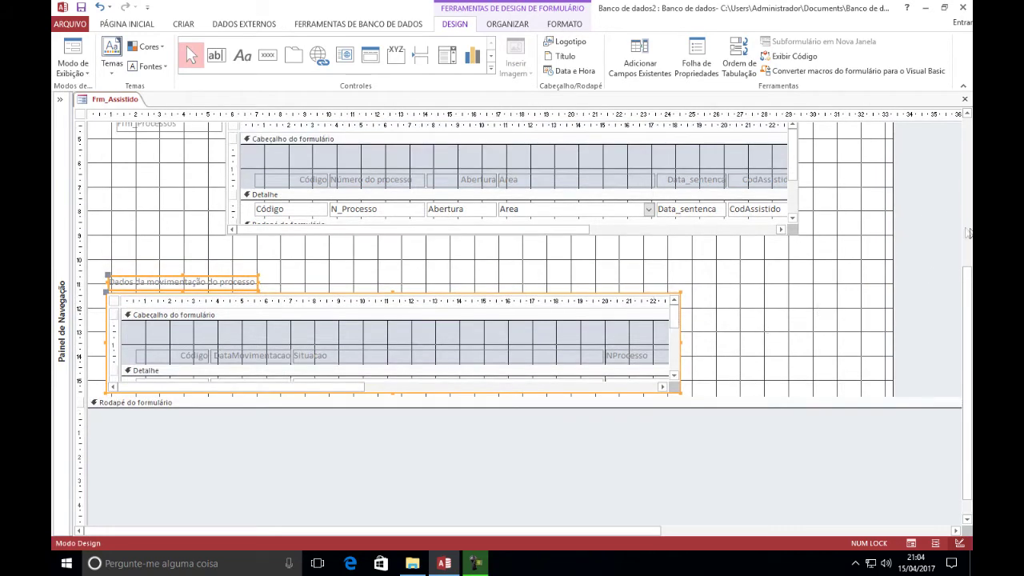
pyautogui.moveTo(893, 224); pyautogui.dragTo(822, 216)
# - Place the Frm_Processos label above its subform and move both left to start at about 1 cm on the ruler
pyautogui.scroll(5, 350, 238)
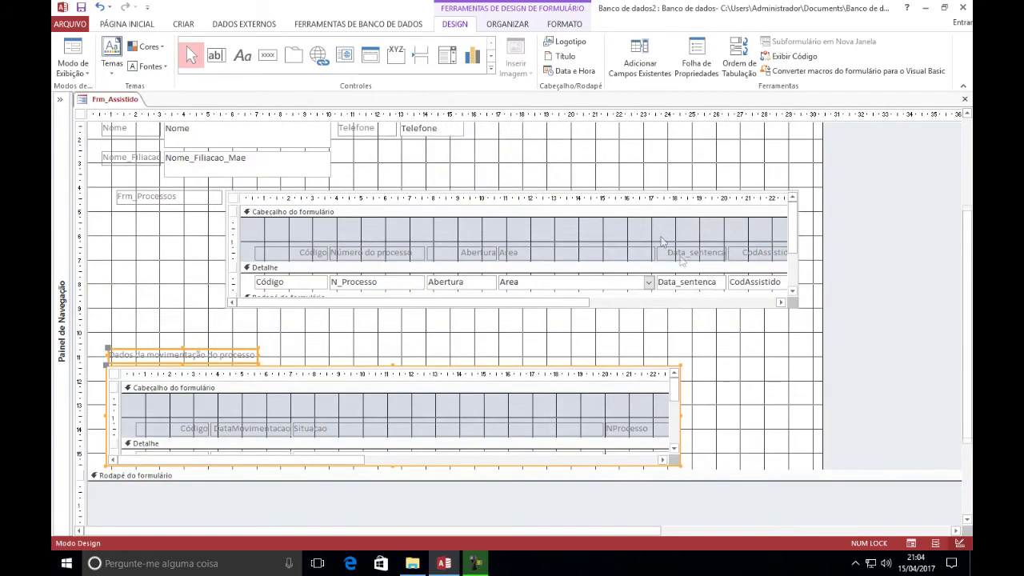
pyautogui.click(145, 242)
pyautogui.moveTo(116, 239); pyautogui.dragTo(387, 212)
pyautogui.moveTo(356, 248); pyautogui.dragTo(116, 248)
# - Change the text of the Frm_Processos label to "Dados do Processo:"
pyautogui.click(272, 239)
pyautogui.click(165, 250)
pyautogui.doubleClick(165, 250)
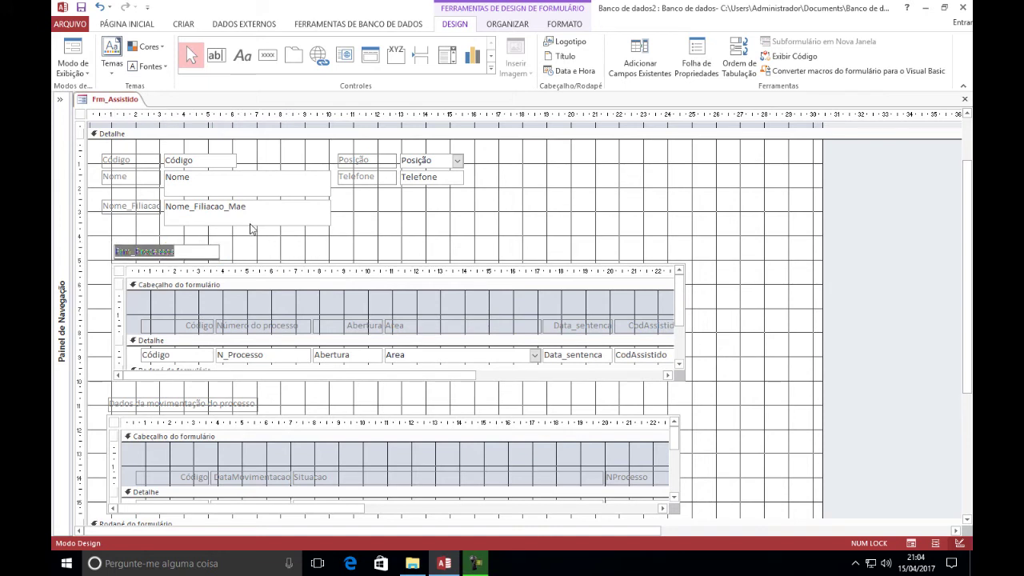
pyautogui.write('Pro')
pyautogui.press('BackSpace')
pyautogui.press('BackSpace')
pyautogui.press('BackSpace')
pyautogui.press('BackSpace')
pyautogui.press('BackSpace')
pyautogui.press('BackSpace')
pyautogui.press('BackSpace')
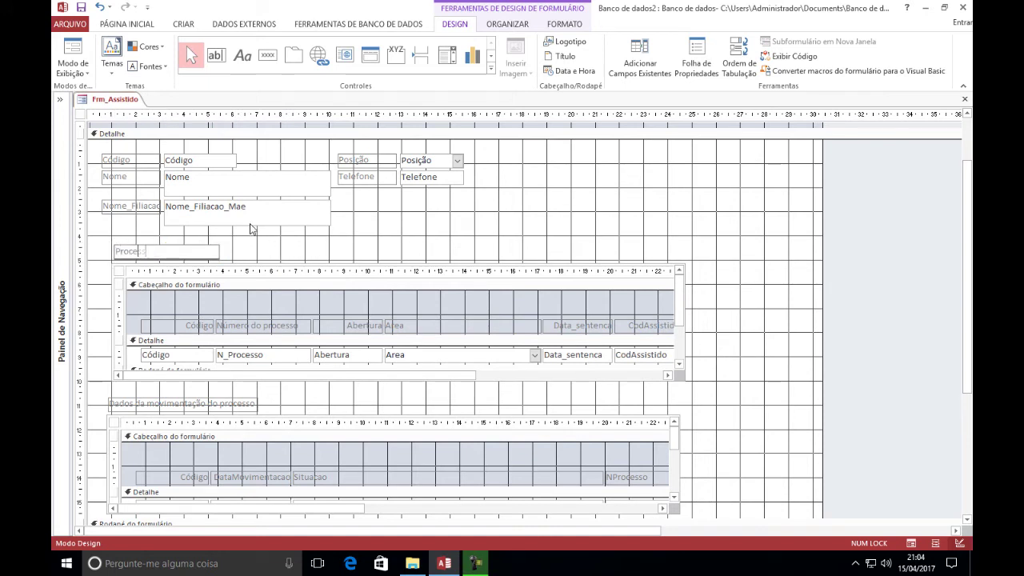
pyautogui.write('Dados do Processo')
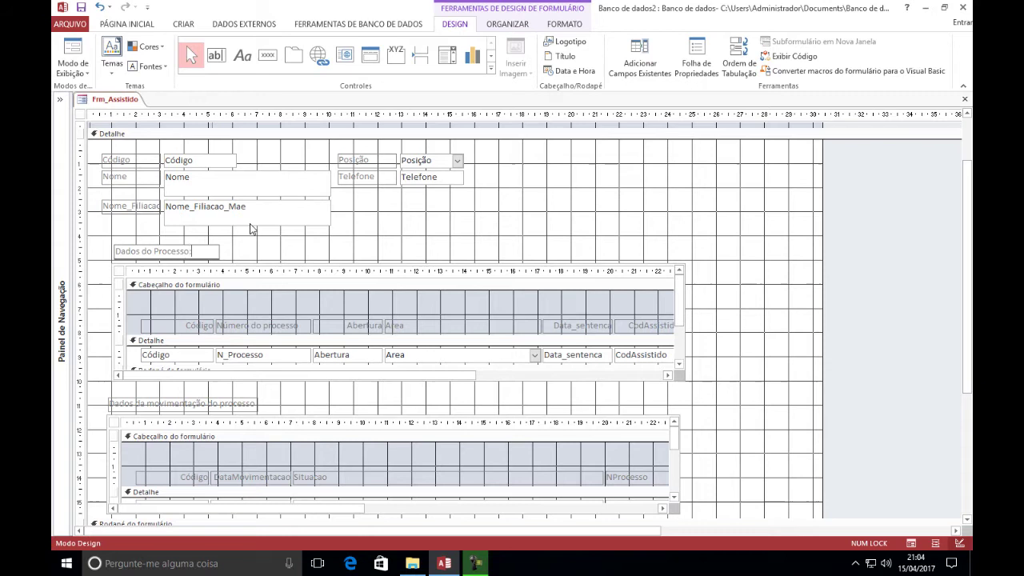
pyautogui.write(':')
pyautogui.click(181, 260)
# - Format both subform labels with a black background and bold white text
pyautogui.click(180, 252)
pyautogui.keyDown('shift'); pyautogui.click(189, 403); pyautogui.keyUp('shift')
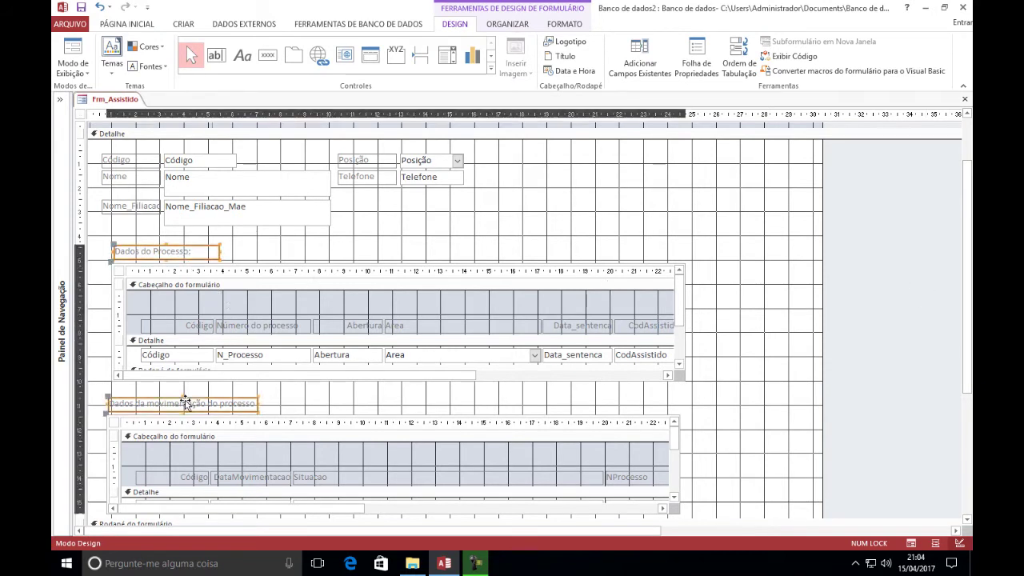
pyautogui.click(564, 23)
pyautogui.click(222, 66)
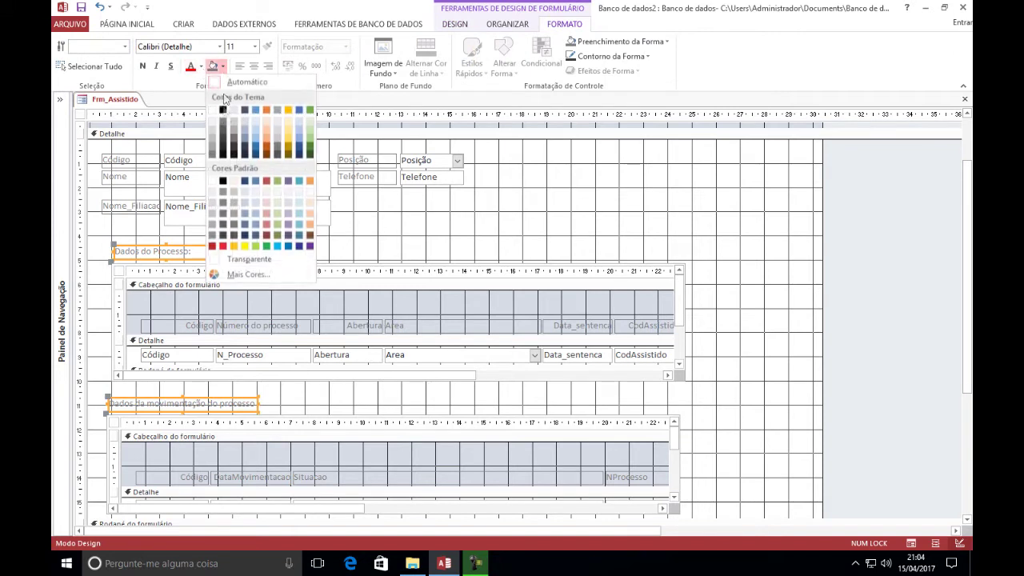
pyautogui.click(222, 106)
pyautogui.click(143, 67)
pyautogui.click(200, 67)
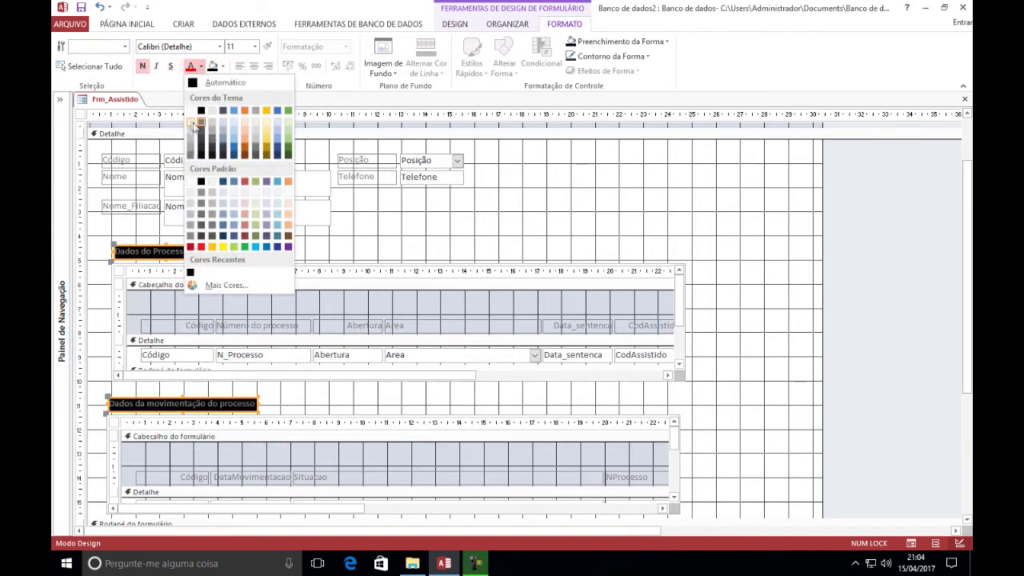
pyautogui.click(189, 110)
pyautogui.click(288, 248)
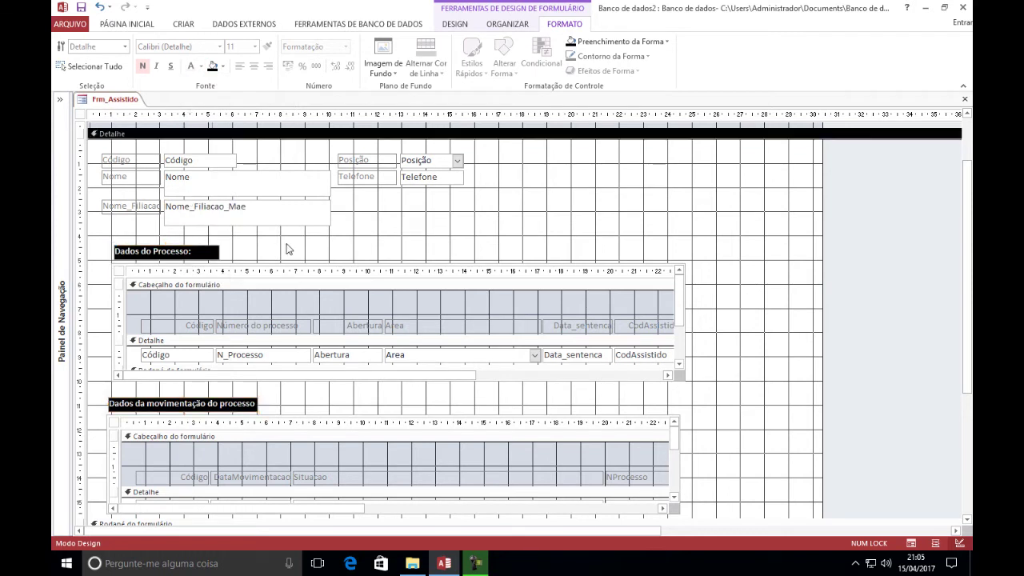
# - Adjust the widths of the process and movement subforms so both right edges end at about 24.7 cm on the ruler
pyautogui.click(650, 270)
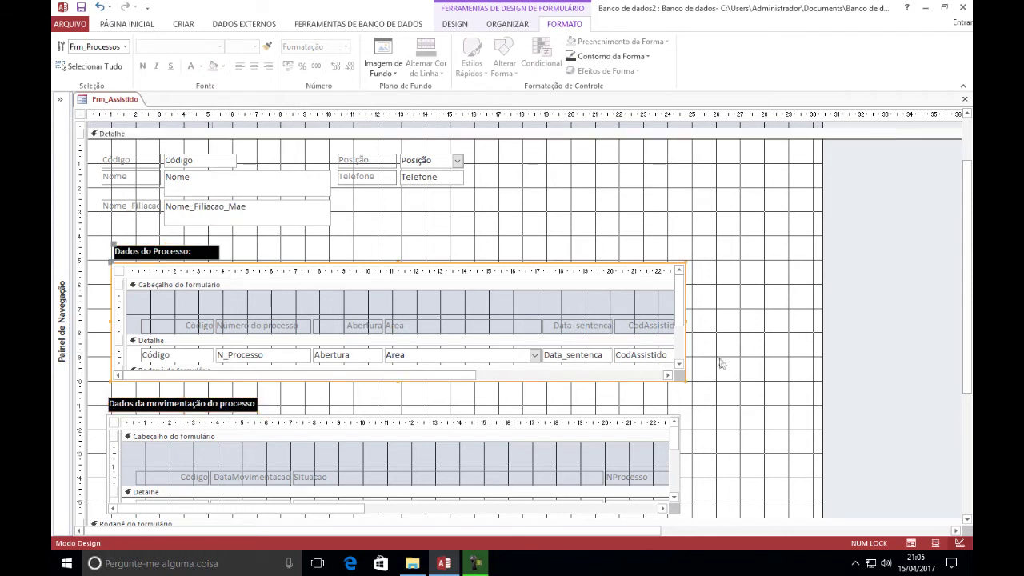
pyautogui.moveTo(686, 321); pyautogui.dragTo(743, 322)
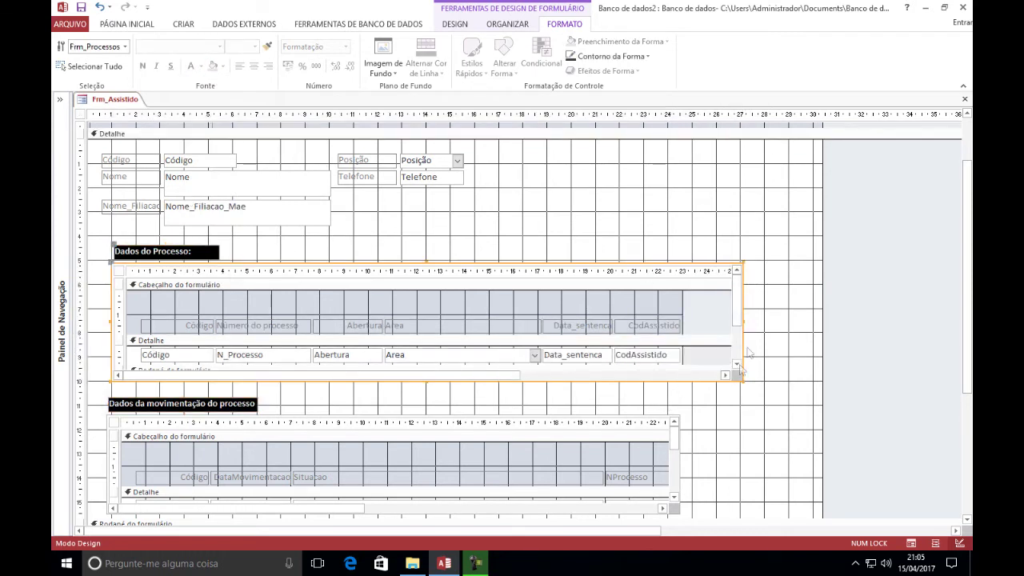
pyautogui.moveTo(743, 381); pyautogui.dragTo(685, 383)
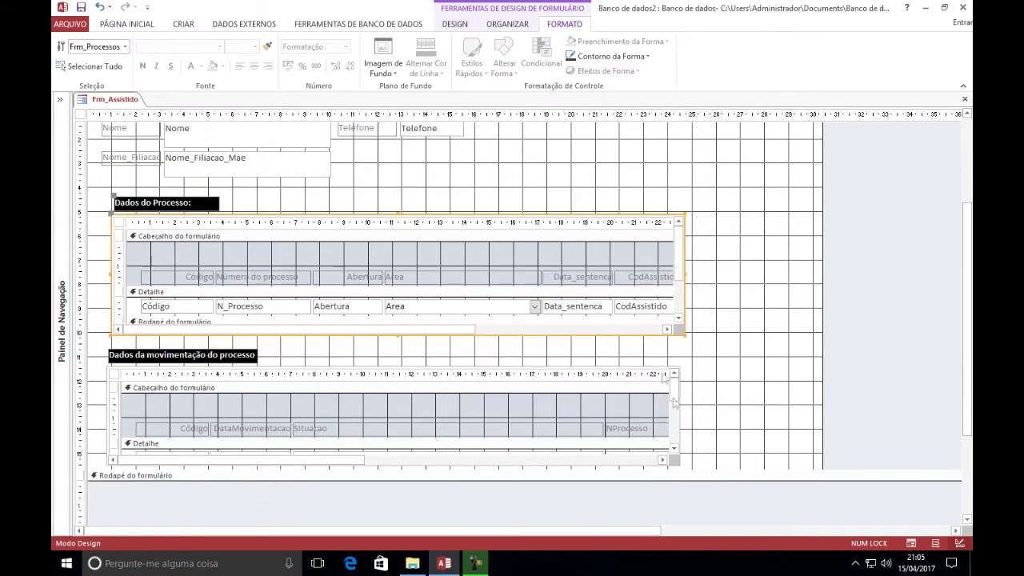
pyautogui.click(660, 373)
pyautogui.moveTo(681, 414); pyautogui.dragTo(690, 412)
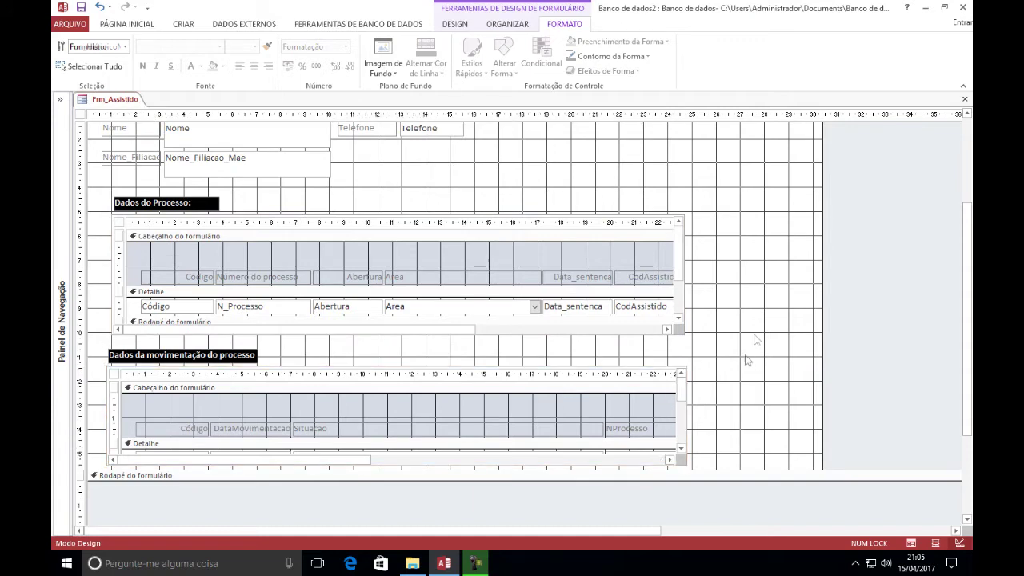
# - Move both subforms and their labels together about 0.8 cm left and 0.3 cm up
pyautogui.click(754, 338)
pyautogui.moveTo(80, 141); pyautogui.dragTo(592, 415)
pyautogui.press('Left')
pyautogui.press('Left')
pyautogui.press('Left')
pyautogui.press('Left')
pyautogui.press('Left')
pyautogui.press('Left')
pyautogui.press('Left')
pyautogui.press('Left')
pyautogui.press('Left')
pyautogui.press('Left')
pyautogui.press('Up')
pyautogui.press('Up')
pyautogui.press('Up')
pyautogui.press('Left')
pyautogui.press('Left')
pyautogui.press('Left')
pyautogui.press('Up')
pyautogui.press('Up')
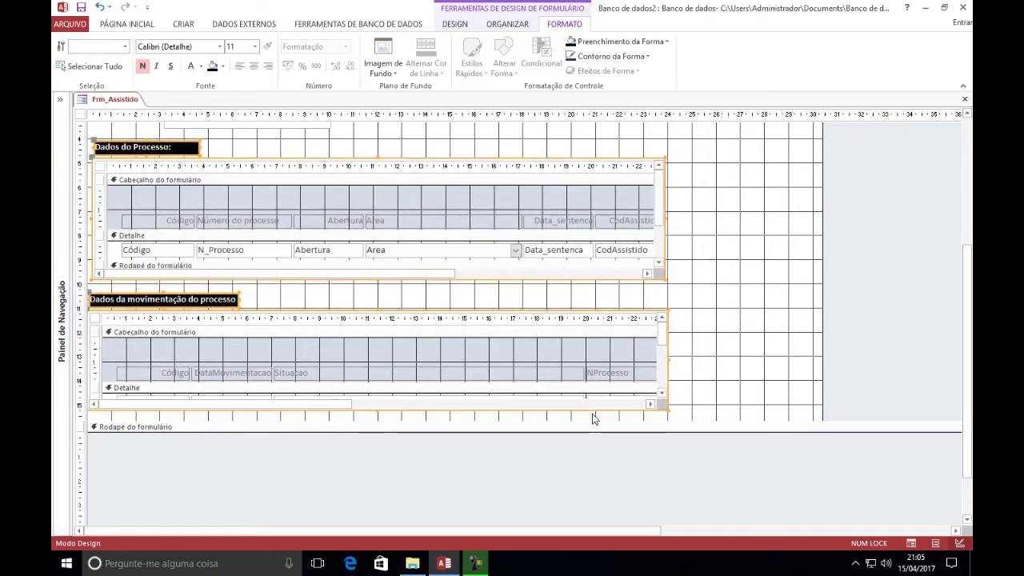
pyautogui.click(787, 398)
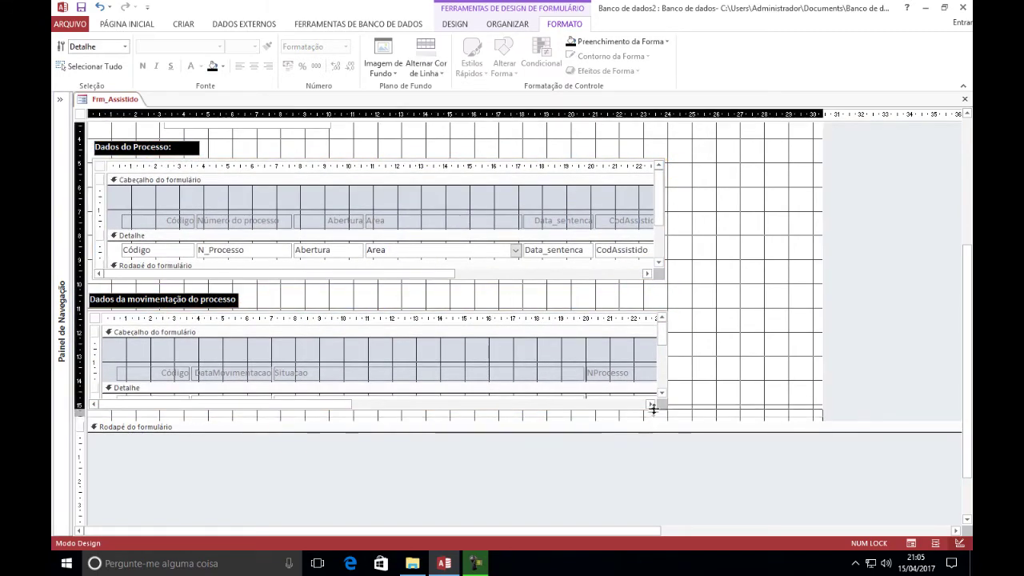
# - Narrow the main form to about 24 cm, level with the subforms' right edge
pyautogui.scroll(3, 764, 280)
pyautogui.scroll(3, 792, 296)
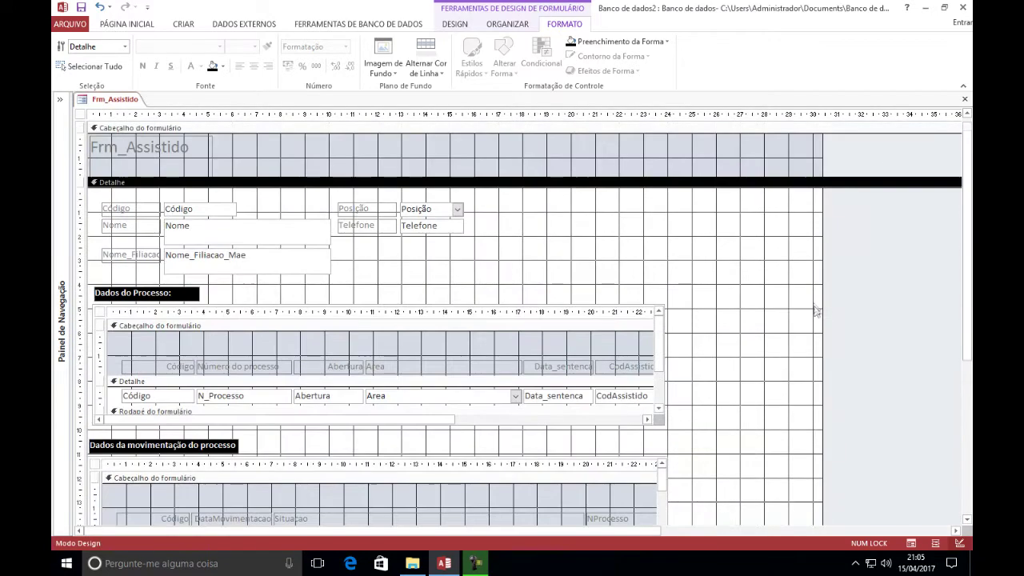
pyautogui.moveTo(820, 318); pyautogui.dragTo(666, 313)
# - Shift the Frm_Assistido header title slightly right and widen its label to about 22 cm on the ruler
pyautogui.moveTo(122, 152); pyautogui.dragTo(147, 152)
pyautogui.moveTo(219, 157); pyautogui.dragTo(621, 154)
pyautogui.click(293, 148)
pyautogui.click(220, 158)
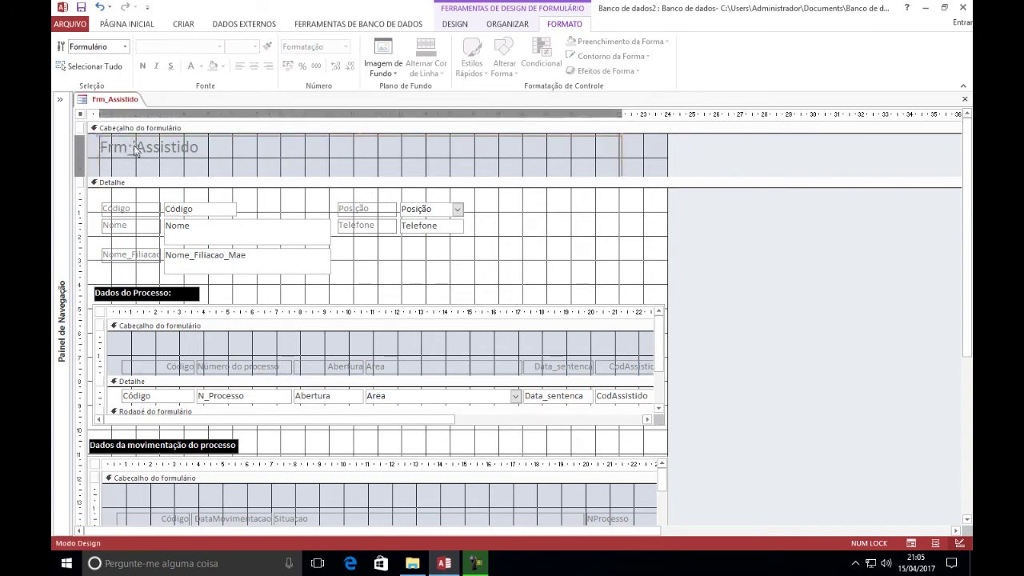
pyautogui.rightClick(110, 102)
pyautogui.click(137, 110)
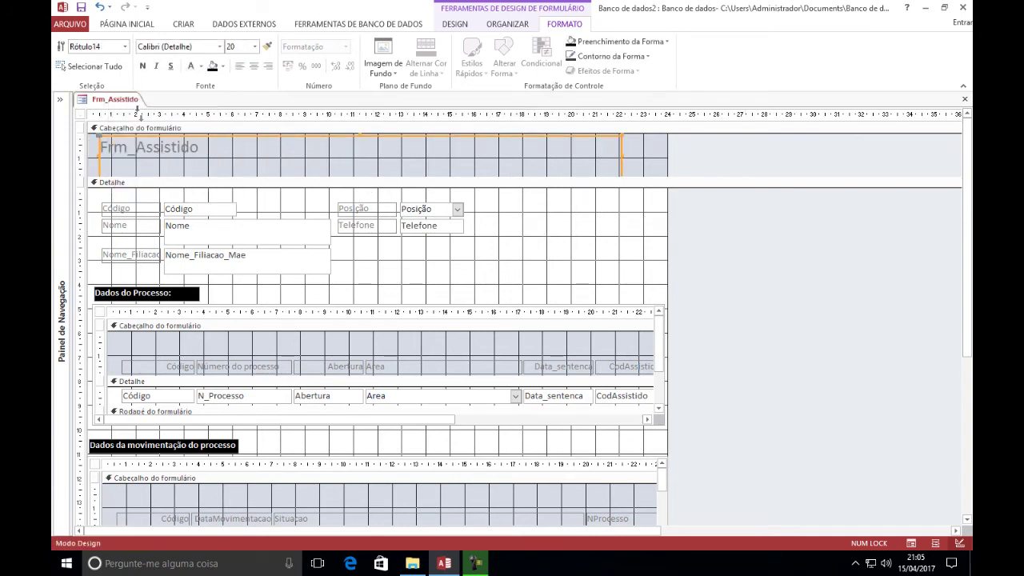
# - Change the header title to "Cadastro de Assistido" and reduce the heights of its label and the form header section
pyautogui.doubleClick(216, 149)
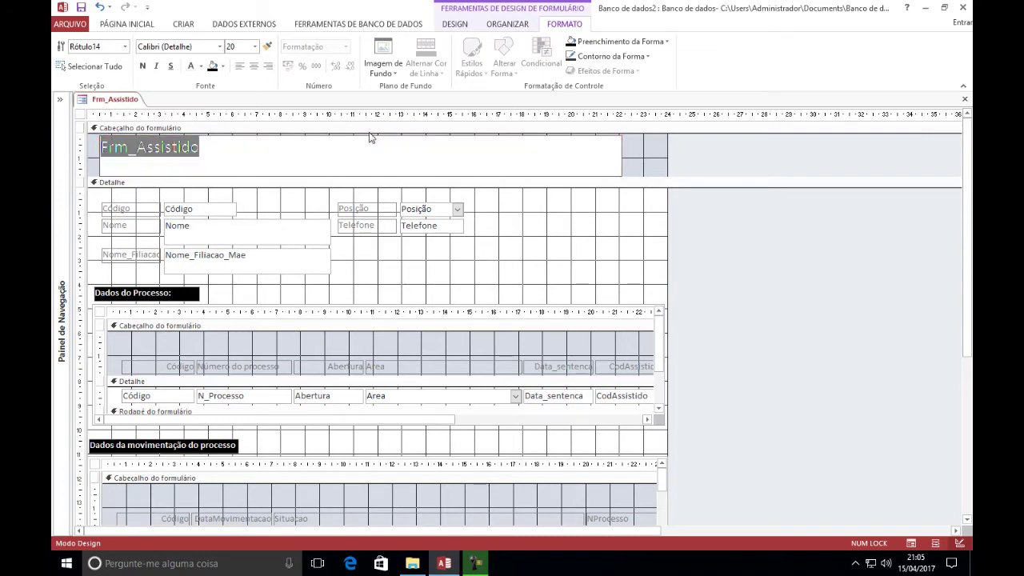
pyautogui.write('Cadastro d')
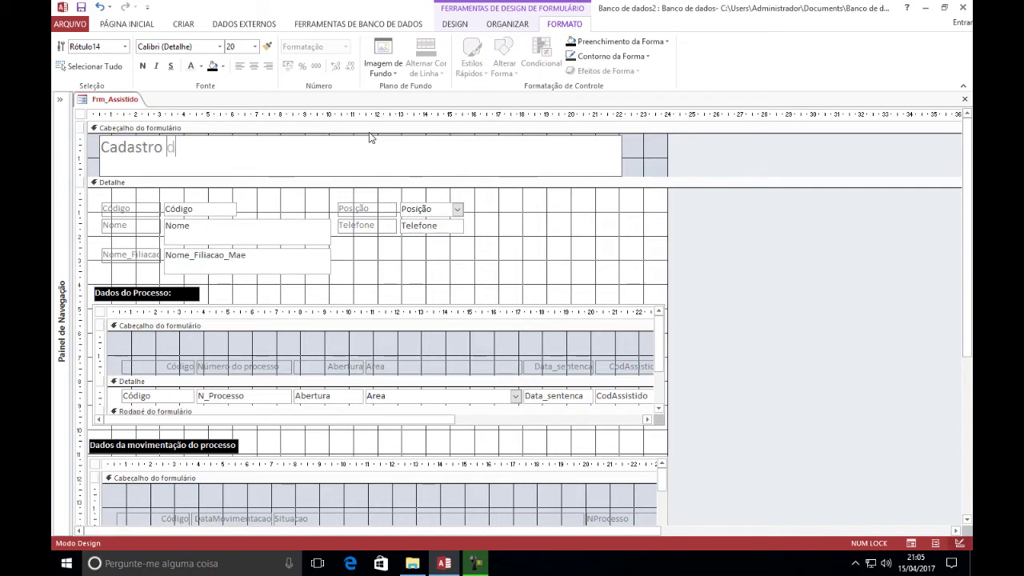
pyautogui.write('e Assistido')
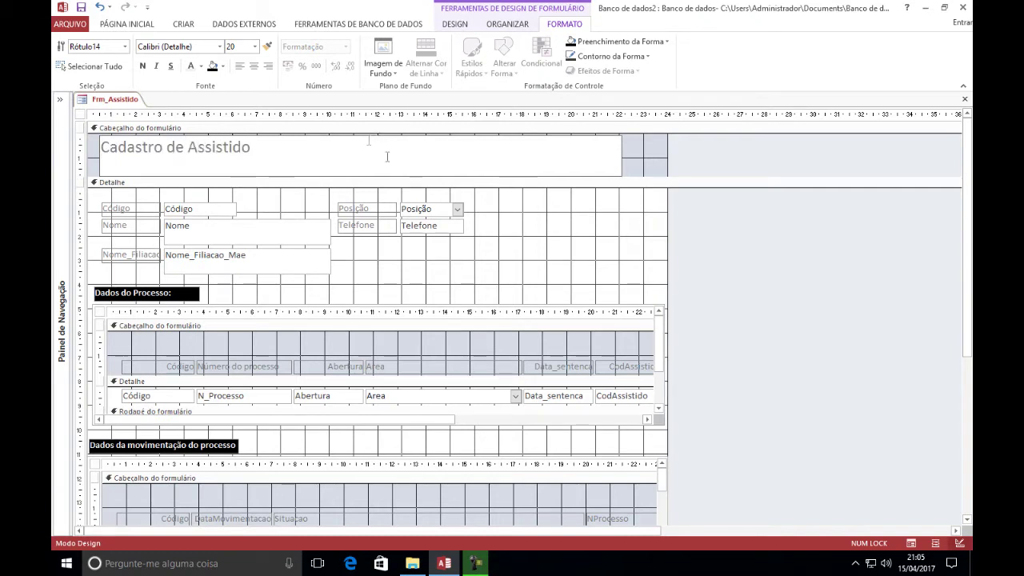
pyautogui.press('Return')
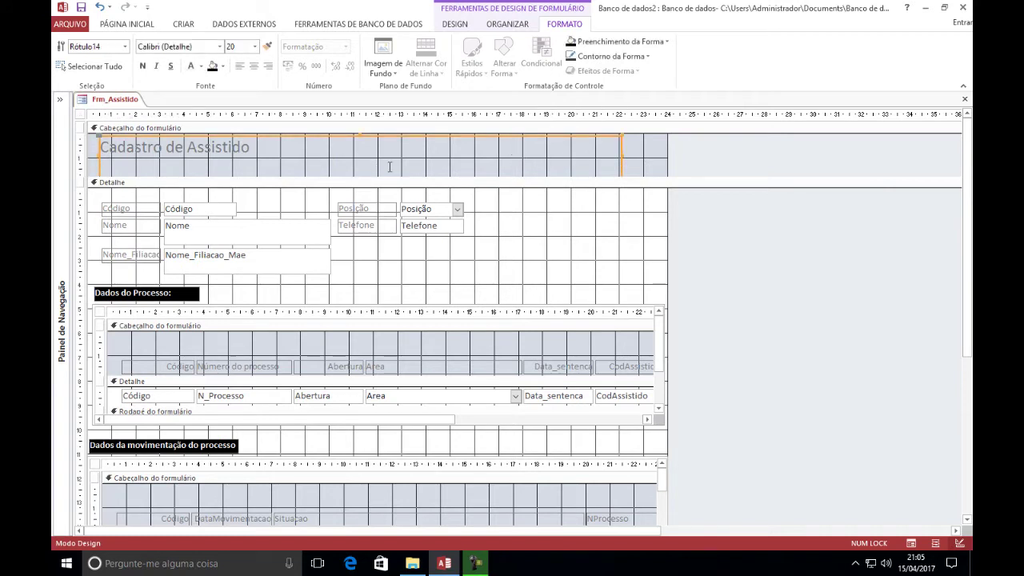
pyautogui.moveTo(389, 177); pyautogui.dragTo(389, 166)
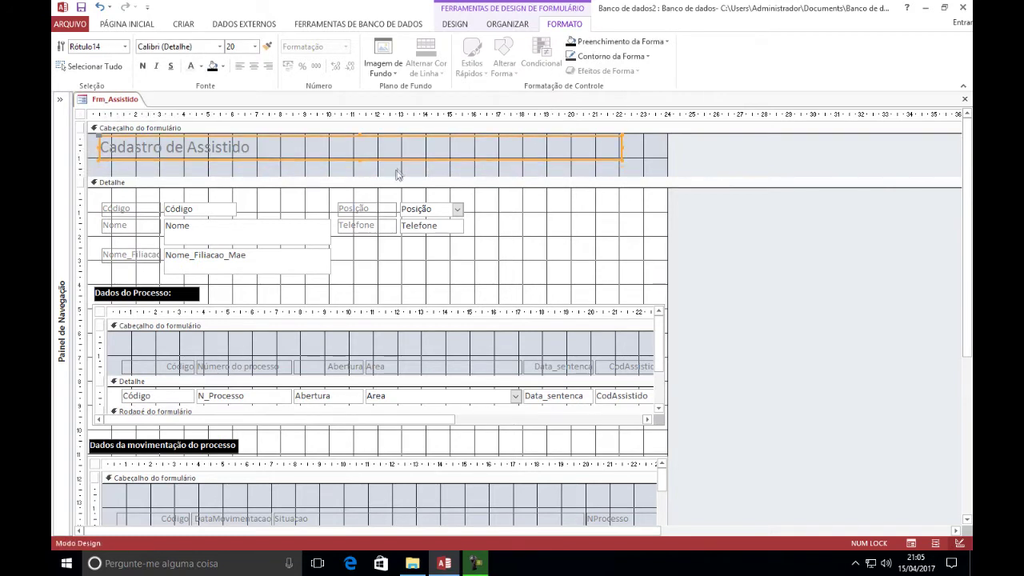
pyautogui.moveTo(398, 175); pyautogui.dragTo(397, 166)
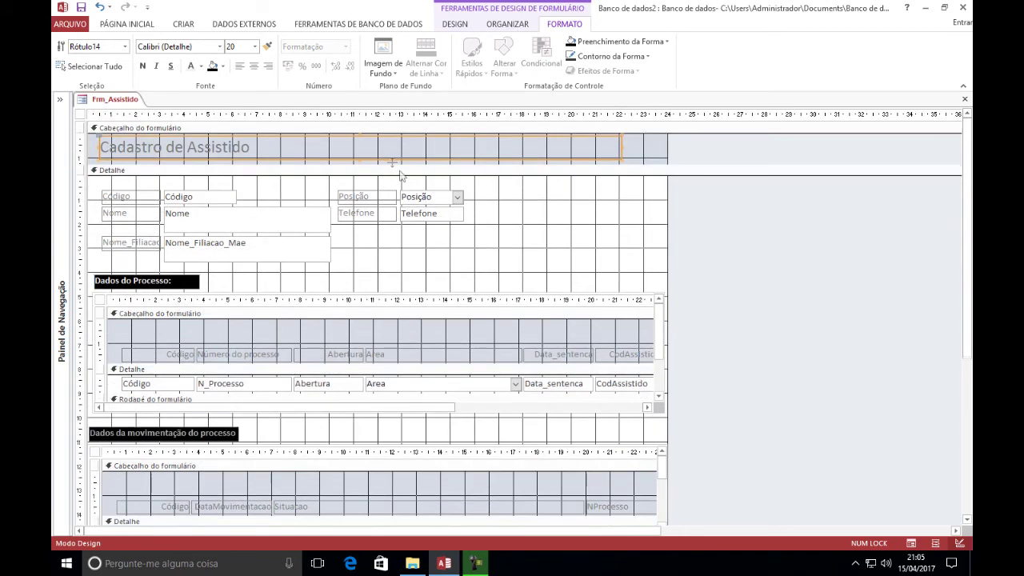
# - Fill the form header section of Frm_Assistido with black
pyautogui.click(647, 151)
pyautogui.click(616, 41)
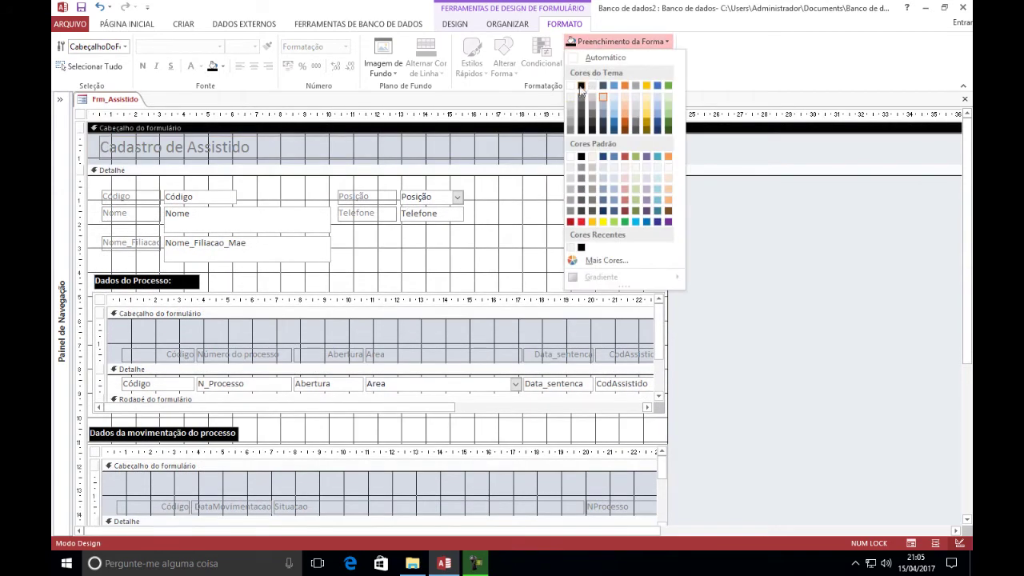
pyautogui.click(583, 89)
# - Give the "Cadastro de Assistido" title label a white background with black text
pyautogui.click(81, 150)
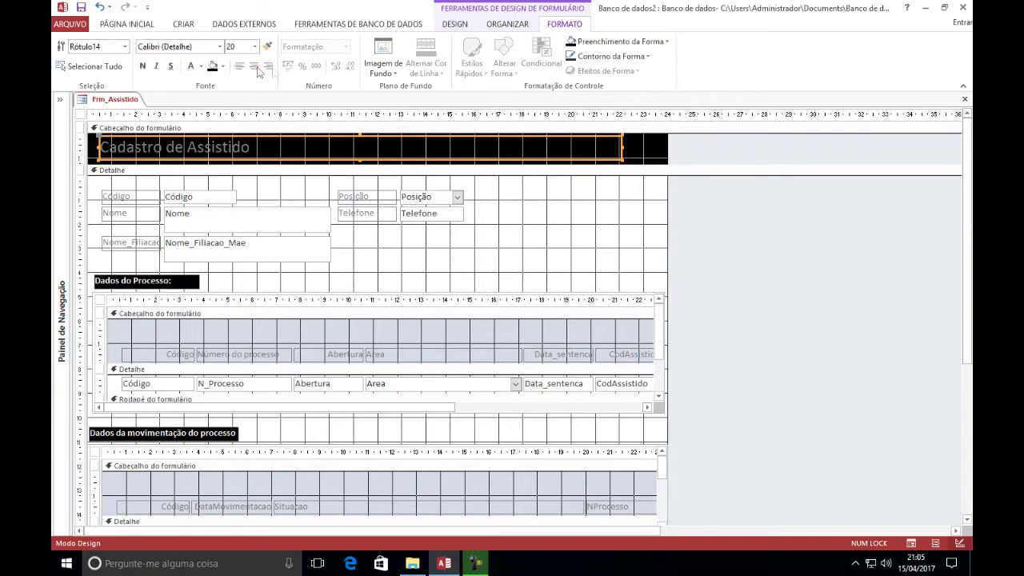
pyautogui.click(221, 69)
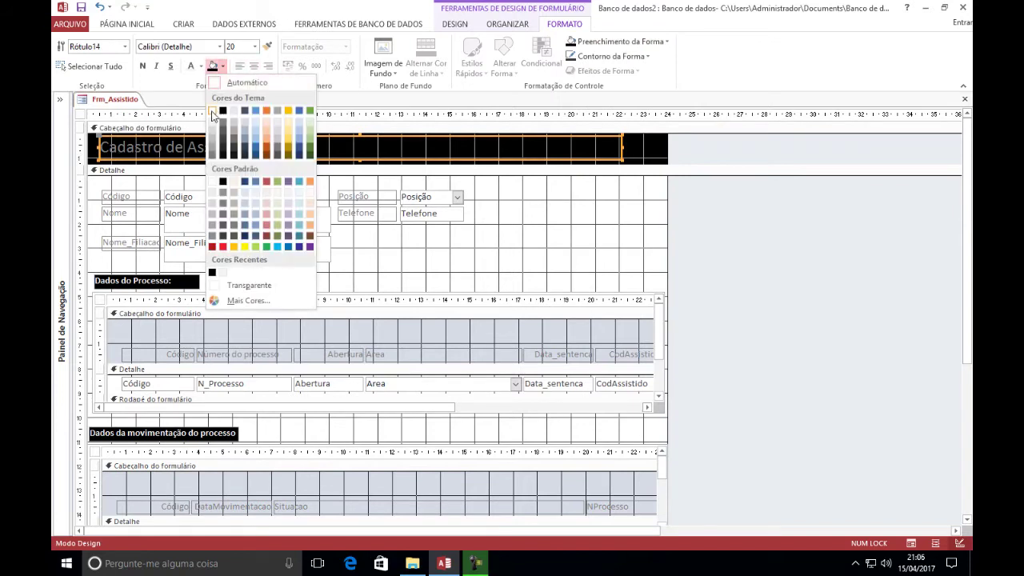
pyautogui.click(213, 112)
pyautogui.click(200, 66)
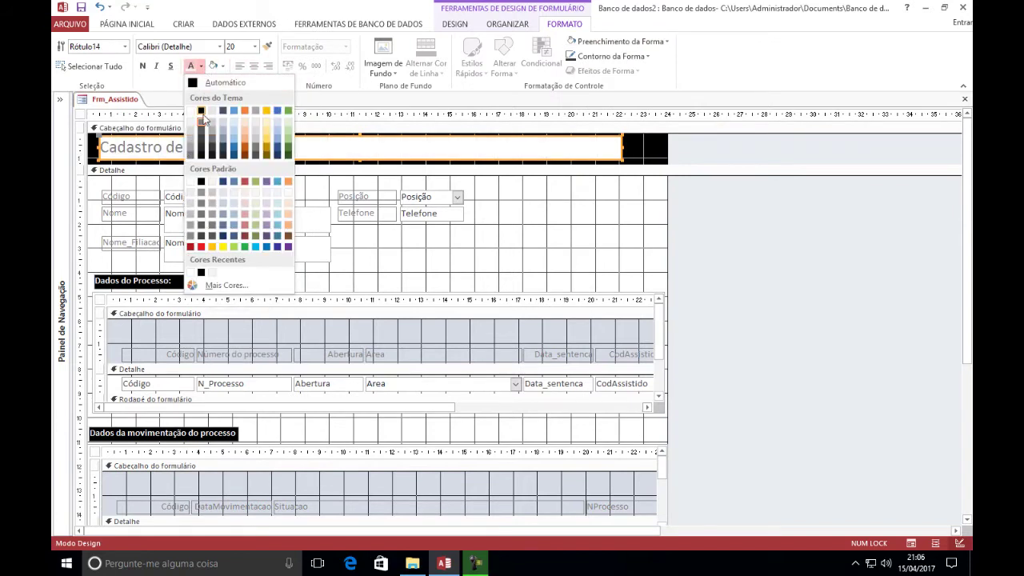
pyautogui.click(201, 112)
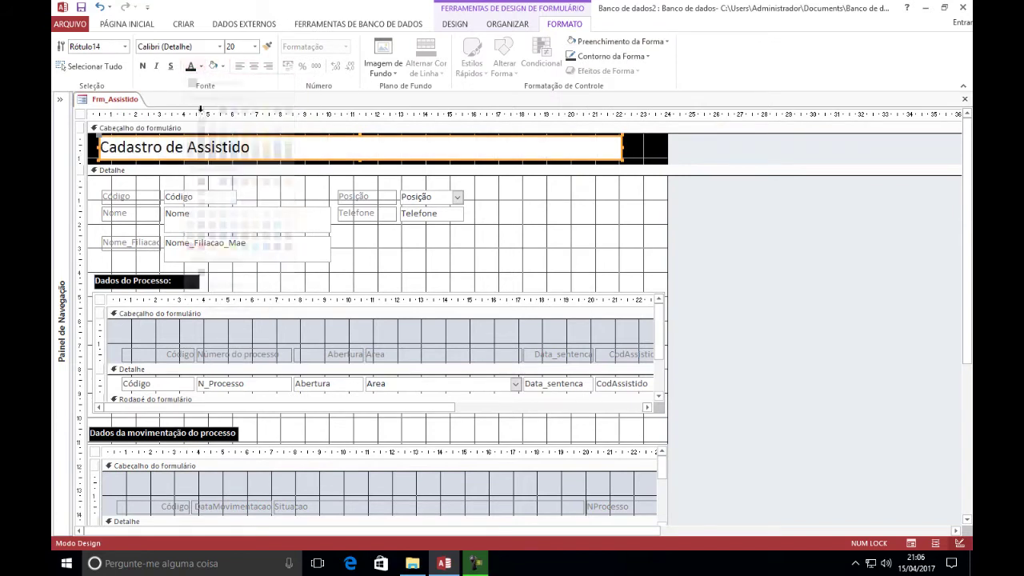
# - Set the header title label to a black background with white, bold, italic text
pyautogui.click(222, 67)
pyautogui.click(225, 112)
pyautogui.click(201, 67)
pyautogui.click(193, 112)
pyautogui.click(144, 67)
pyautogui.click(156, 68)
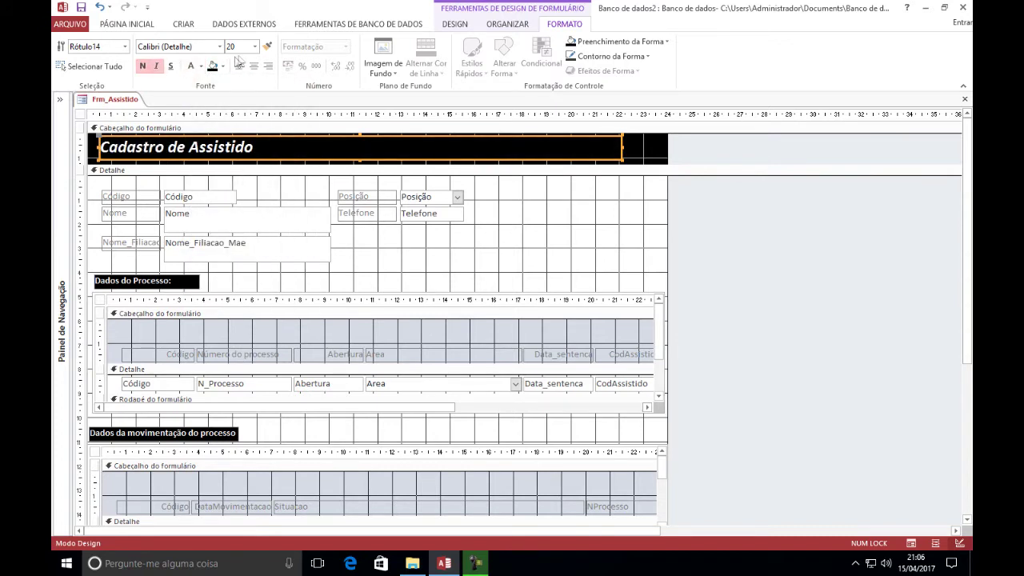
# - Set the header title's font size to 22
pyautogui.click(254, 47)
pyautogui.click(241, 133)
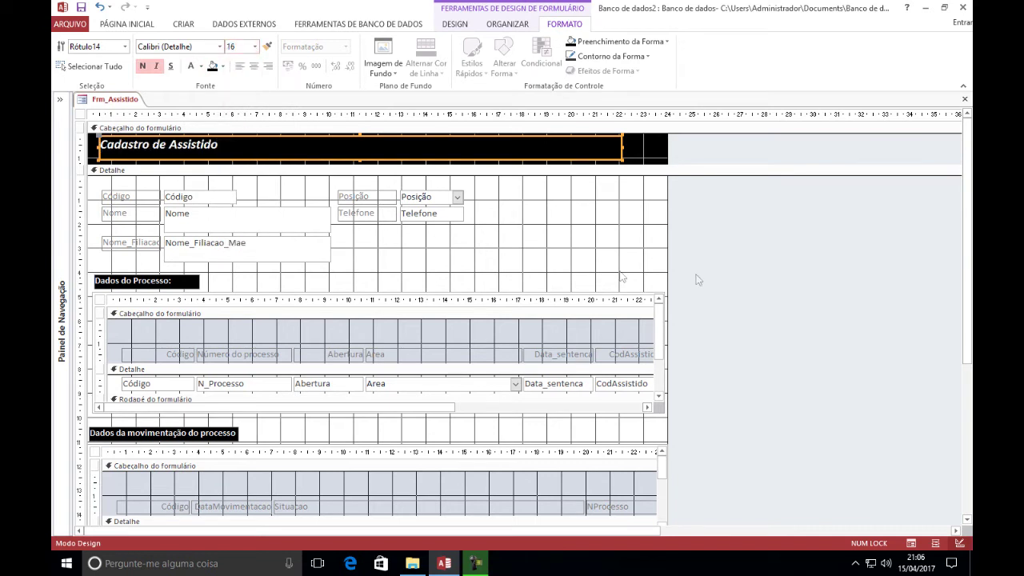
pyautogui.click(254, 46)
pyautogui.click(234, 171)
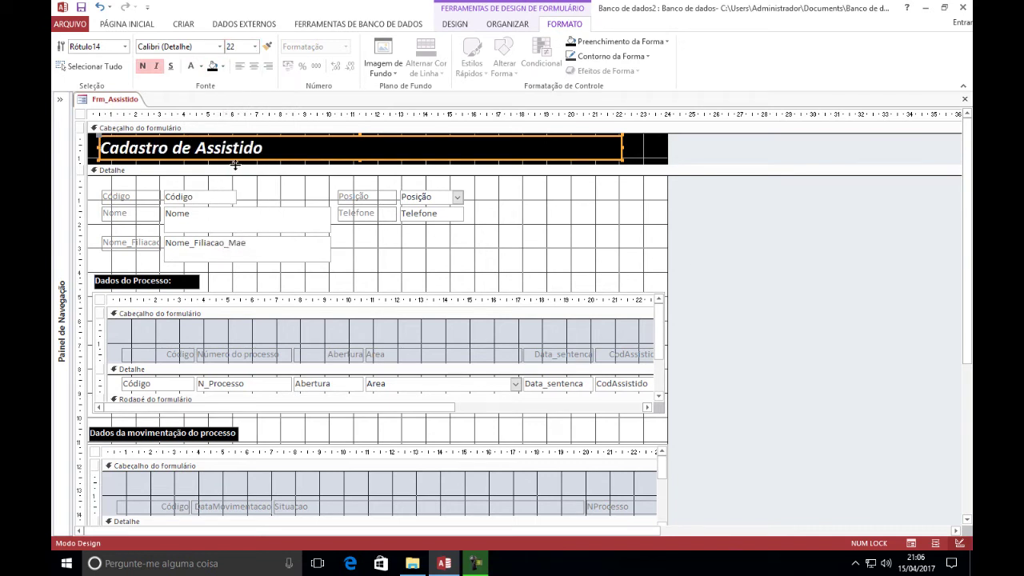
pyautogui.click(817, 207)
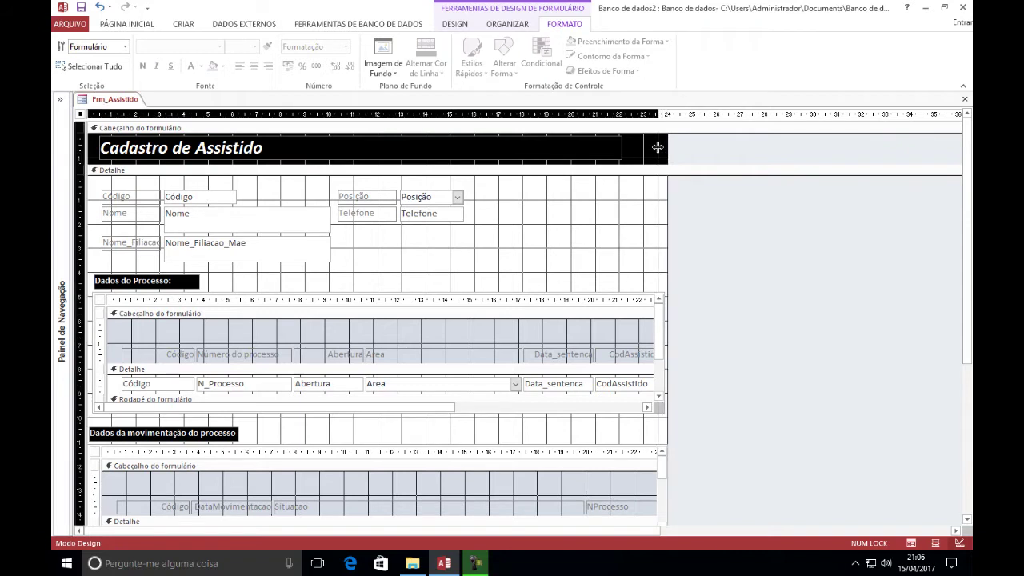
# - Stack the five main-form fields in one column, without keeping the layout, and shift them about 4.6 cm right and 0.5 cm up
pyautogui.moveTo(95, 186); pyautogui.dragTo(556, 278)
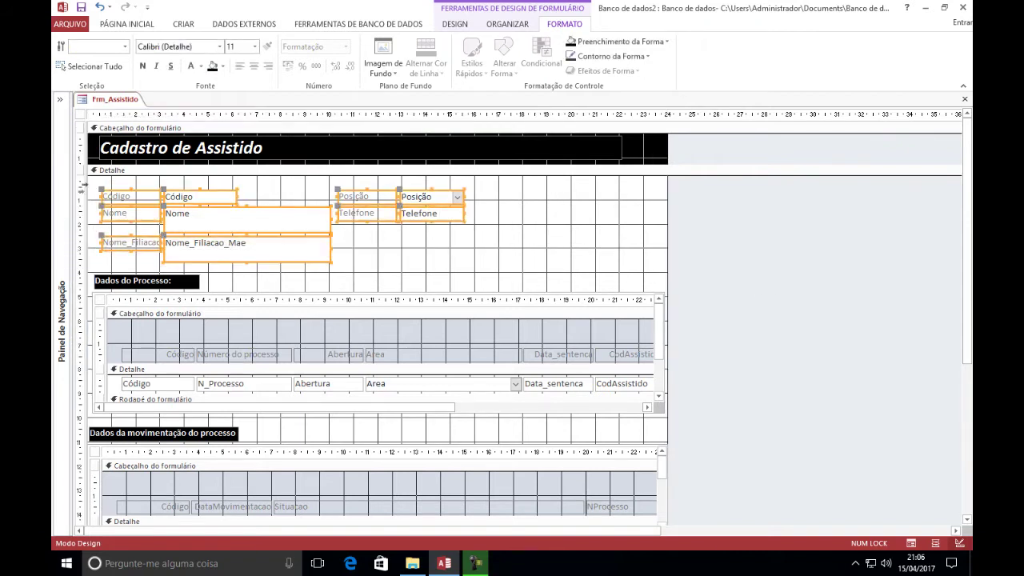
pyautogui.click(507, 24)
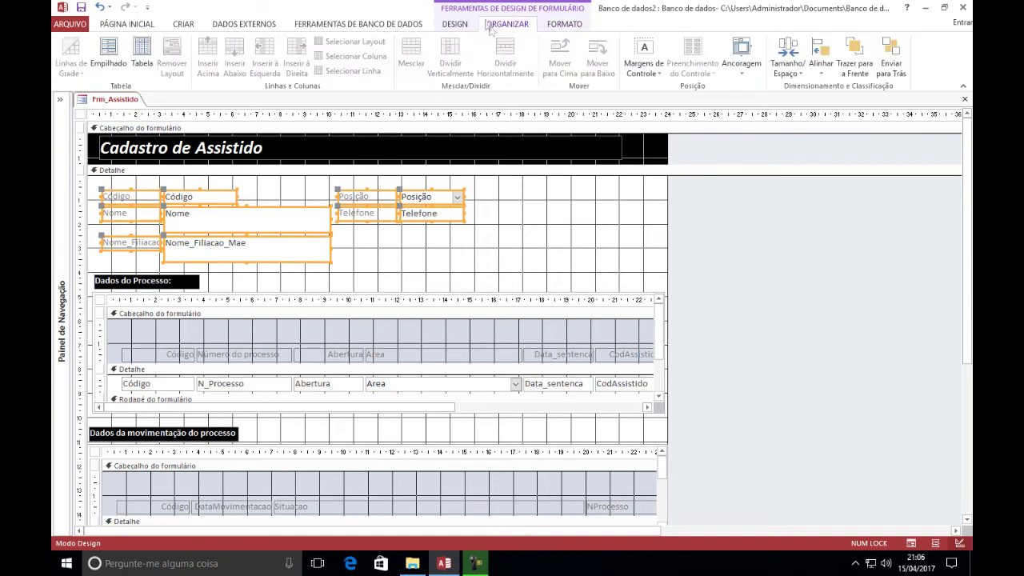
pyautogui.click(108, 54)
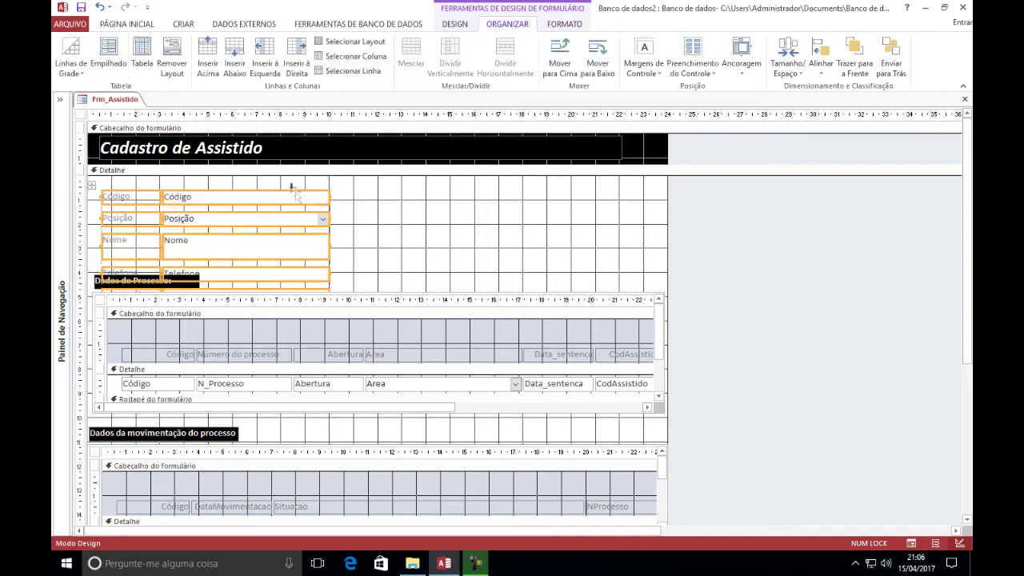
pyautogui.click(172, 58)
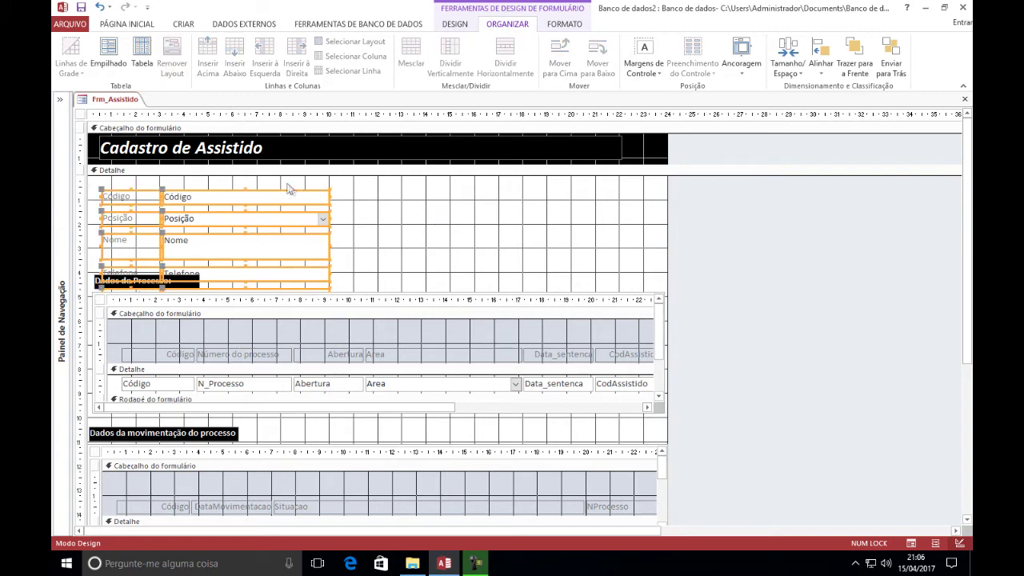
pyautogui.moveTo(283, 190); pyautogui.dragTo(394, 179)
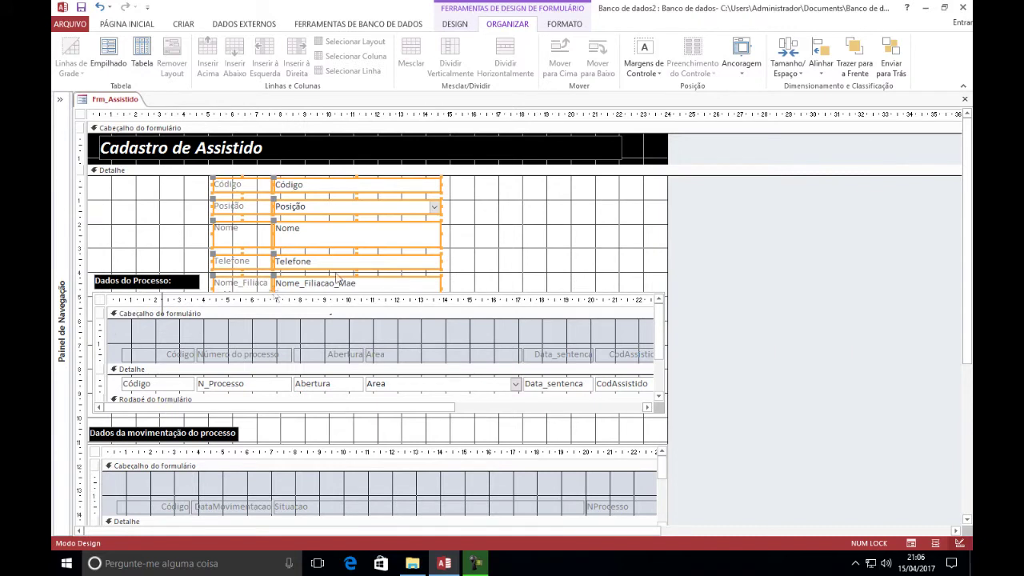
pyautogui.click(497, 213)
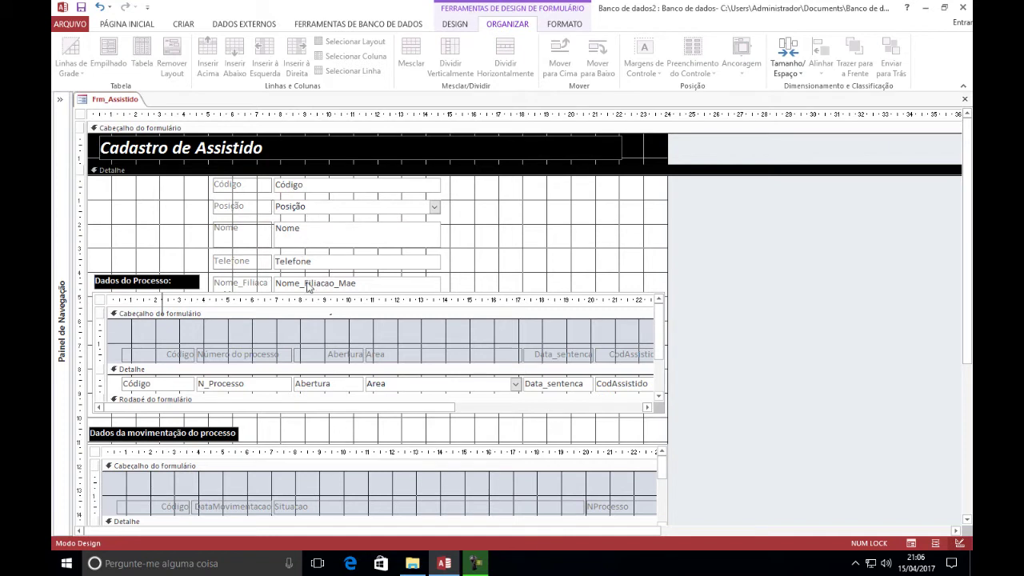
# - Move the Código, Posição and Nome fields with their labels to the form's left edge and apply a stacked layout
pyautogui.moveTo(197, 183); pyautogui.dragTo(427, 244)
pyautogui.moveTo(328, 206); pyautogui.dragTo(197, 211)
pyautogui.click(494, 235)
pyautogui.click(188, 244)
pyautogui.moveTo(75, 184); pyautogui.dragTo(74, 253)
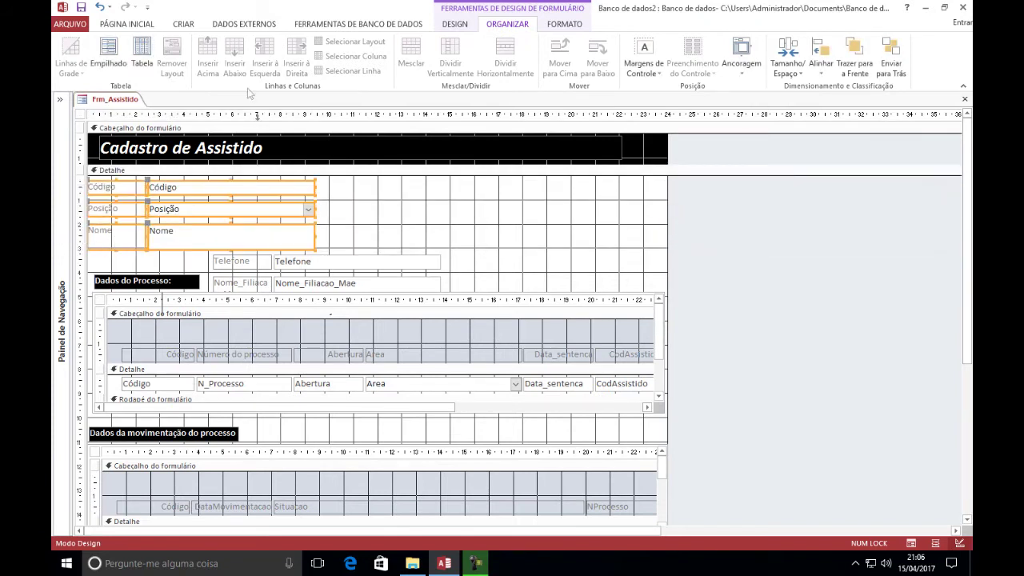
pyautogui.click(105, 56)
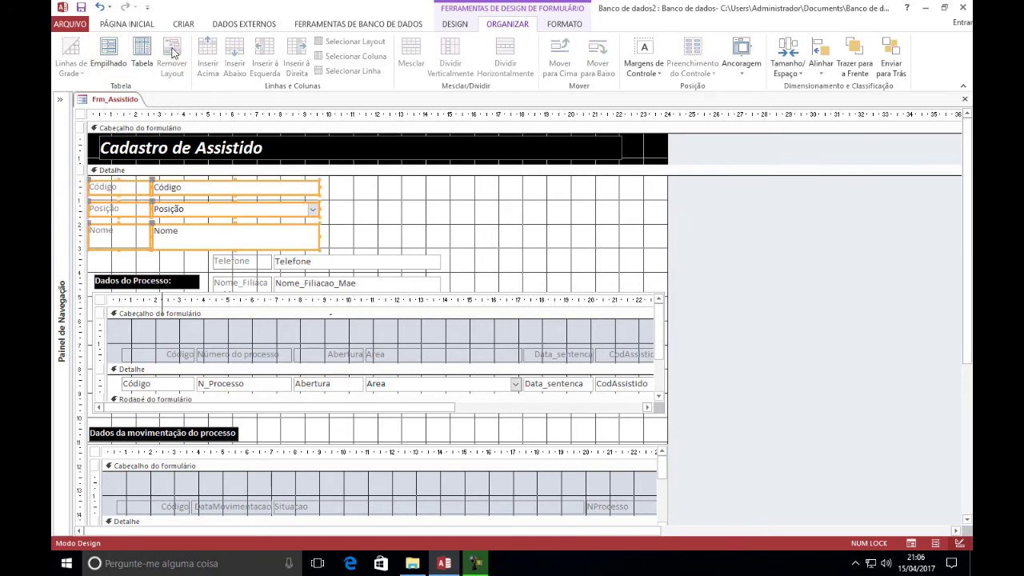
pyautogui.click(106, 52)
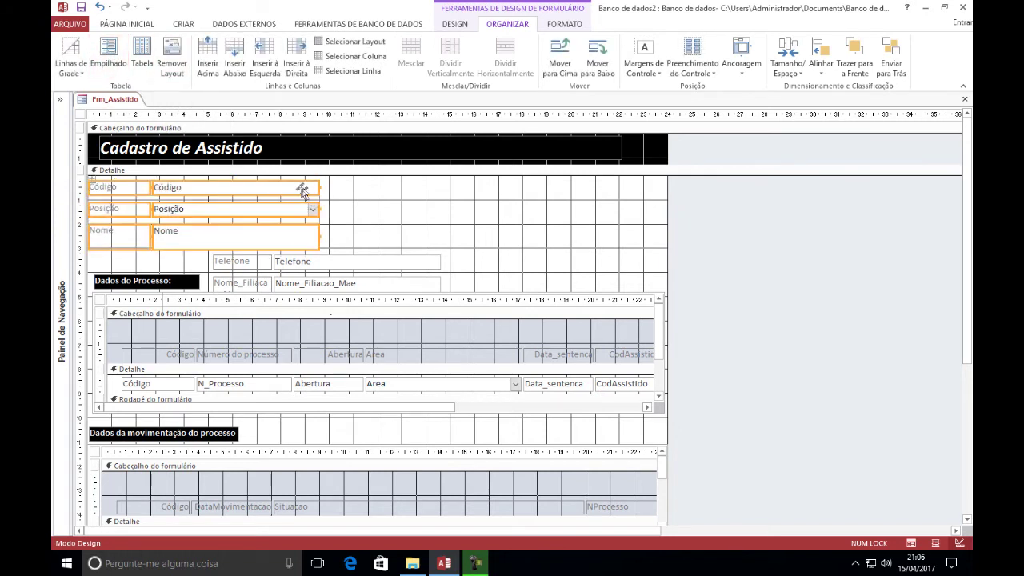
# - Try moving the stacked Código, Posição and Nome group to the right and compressing its rows
pyautogui.moveTo(306, 190); pyautogui.dragTo(407, 217)
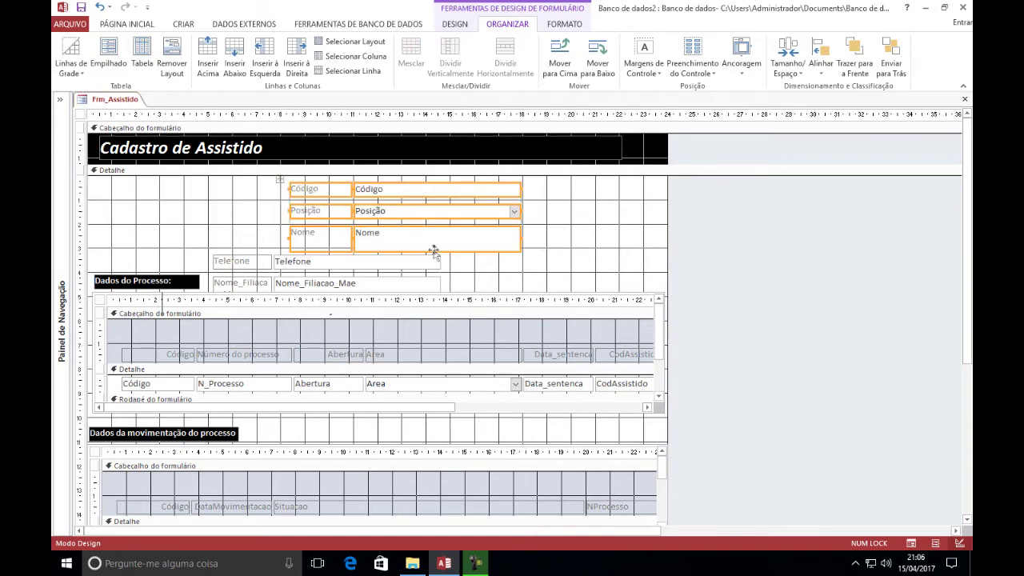
pyautogui.moveTo(434, 252); pyautogui.dragTo(435, 225)
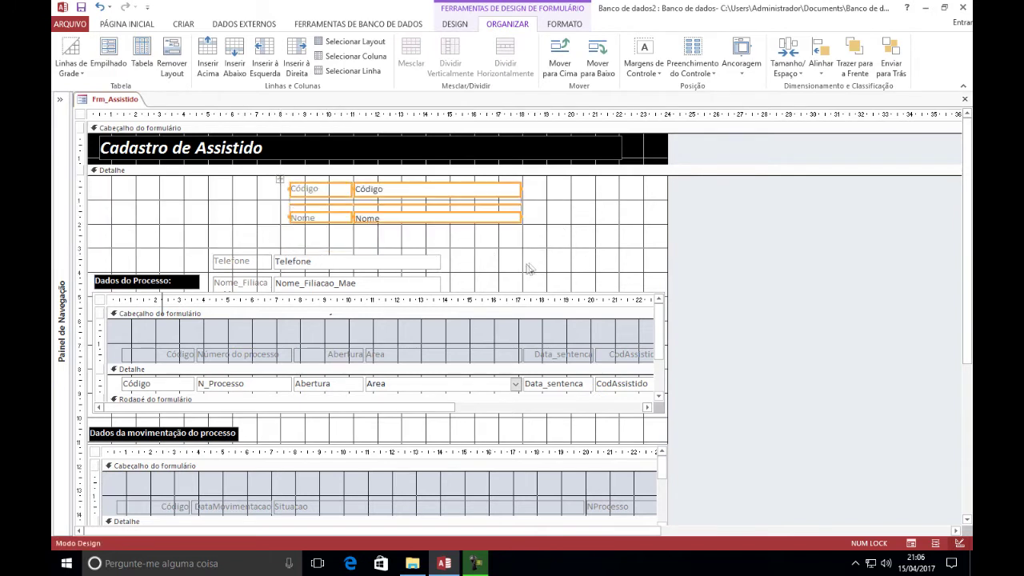
pyautogui.hotkey('ctrl', 'z')
pyautogui.moveTo(279, 180); pyautogui.dragTo(70, 180)
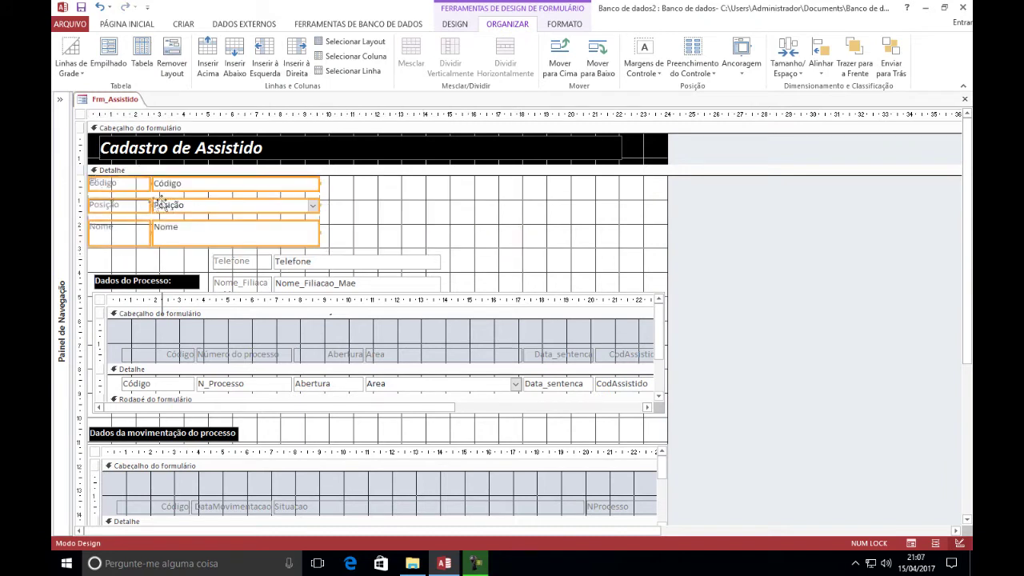
# - Reduce the height of the Nome text box and its label to about 0.7 cm
pyautogui.click(249, 232)
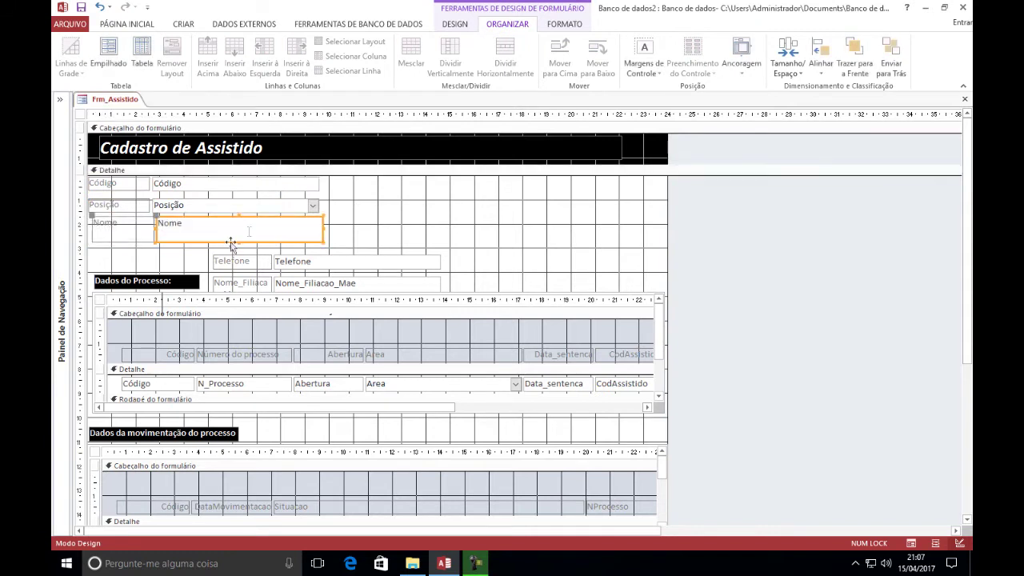
pyautogui.click(233, 237)
pyautogui.press('Escape')
pyautogui.click(129, 242)
pyautogui.moveTo(118, 247); pyautogui.dragTo(118, 238)
# - Move the Telefone and Nome_Filiacao_Mae fields with their labels about 6.2 cm right and 2.9 cm up, beside the Código column
pyautogui.moveTo(473, 245); pyautogui.dragTo(212, 299)
pyautogui.moveTo(342, 264); pyautogui.dragTo(491, 195)
pyautogui.click(744, 263)
# - Move both subforms and their labels together about 1 cm up, closer to the main fields
pyautogui.scroll(-2, 234, 262)
pyautogui.moveTo(81, 210); pyautogui.dragTo(96, 500)
pyautogui.press('Up')
pyautogui.press('Up')
pyautogui.press('Up')
pyautogui.press('Up')
pyautogui.press('Up')
pyautogui.press('Up')
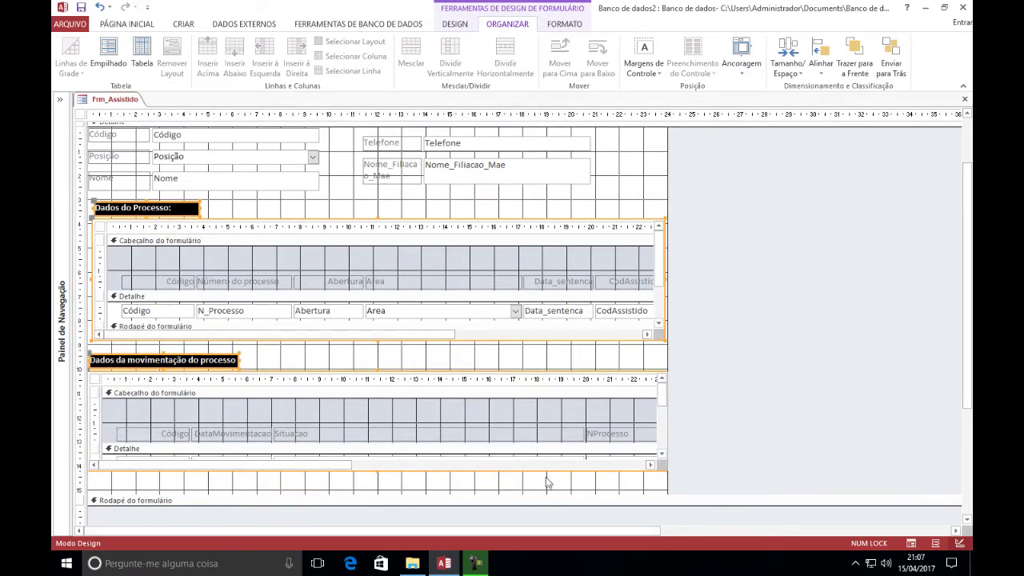
# - Shorten the Detail section to end just below the movement subform and save the form
pyautogui.click(547, 500)
pyautogui.moveTo(549, 493); pyautogui.dragTo(551, 475)
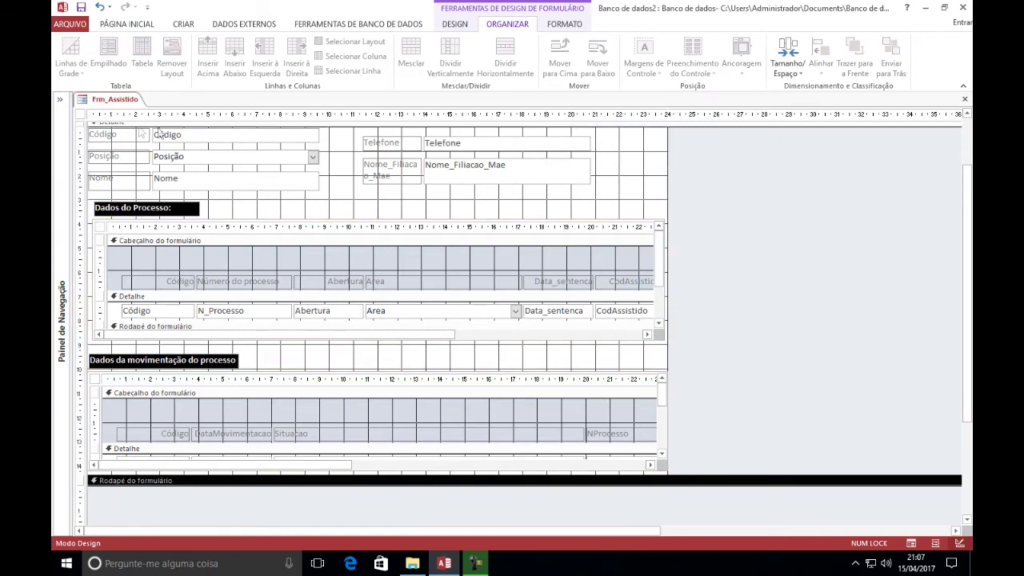
pyautogui.rightClick(116, 100)
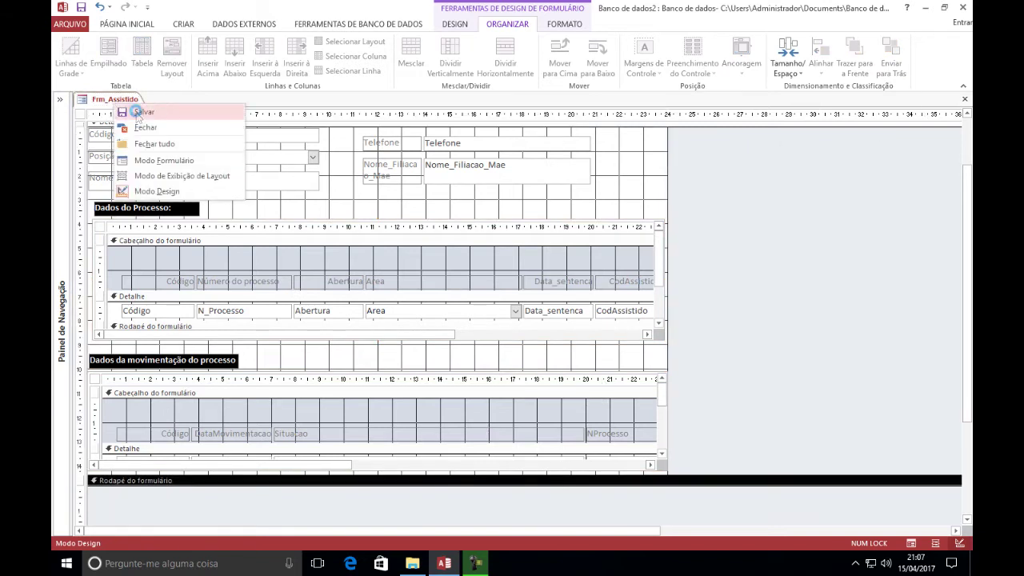
pyautogui.click(145, 113)
# - Set the form's Pop-up property to Sim and close the property sheet
pyautogui.click(83, 117)
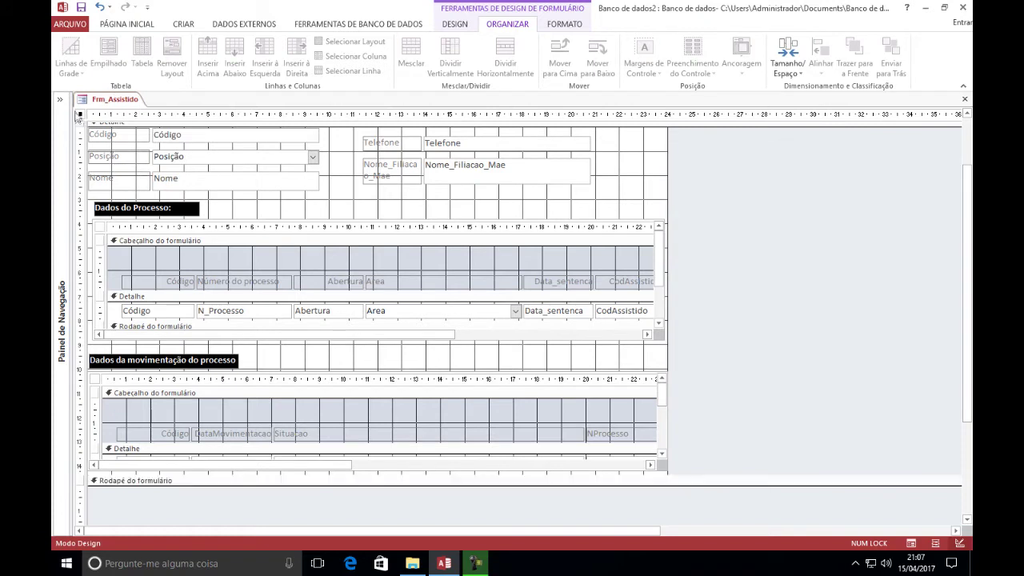
pyautogui.doubleClick(80, 116)
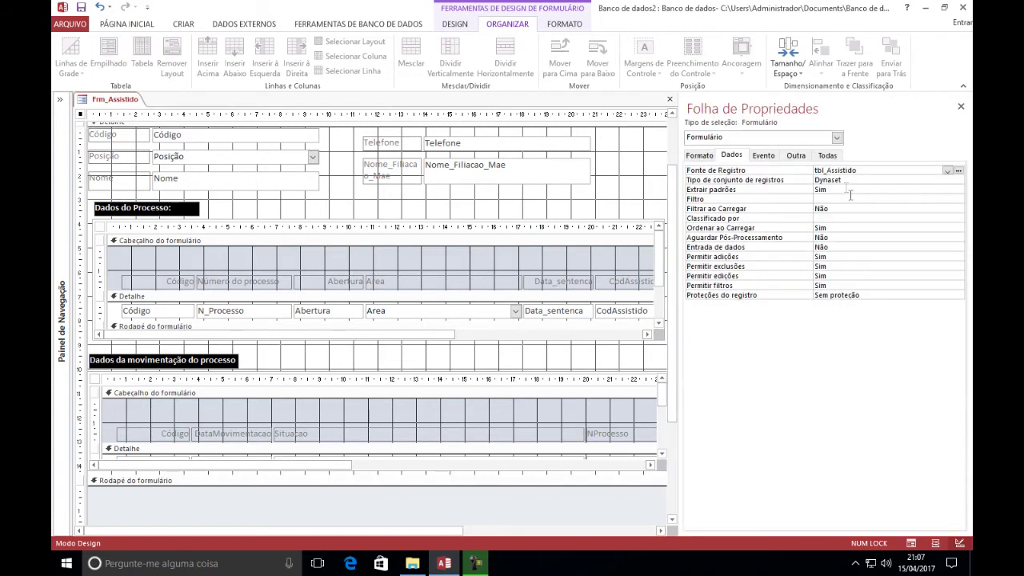
pyautogui.click(793, 155)
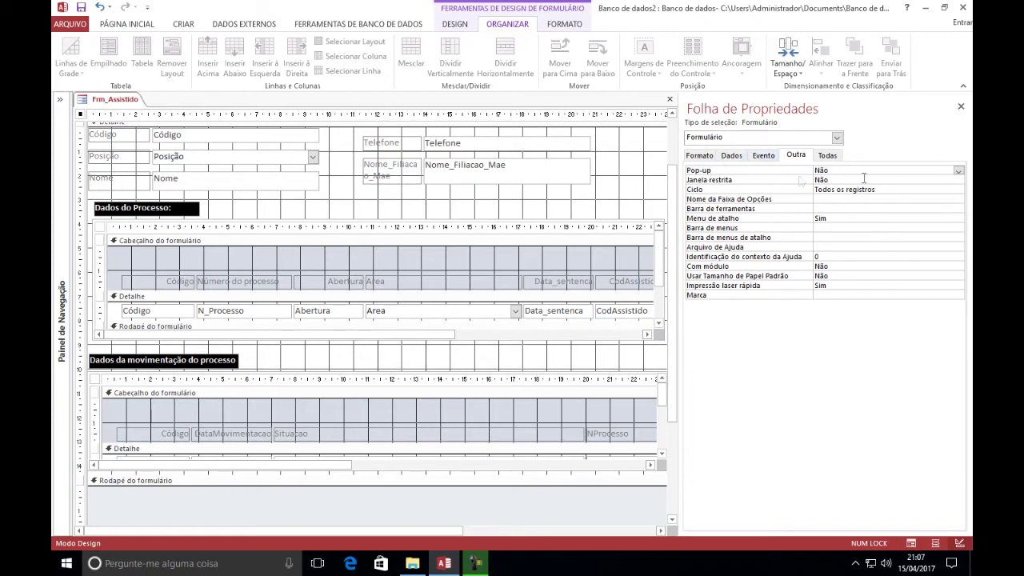
pyautogui.doubleClick(833, 171)
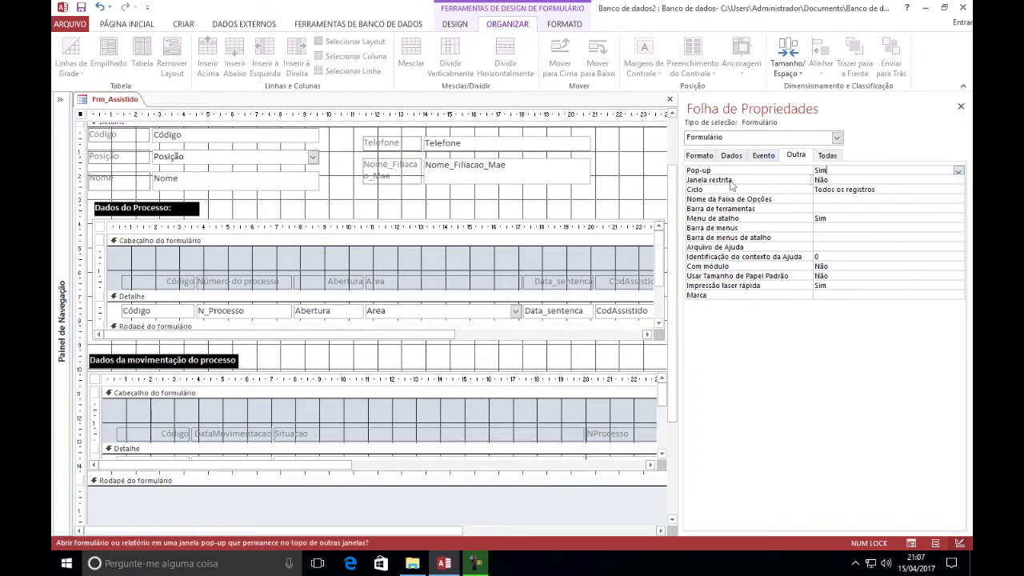
pyautogui.click(962, 109)
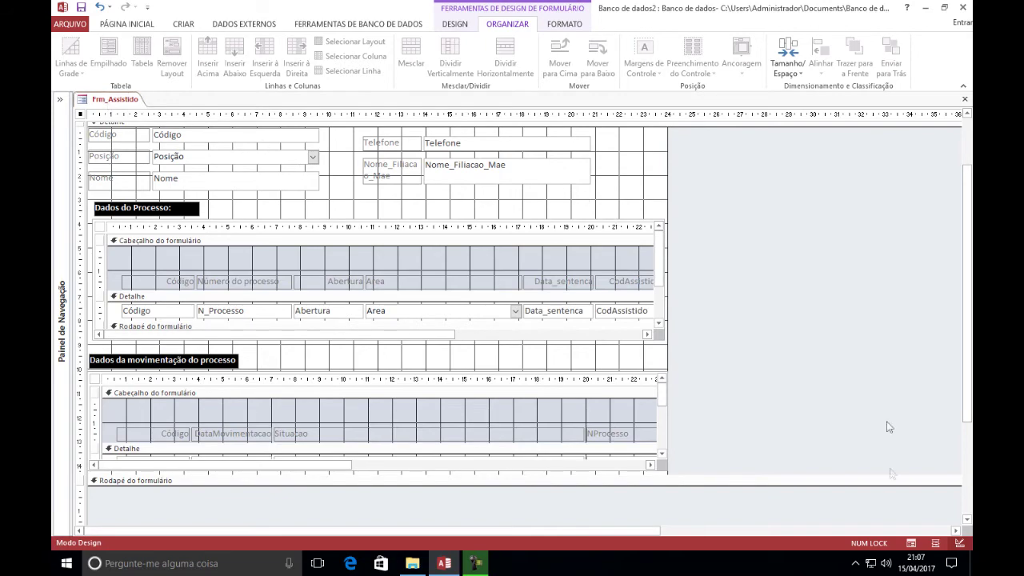
# - Display Frm_Assistido in Form view and move its pop-up window slightly upward to check the layout
pyautogui.click(910, 544)
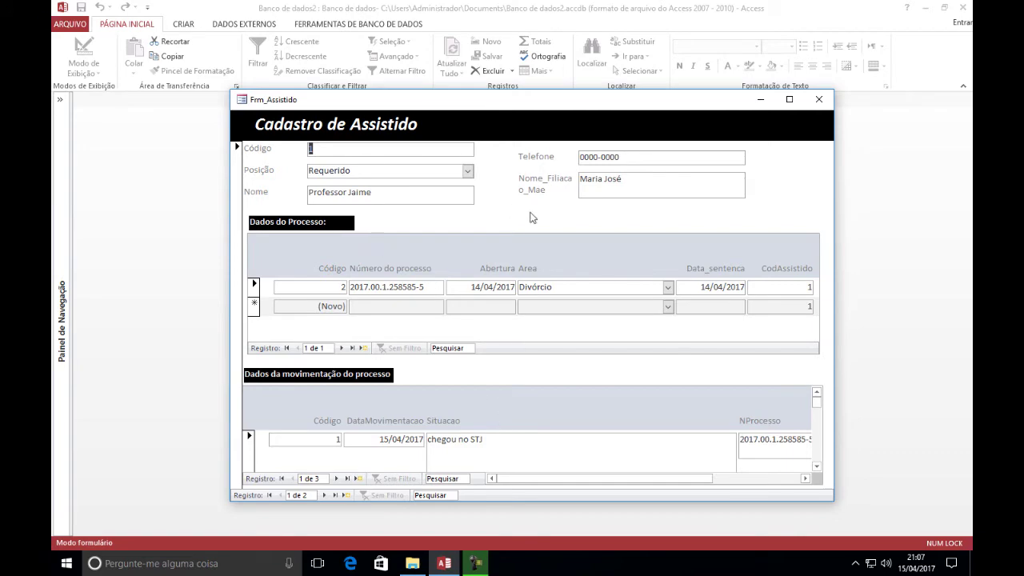
pyautogui.moveTo(632, 102); pyautogui.dragTo(619, 64)
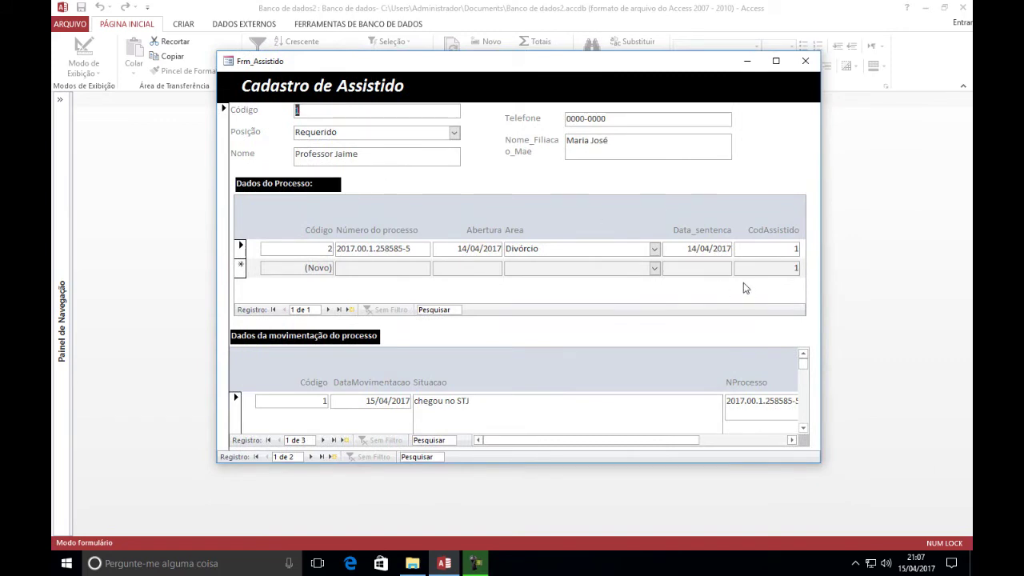
# - In Design view, set the form's Caixa de controle and Botão Fechar to Não and Botões Min Max to Nenhum
pyautogui.hotkey('ctrl', '.')
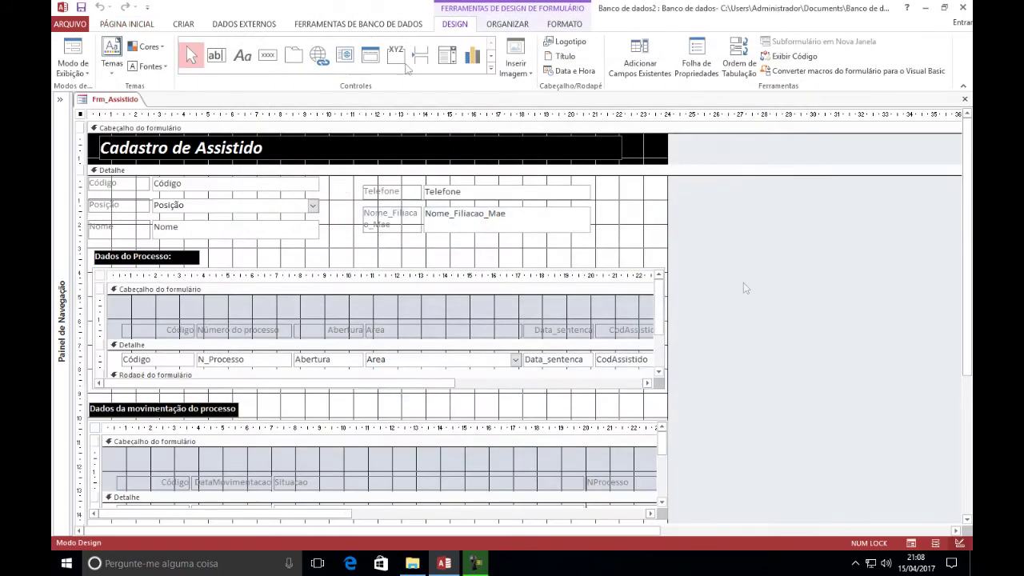
pyautogui.doubleClick(80, 116)
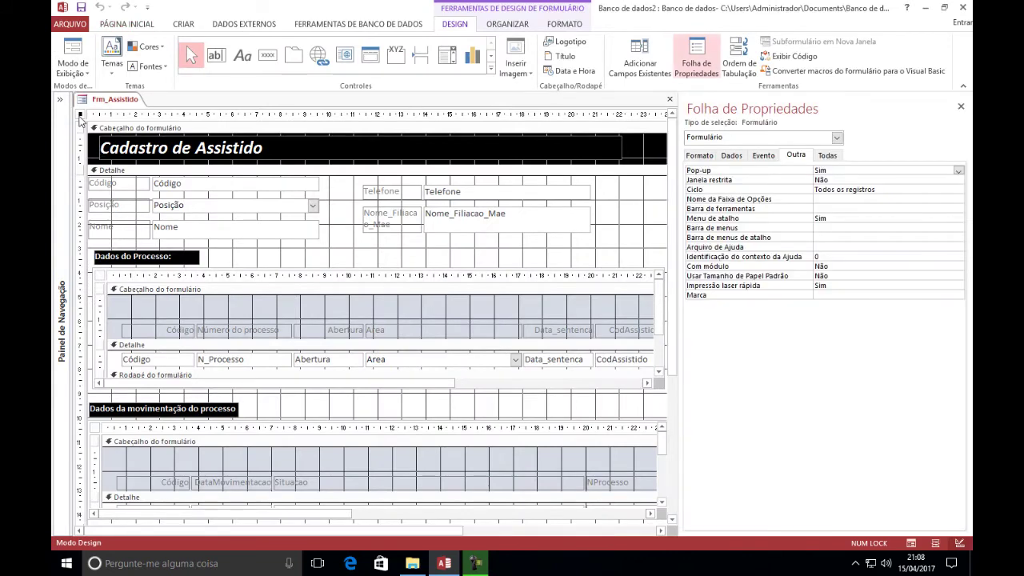
pyautogui.click(699, 155)
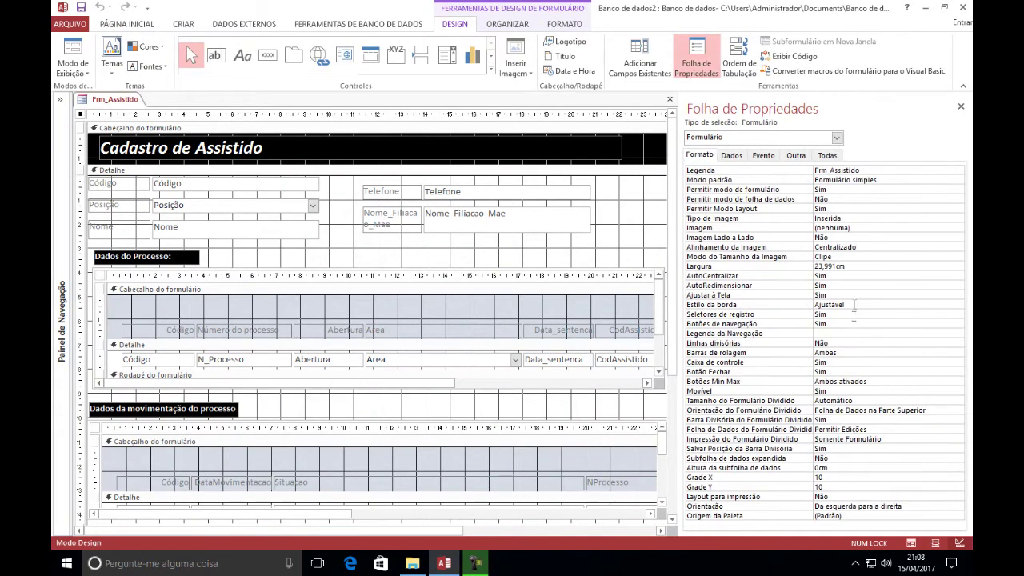
pyautogui.doubleClick(831, 362)
pyautogui.doubleClick(830, 371)
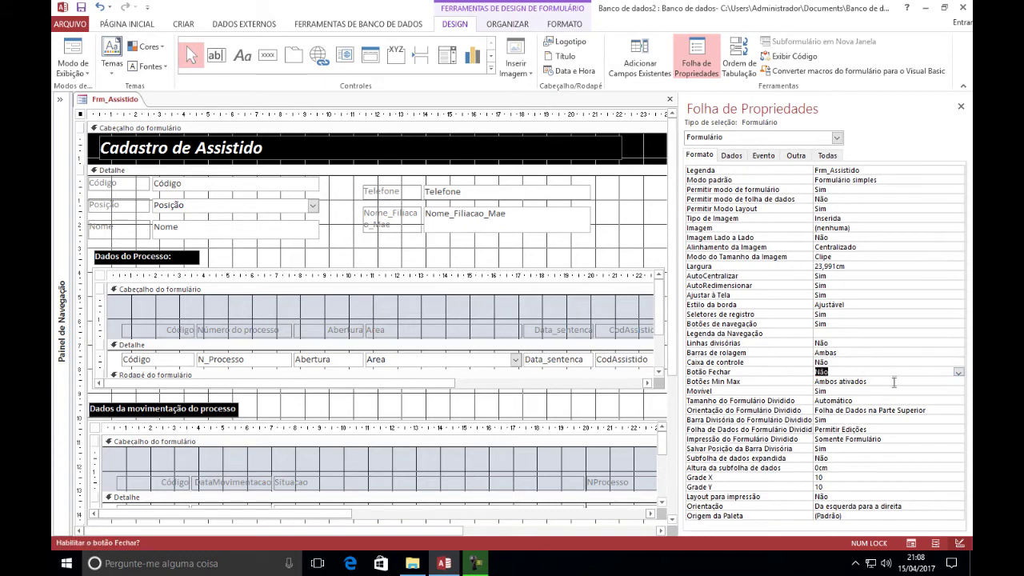
pyautogui.doubleClick(890, 381)
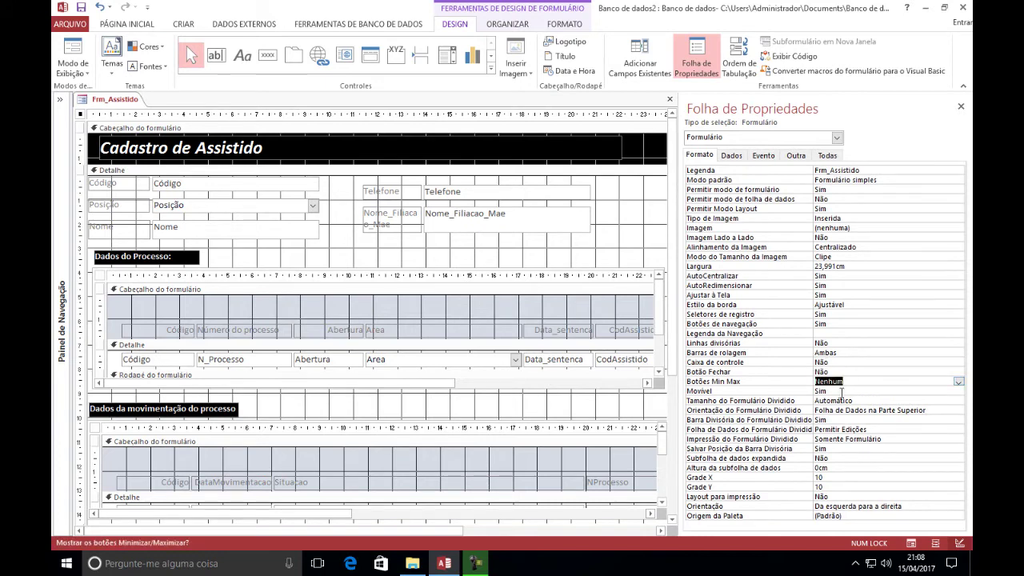
# - Set the form's border style to Diálogo and its record selectors and navigation buttons to Não, closing the property sheet
pyautogui.doubleClick(854, 305)
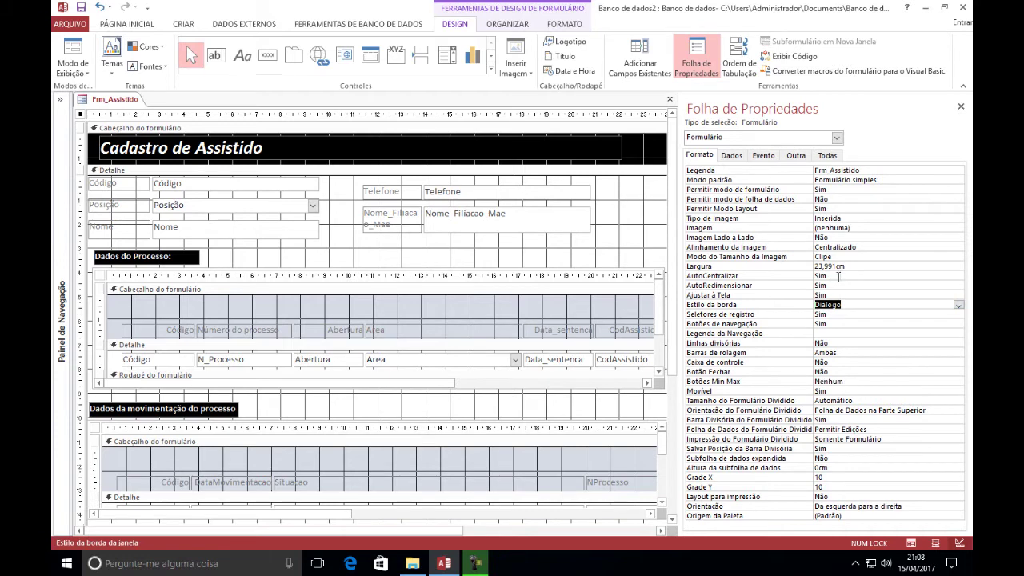
pyautogui.doubleClick(832, 314)
pyautogui.doubleClick(836, 324)
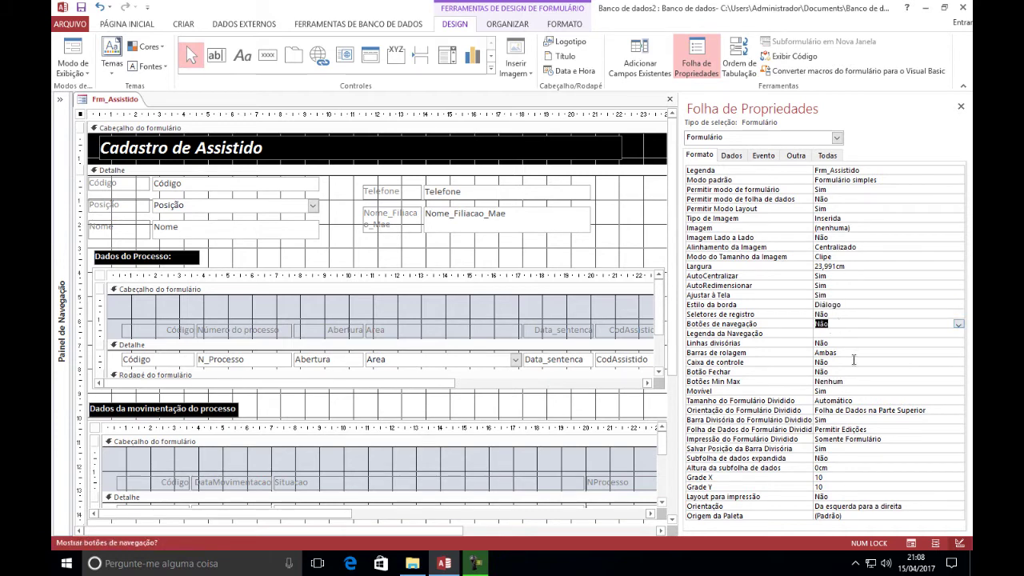
pyautogui.click(961, 107)
# - Display Frm_Assistido in Form view and move its pop-up window slightly upward to check the layout
pyautogui.press('F5')
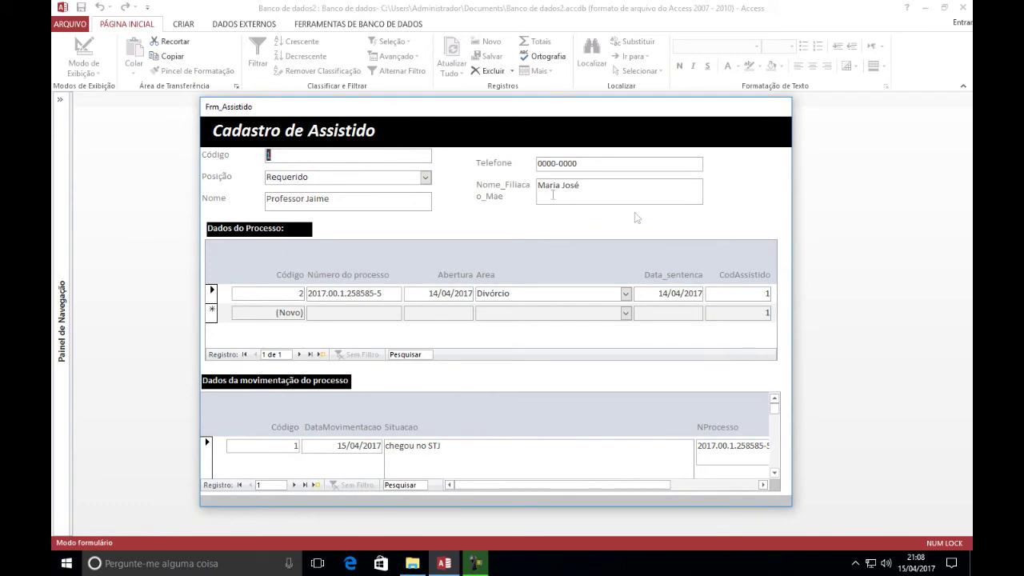
pyautogui.doubleClick(256, 26)
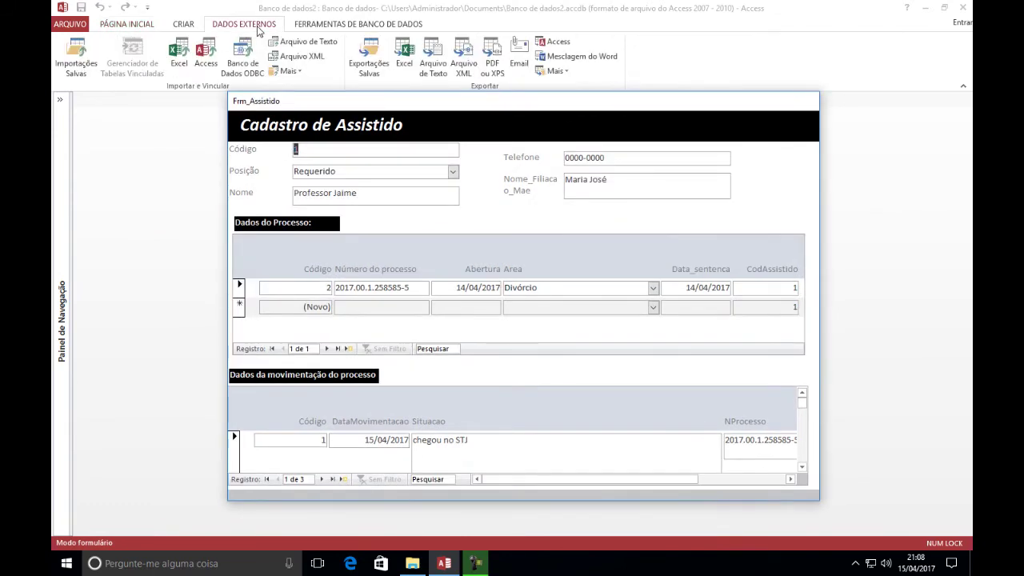
pyautogui.moveTo(520, 108); pyautogui.dragTo(530, 79)
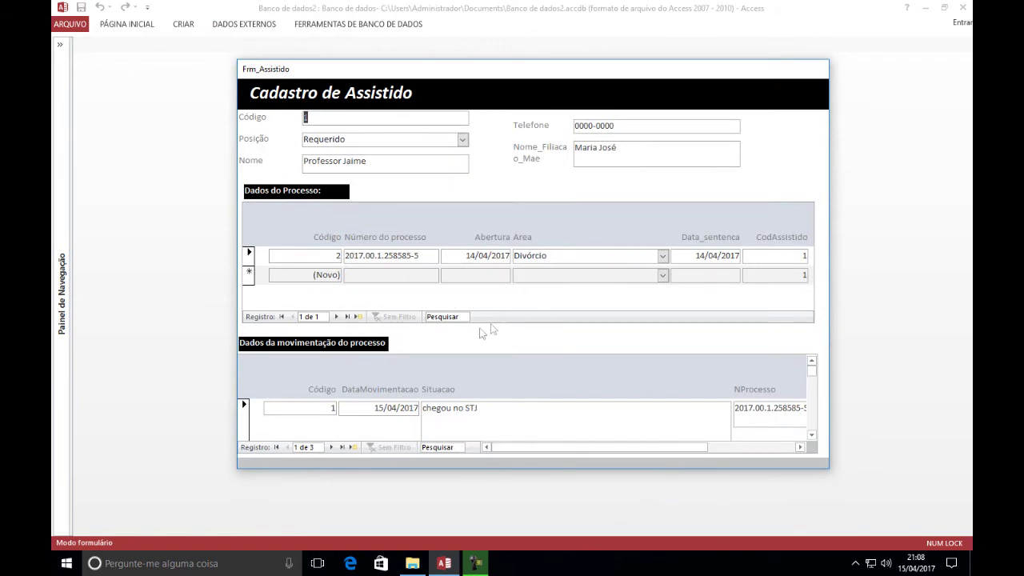
pyautogui.moveTo(563, 451); pyautogui.dragTo(526, 445)
pyautogui.moveTo(538, 78); pyautogui.dragTo(552, 67)
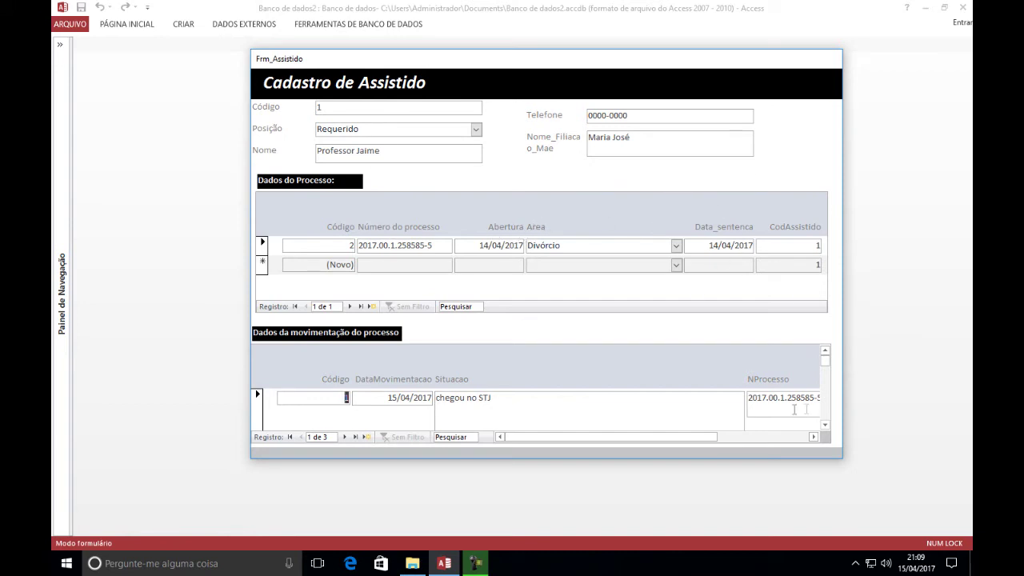
# - Return Frm_Assistido to Design view and close it, saving the design changes
pyautogui.hotkey('ctrl', '.')
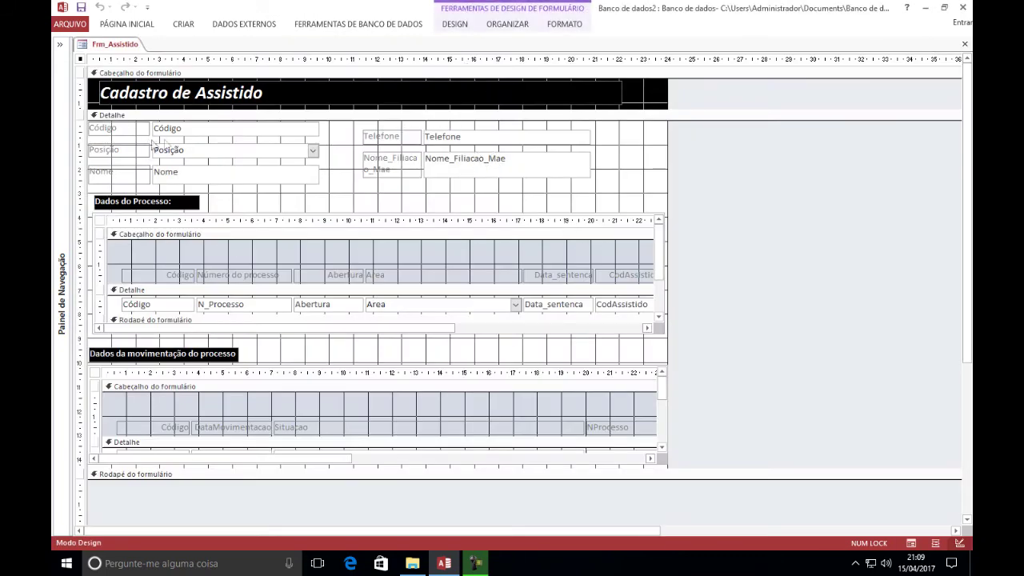
pyautogui.click(964, 44)
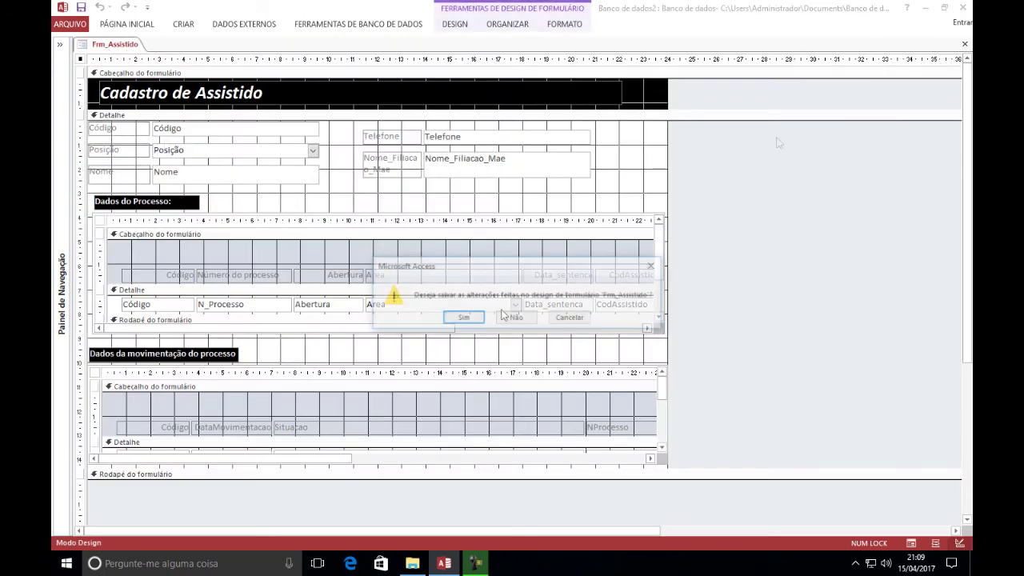
pyautogui.press('Return')
# - Expand the navigation pane and widen it so the full form names fit on one line
pyautogui.click(67, 374)
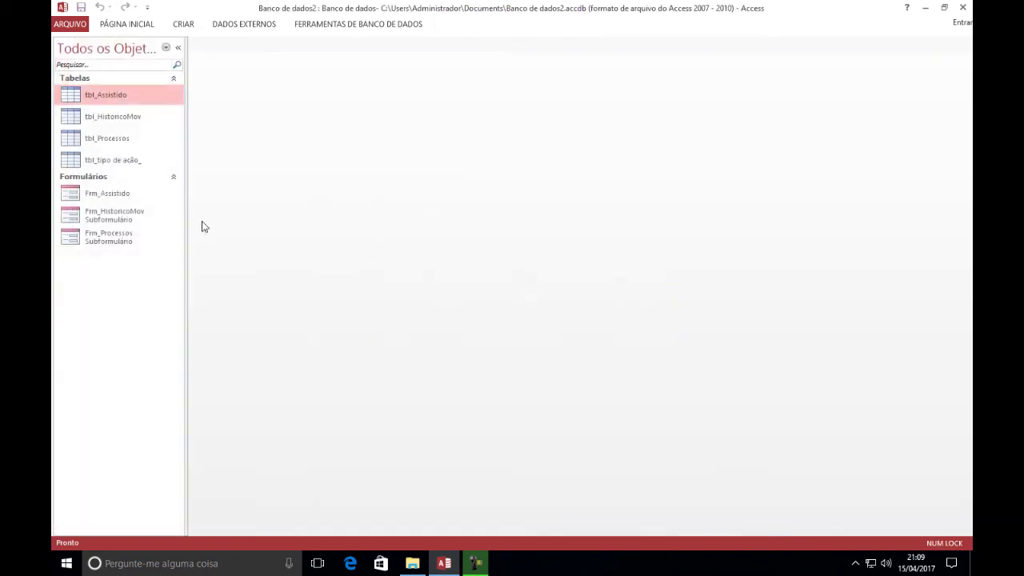
pyautogui.moveTo(187, 123); pyautogui.dragTo(203, 120)
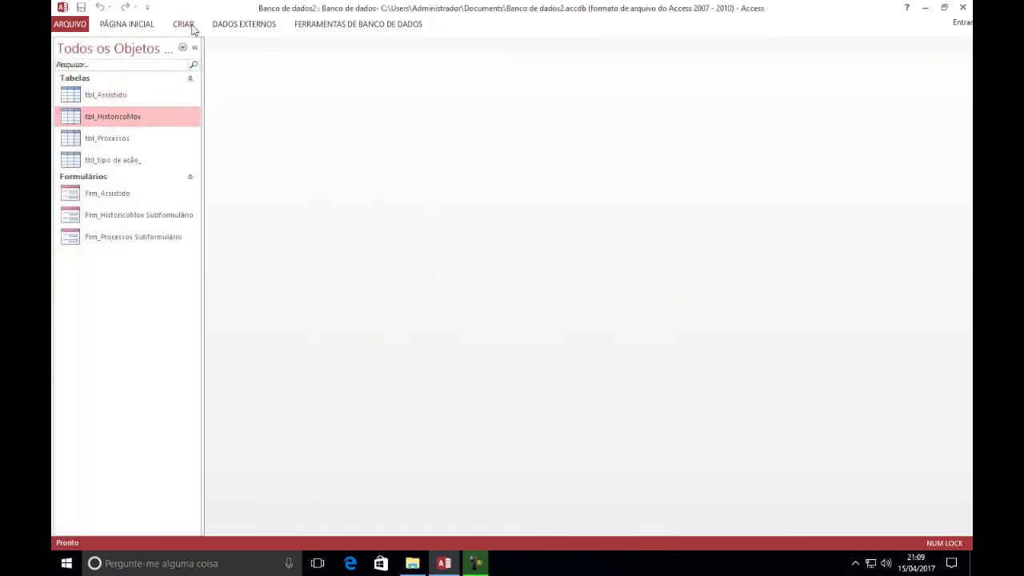
pyautogui.click(253, 29)
pyautogui.click(100, 249)
pyautogui.click(157, 273)
pyautogui.click(160, 291)
pyautogui.moveTo(202, 258); pyautogui.dragTo(236, 258)
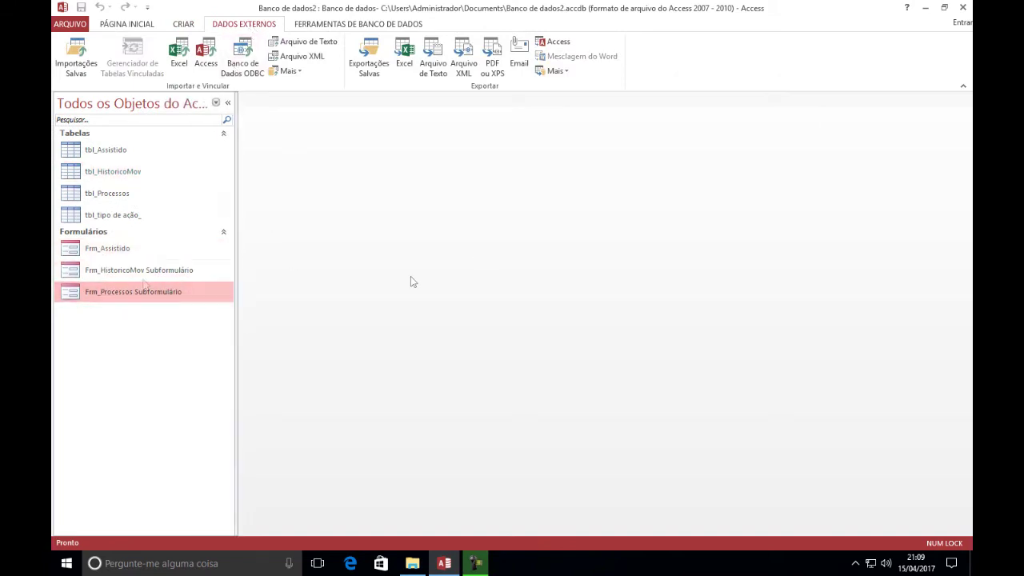
# - Open Frm_Processos Subformulário in Design view
pyautogui.click(154, 276)
pyautogui.click(108, 289)
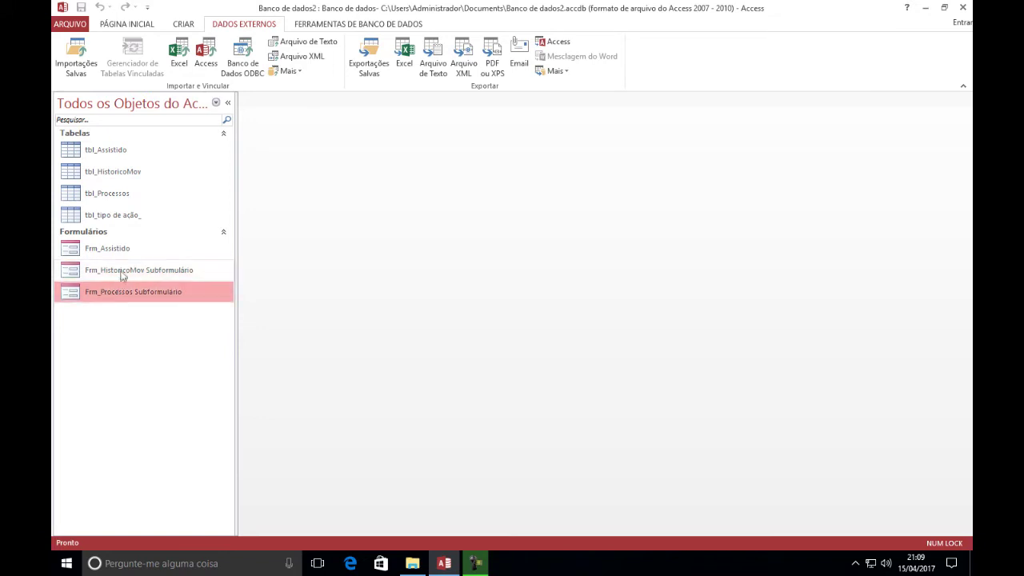
pyautogui.click(124, 276)
pyautogui.click(124, 293)
pyautogui.rightClick(128, 294)
pyautogui.click(165, 329)
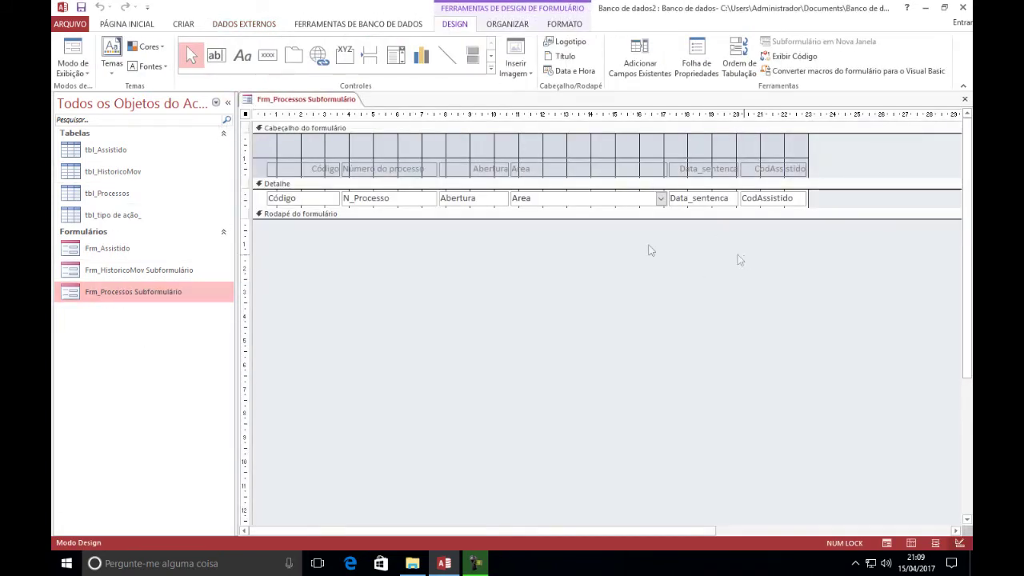
# - Move all header labels to the upper-left corner of the form header and give them a black fill with white text
pyautogui.click(244, 169)
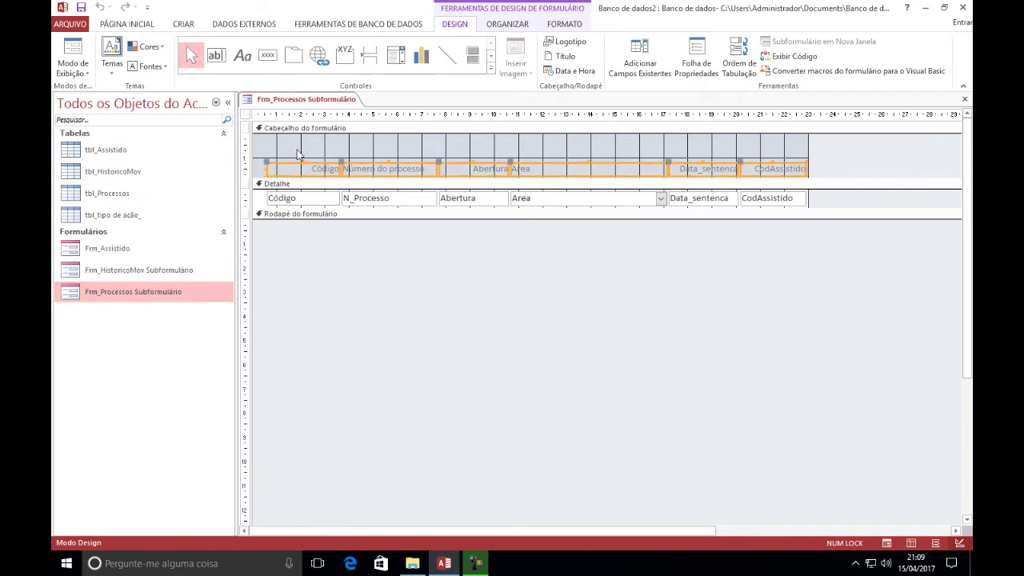
pyautogui.moveTo(280, 166); pyautogui.dragTo(260, 136)
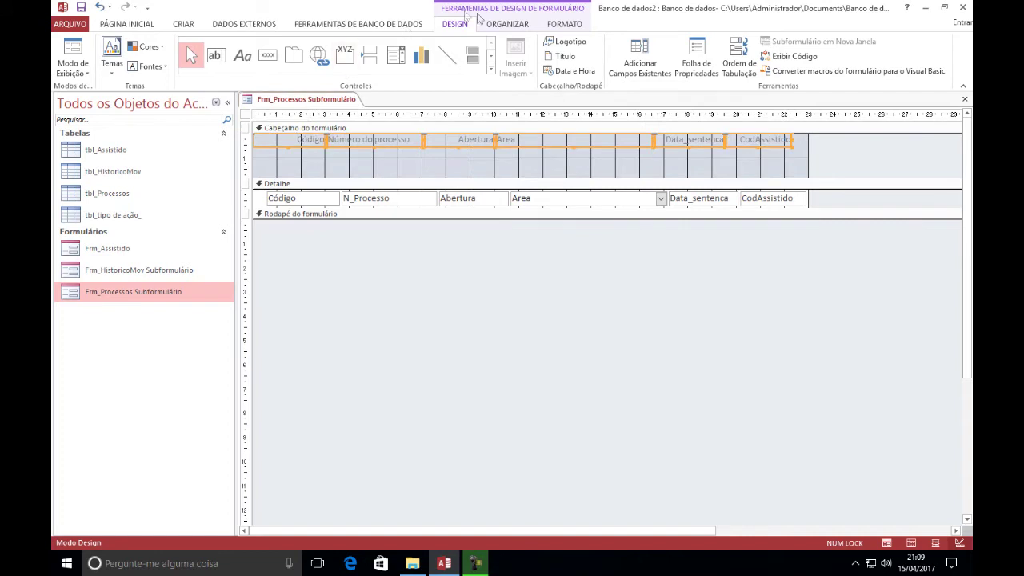
pyautogui.click(565, 23)
pyautogui.click(213, 67)
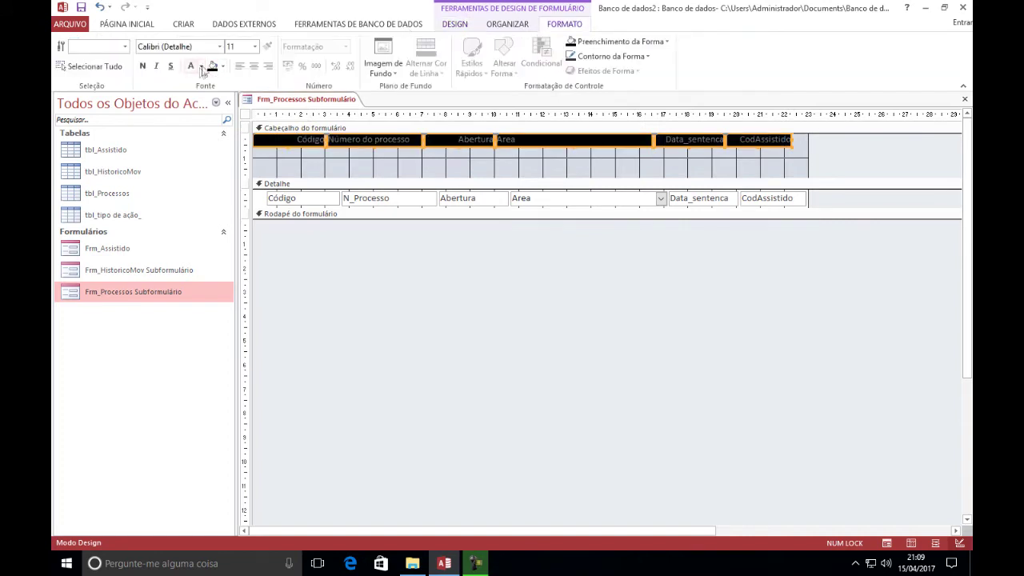
pyautogui.click(192, 67)
pyautogui.click(732, 269)
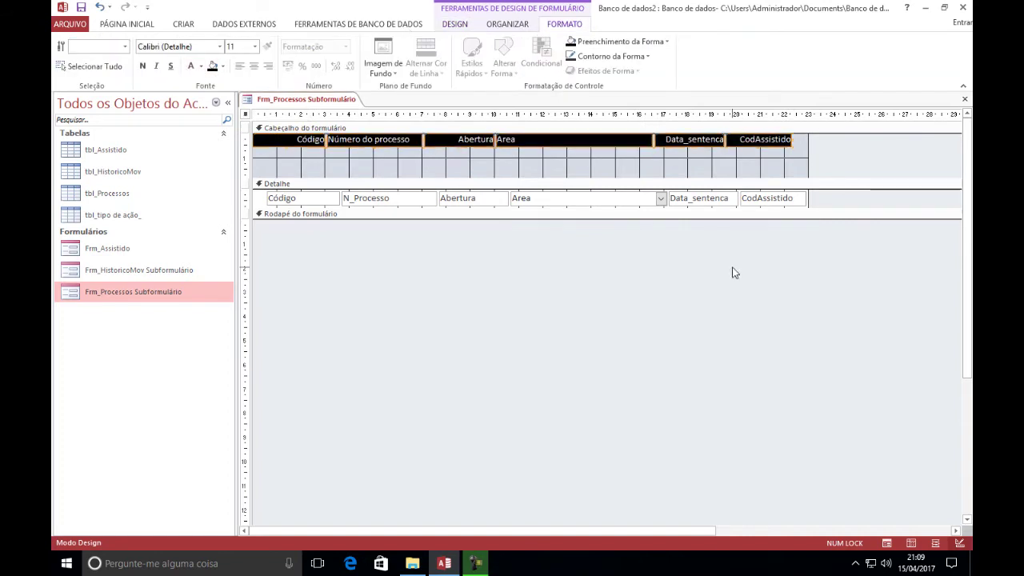
# - Shorten the form header and Detail sections to end just below their labels and fields
pyautogui.click(567, 169)
pyautogui.click(560, 142)
pyautogui.moveTo(560, 142); pyautogui.dragTo(560, 145)
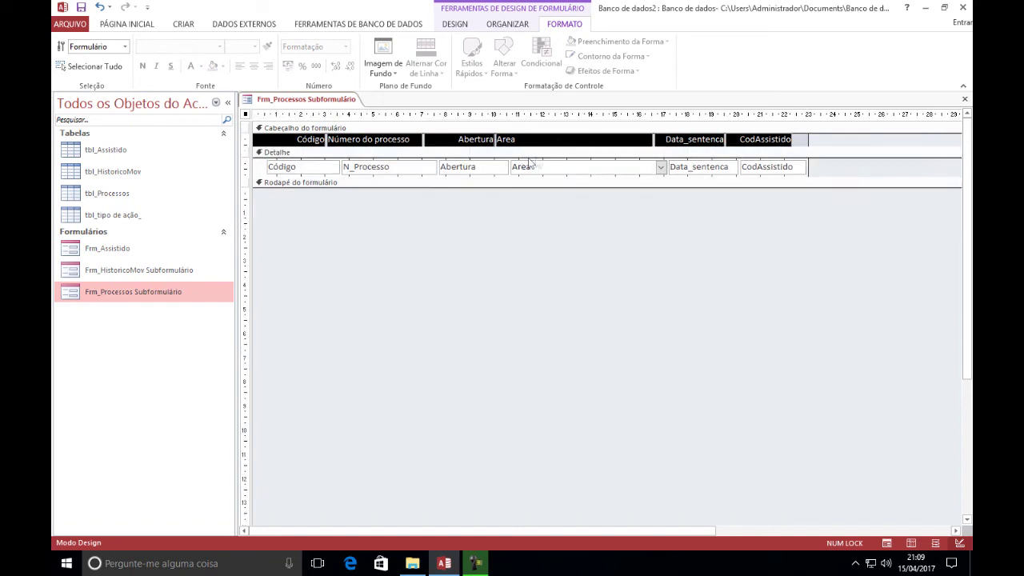
pyautogui.click(536, 176)
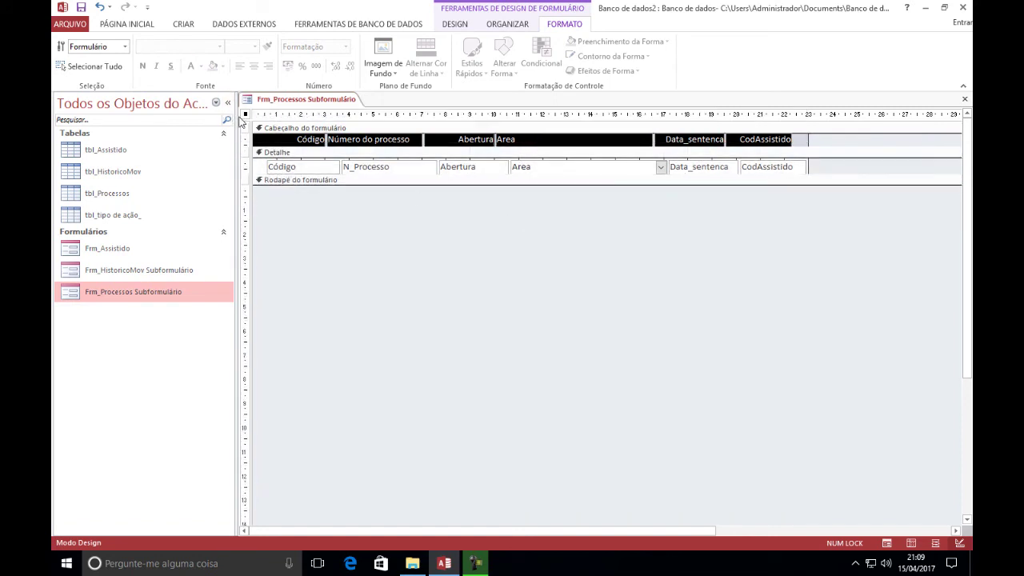
# - Display Frm_Processos Subformulário in Form view to check the restyled header above its records
pyautogui.doubleClick(244, 116)
pyautogui.click(961, 106)
pyautogui.rightClick(292, 104)
pyautogui.click(483, 207)
pyautogui.rightClick(325, 100)
pyautogui.click(356, 152)
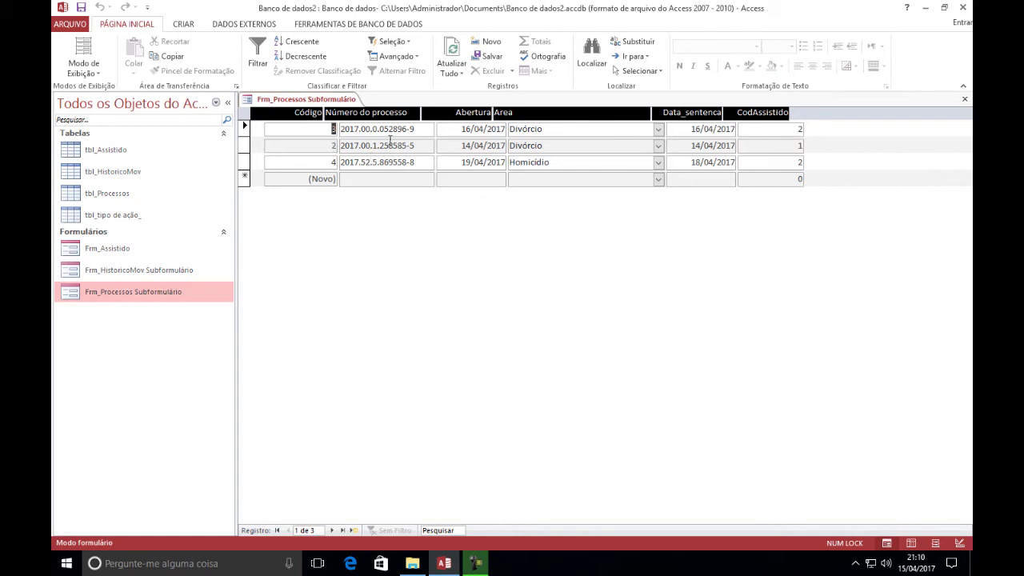
# - Return the process subform to Design view and review its format properties
pyautogui.rightClick(413, 242)
pyautogui.click(448, 280)
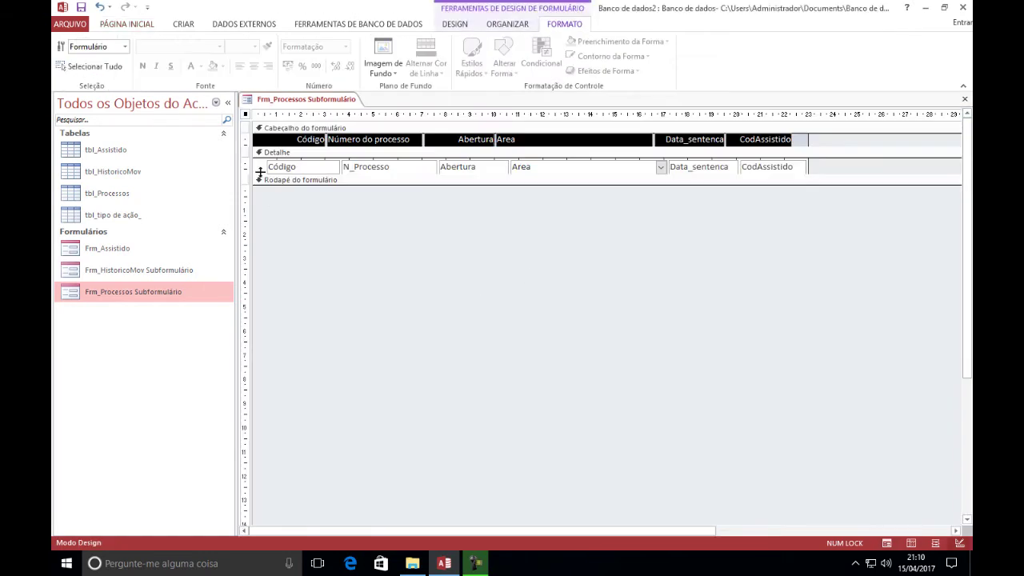
pyautogui.doubleClick(246, 116)
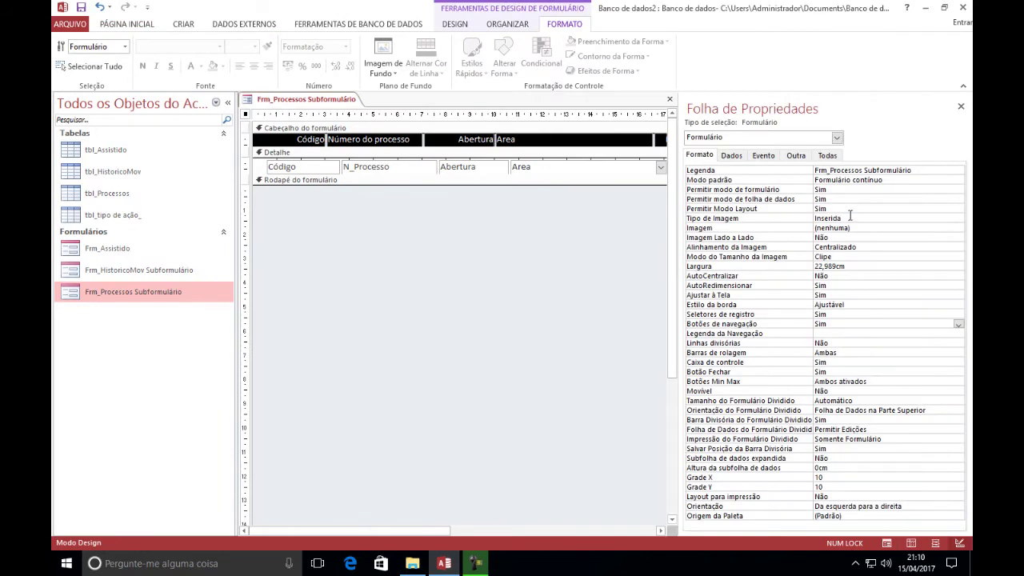
pyautogui.click(961, 106)
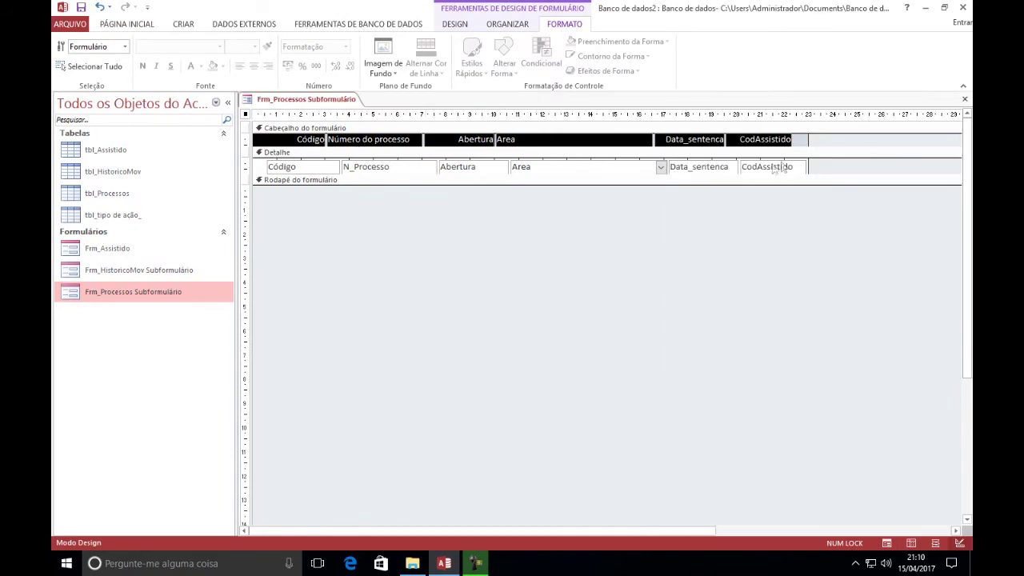
# - Close Frm_Processos Subformulário with its changes saved and open Frm_HistoricoMov Subformulário in Design view
pyautogui.click(965, 99)
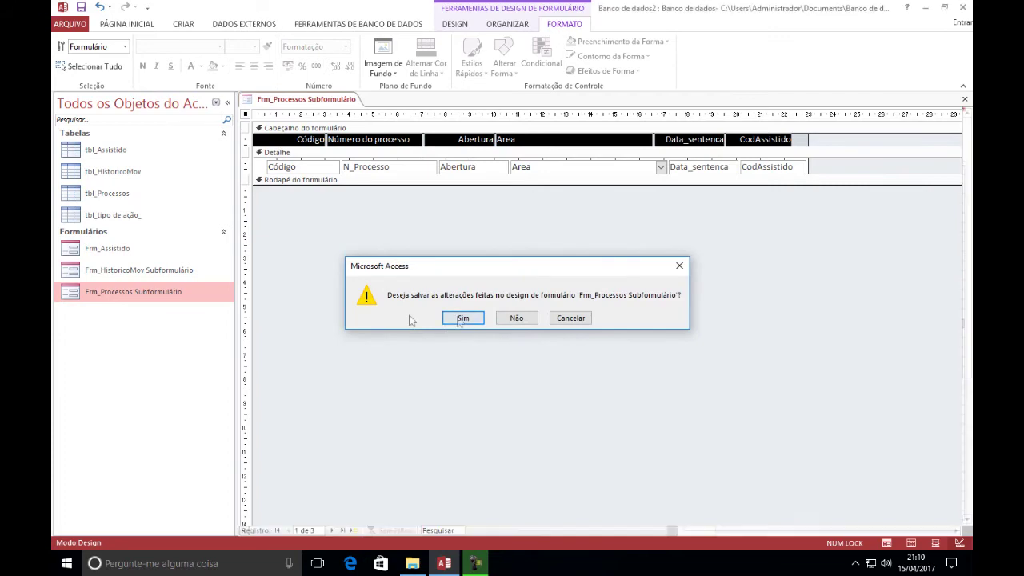
pyautogui.click(453, 318)
pyautogui.click(161, 276)
pyautogui.rightClick(164, 272)
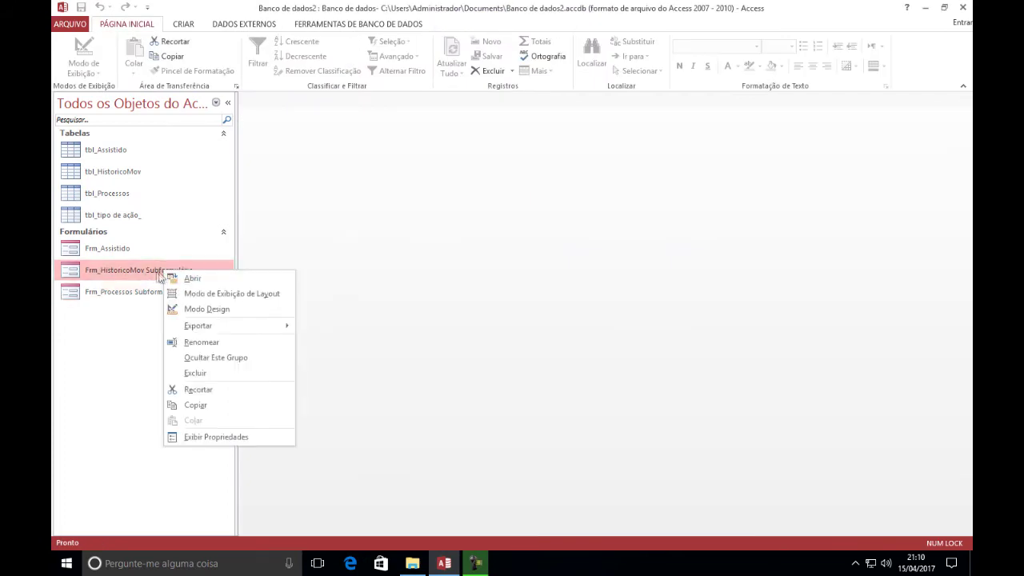
pyautogui.click(207, 309)
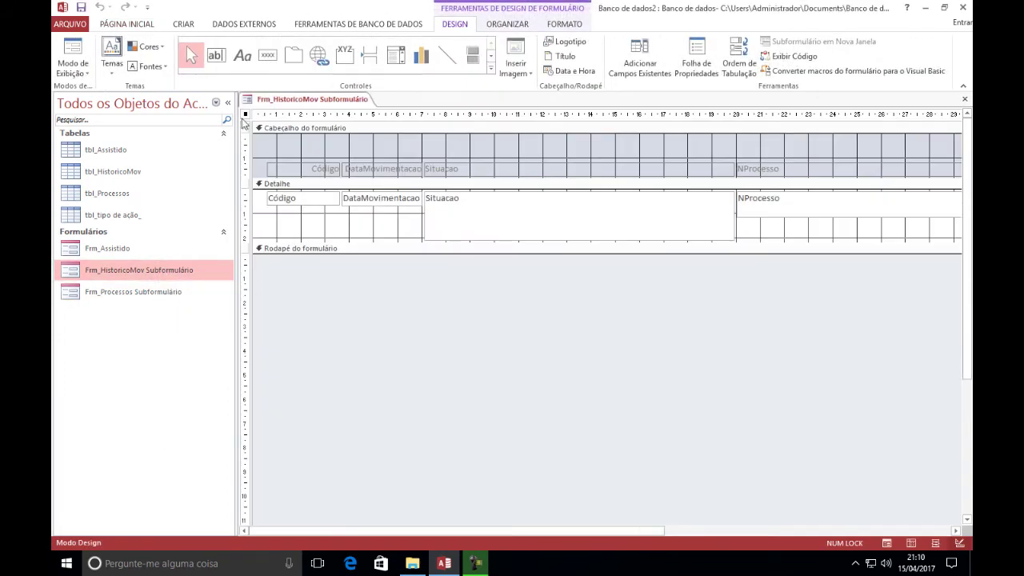
# - Collapse the navigation pane and briefly review the format properties of Frm_HistoricoMov Subformulário
pyautogui.click(228, 103)
pyautogui.doubleClick(80, 116)
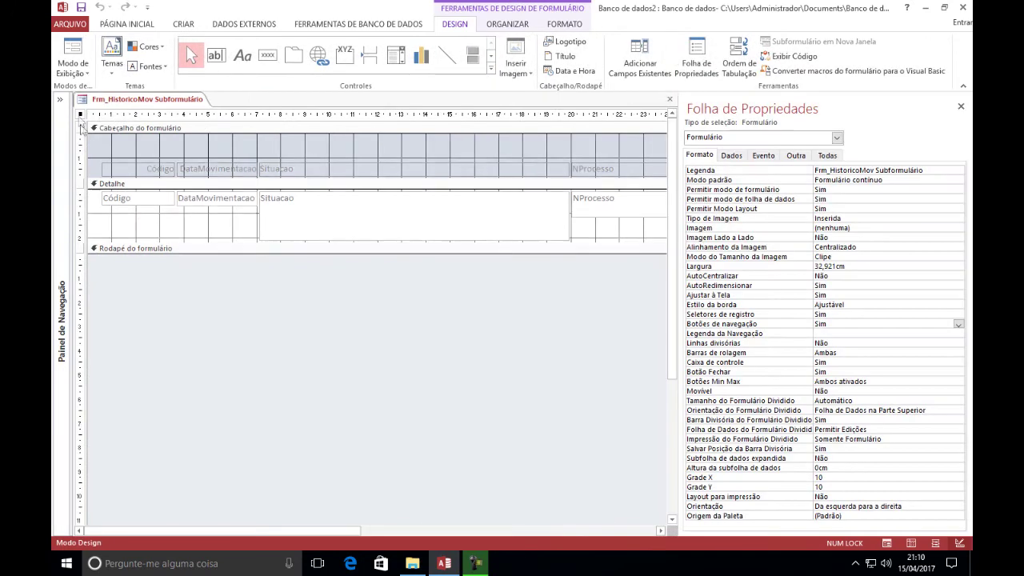
pyautogui.click(964, 100)
# - Move all header labels of the movement-history subform together to the upper-left corner of the form header
pyautogui.moveTo(898, 153); pyautogui.dragTo(53, 182)
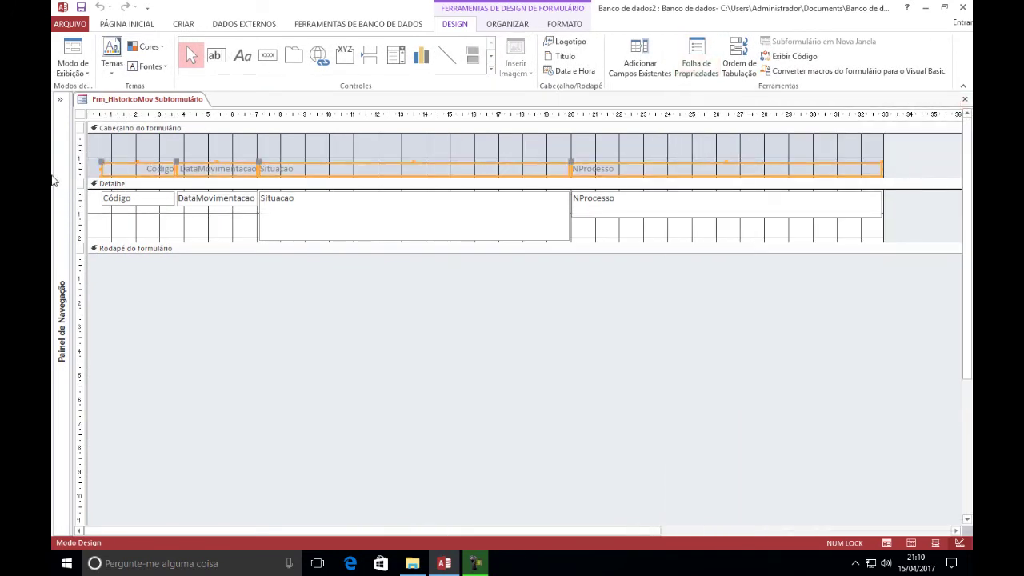
pyautogui.press('Up')
pyautogui.press('Up')
pyautogui.press('Up')
pyautogui.press('Up')
pyautogui.press('Up')
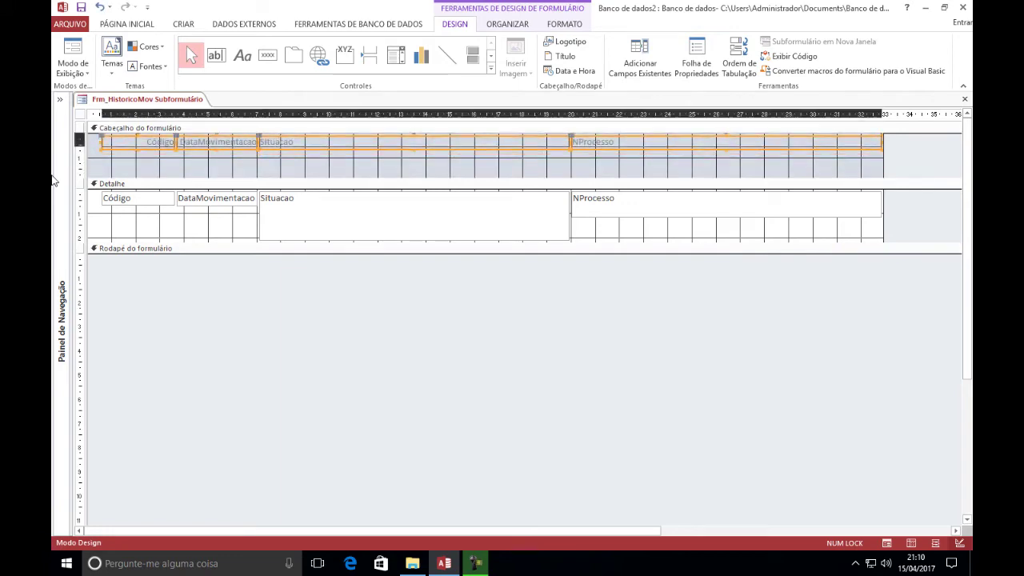
pyautogui.press('Left')
pyautogui.press('Left')
pyautogui.press('Left')
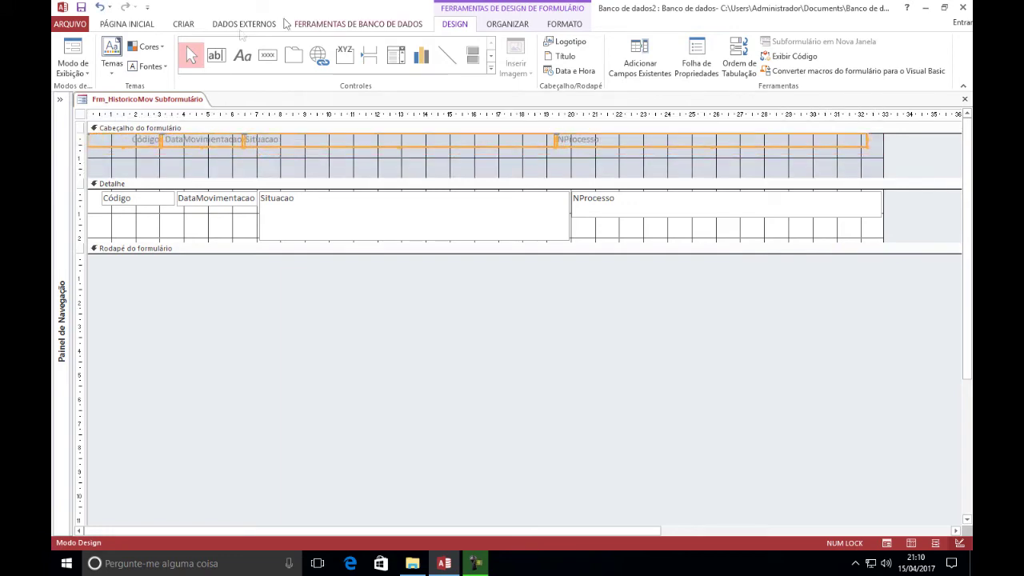
# - Give the movement-history header labels a black fill with bold white text, and shrink the form header section to their height
pyautogui.click(564, 24)
pyautogui.click(212, 67)
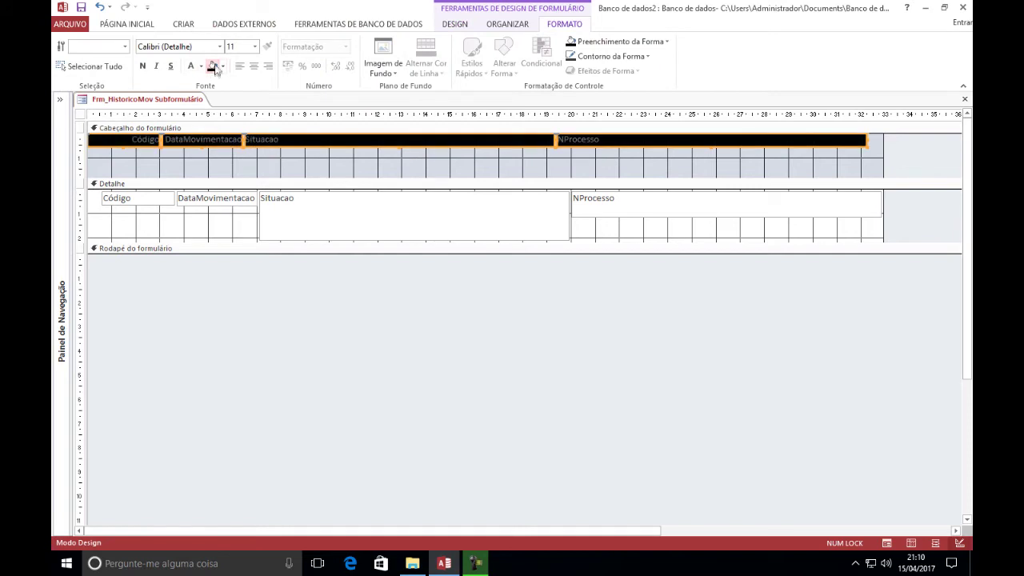
pyautogui.click(190, 67)
pyautogui.click(142, 67)
pyautogui.moveTo(346, 185); pyautogui.dragTo(350, 152)
pyautogui.click(579, 250)
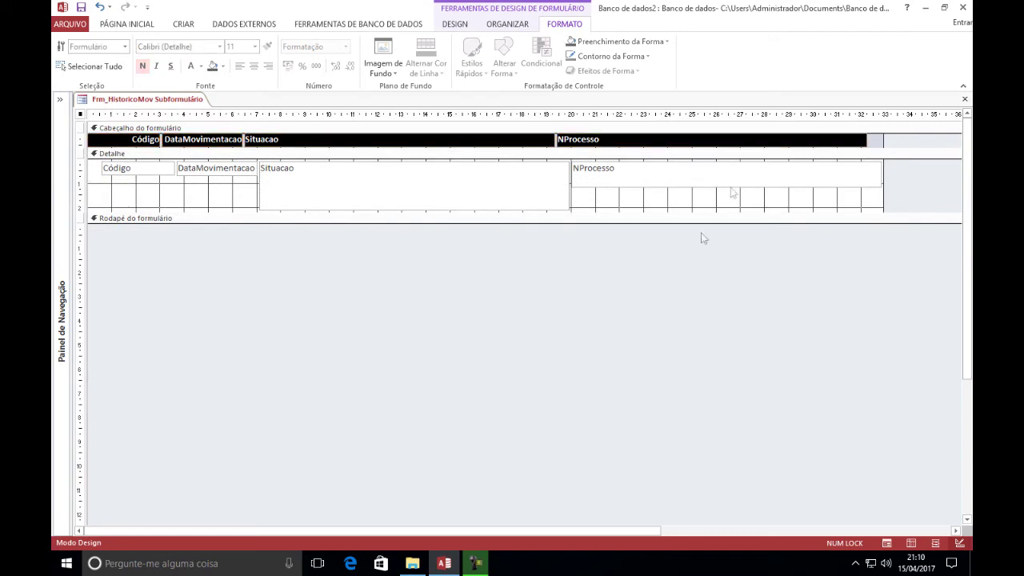
# - Tighten the detail section slightly and reduce the height of the Situacao text box to about two lines
pyautogui.moveTo(238, 220); pyautogui.dragTo(239, 215)
pyautogui.click(382, 197)
pyautogui.hotkey('shift', 'Up')
pyautogui.hotkey('shift', 'Up')
pyautogui.hotkey('shift', 'Up')
pyautogui.hotkey('shift', 'Up')
pyautogui.hotkey('shift', 'Up')
pyautogui.hotkey('shift', 'Up')
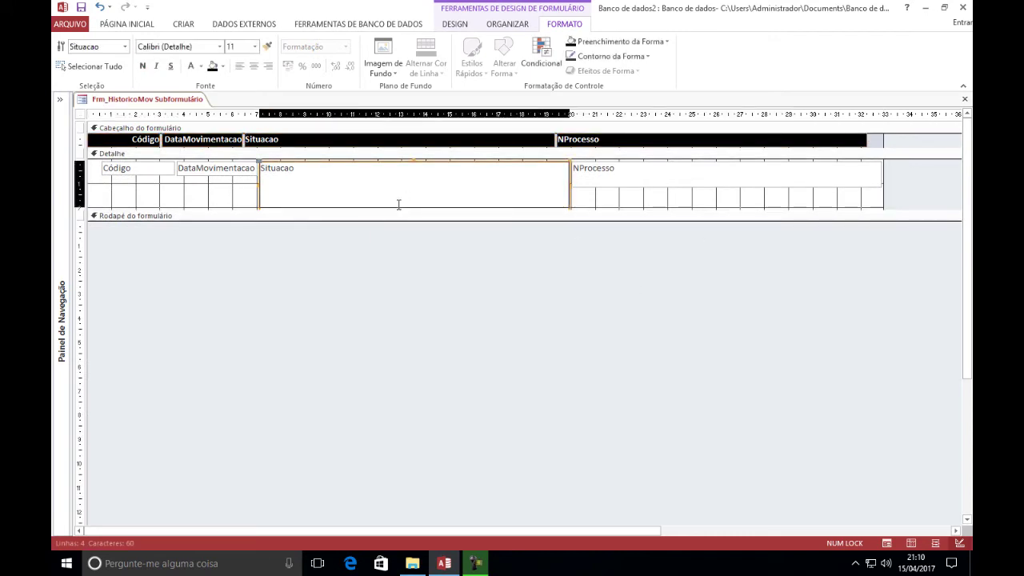
pyautogui.hotkey('shift', 'Down')
pyautogui.hotkey('shift', 'Down')
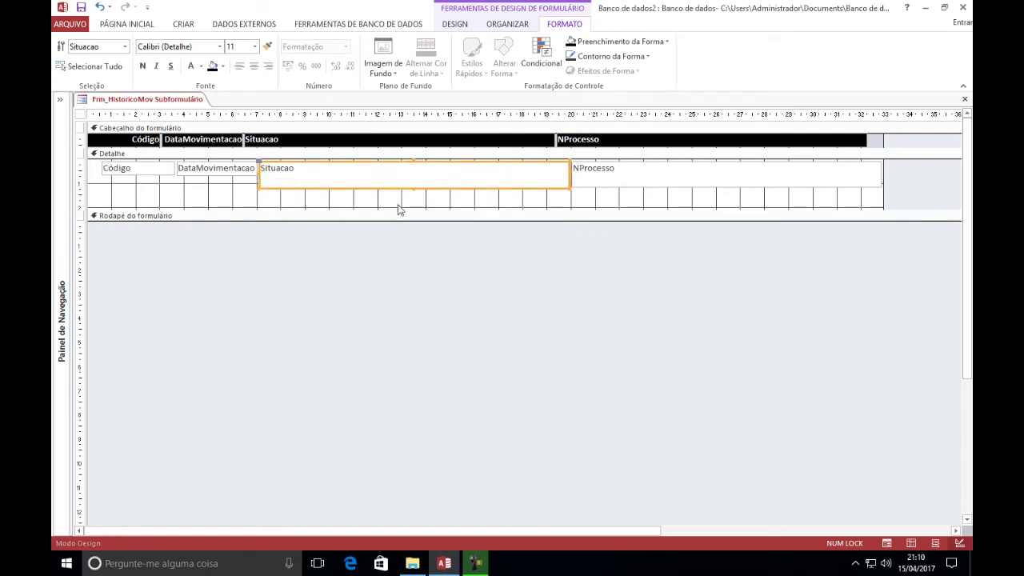
# - Reduce the NProcesso text box to a single line and shrink the detail section to fit the Situacao box
pyautogui.click(708, 171)
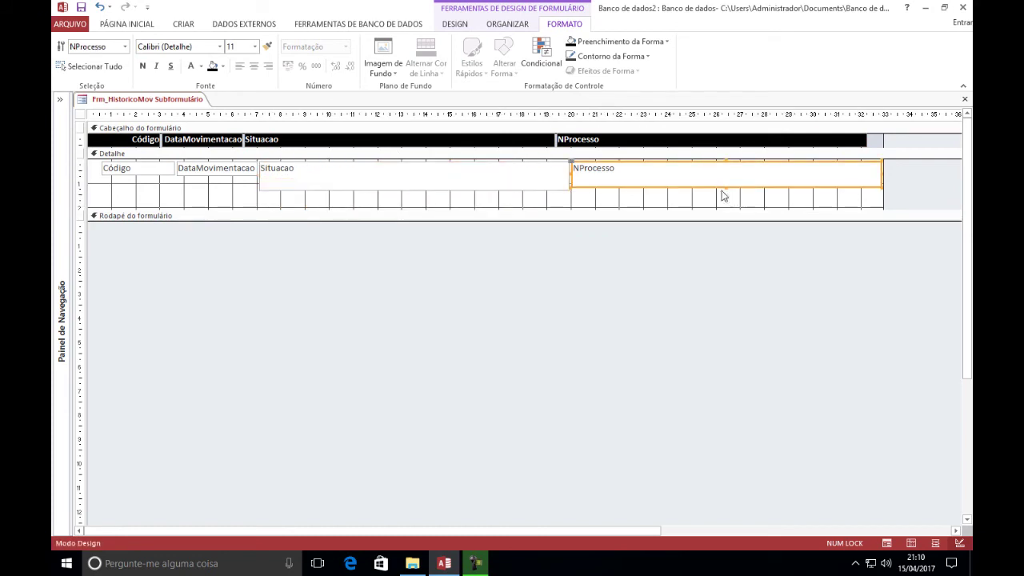
pyautogui.moveTo(724, 187); pyautogui.dragTo(722, 172)
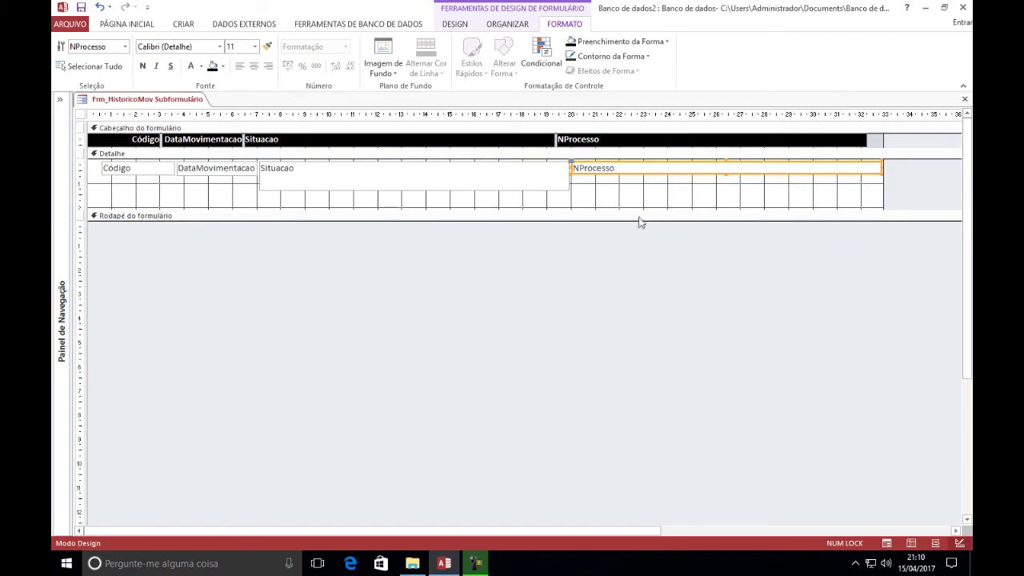
pyautogui.moveTo(640, 211); pyautogui.dragTo(642, 193)
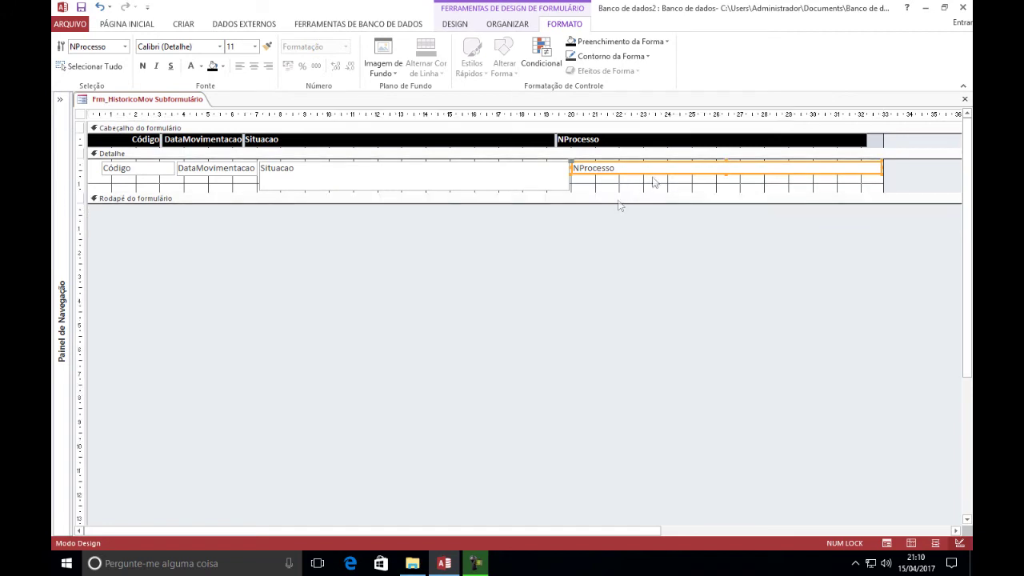
# - Close the movement-history subform with its changes saved and open Frm_Assistido in Design view
pyautogui.click(964, 98)
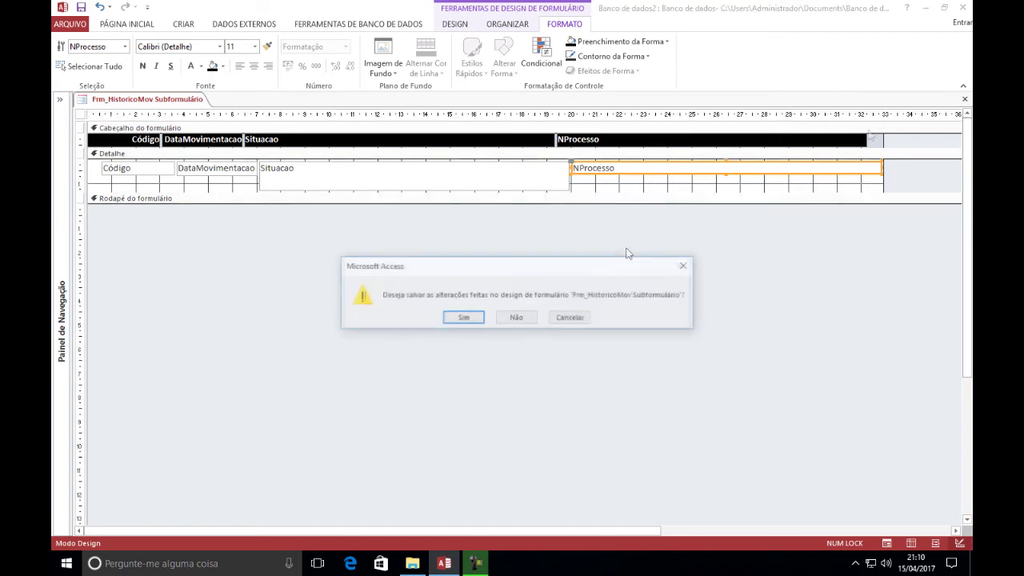
pyautogui.click(463, 318)
pyautogui.click(60, 276)
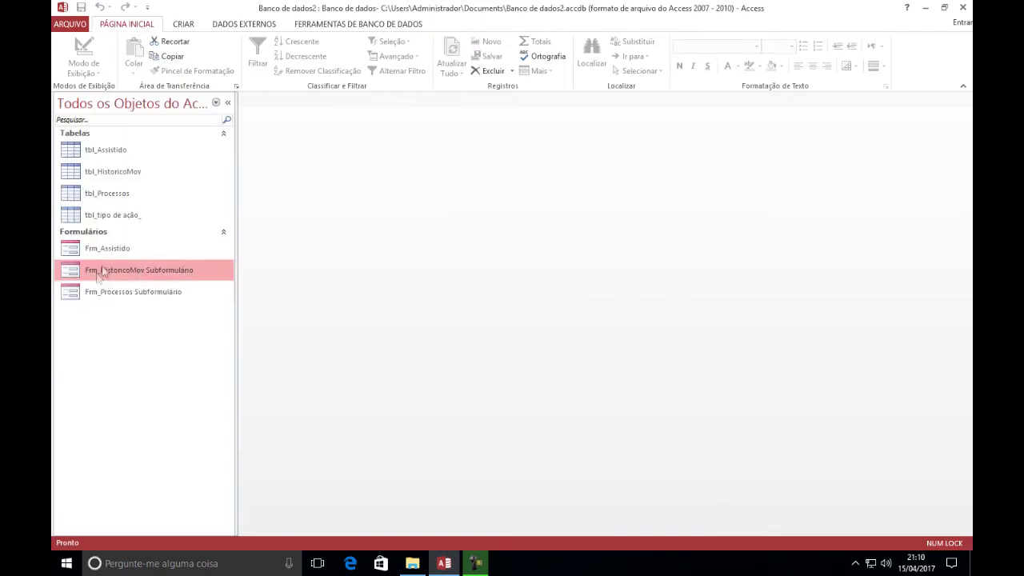
pyautogui.rightClick(102, 258)
pyautogui.click(192, 291)
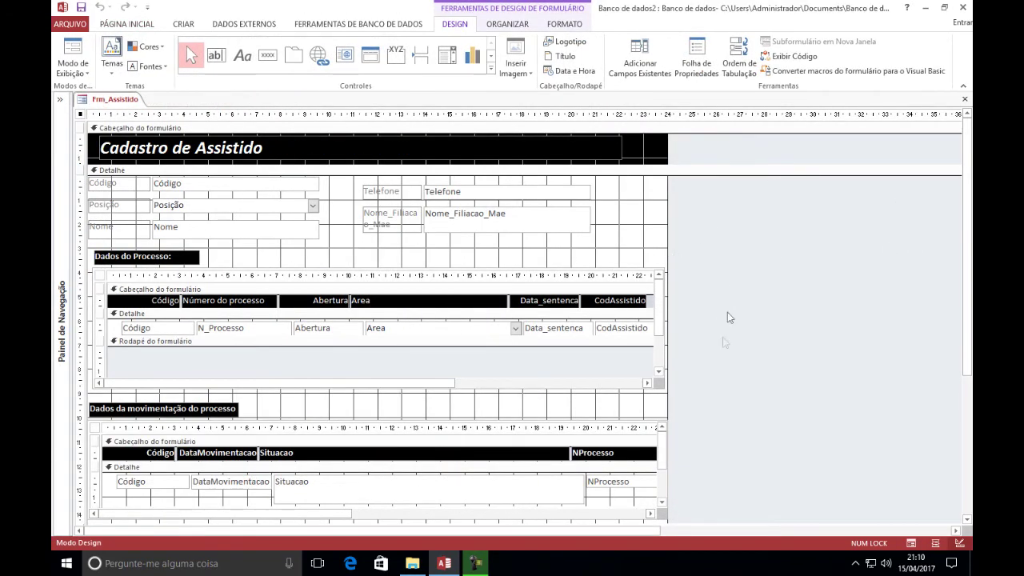
# - Widen both subforms and the "Dados da movimentação do processo" label together, extending the form to about 26 cm
pyautogui.scroll(-2, 712, 296)
pyautogui.moveTo(705, 242); pyautogui.dragTo(97, 458)
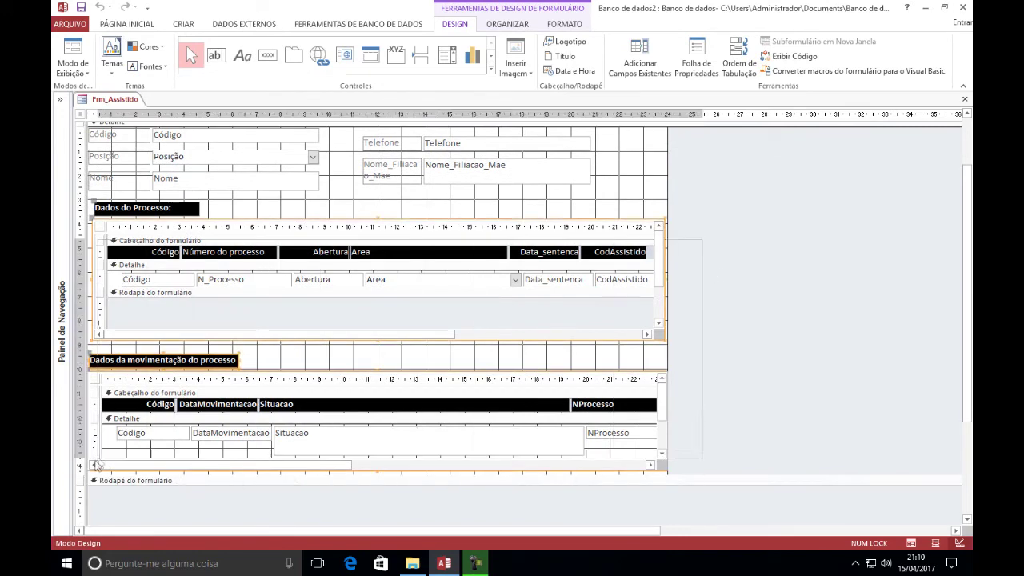
pyautogui.hotkey('shift', 'Right')
pyautogui.hotkey('shift', 'Right')
pyautogui.hotkey('shift', 'Right')
pyautogui.hotkey('shift', 'Right')
pyautogui.hotkey('shift', 'Right')
pyautogui.hotkey('shift', 'Right')
pyautogui.hotkey('shift', 'Right')
pyautogui.hotkey('shift', 'Right')
pyautogui.hotkey('shift', 'Right')
pyautogui.hotkey('shift', 'Right')
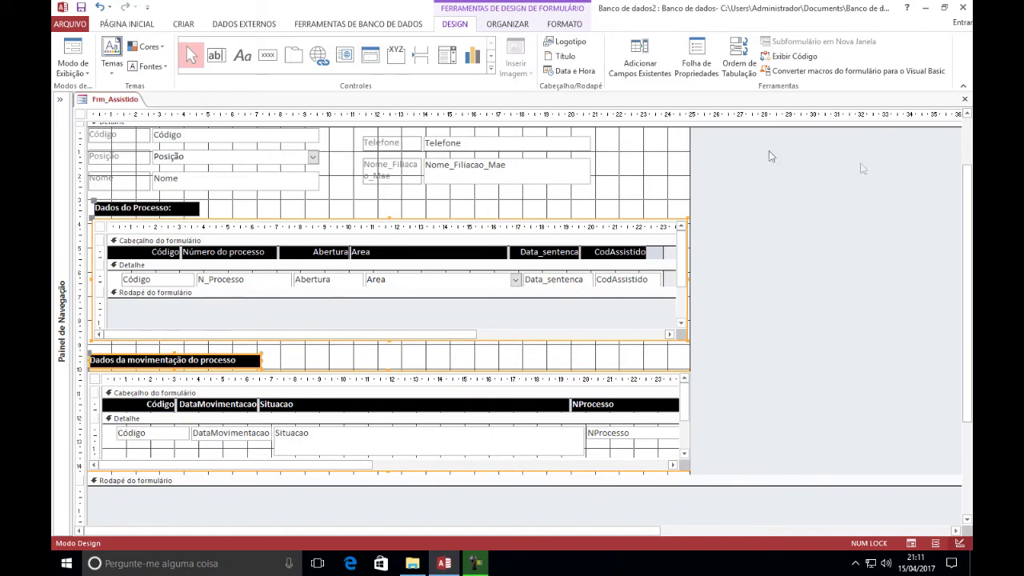
pyautogui.hotkey('shift', 'Right')
pyautogui.hotkey('shift', 'Right')
pyautogui.hotkey('shift', 'Right')
pyautogui.hotkey('shift', 'Right')
pyautogui.hotkey('shift', 'Right')
pyautogui.hotkey('shift', 'Right')
pyautogui.hotkey('shift', 'Right')
pyautogui.hotkey('shift', 'Right')
pyautogui.hotkey('shift', 'Right')
pyautogui.hotkey('shift', 'Right')
pyautogui.hotkey('shift', 'Right')
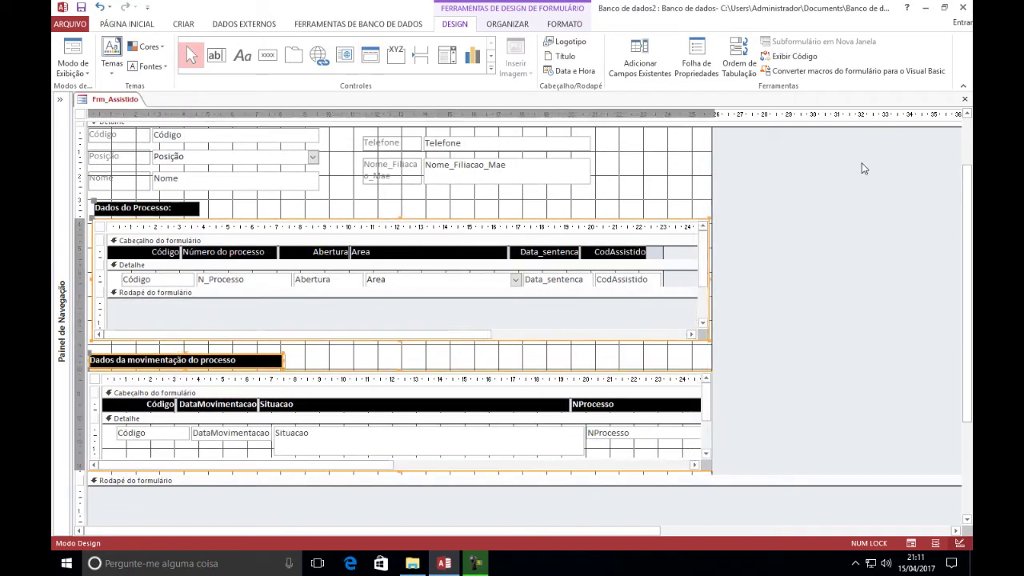
pyautogui.click(830, 293)
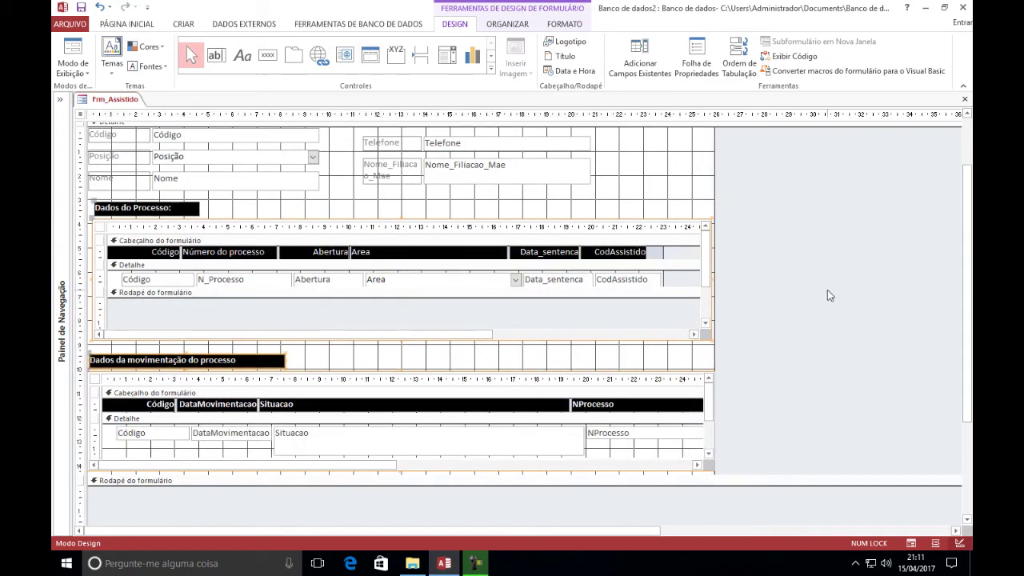
# - Display Frm_Assistido in Form view, reposition its window, and look through the movement-history records of the first assistido
pyautogui.click(70, 53)
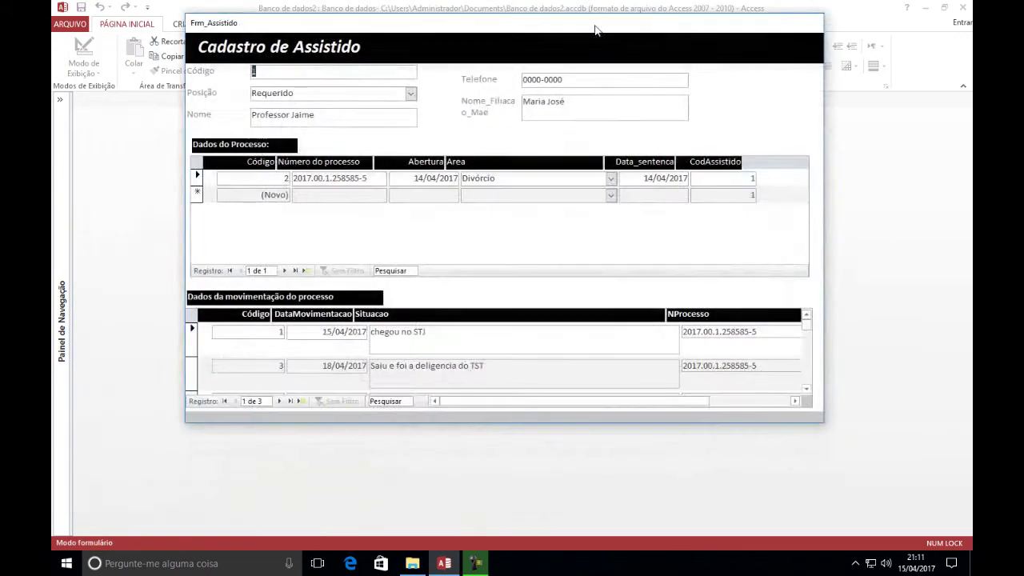
pyautogui.moveTo(595, 29); pyautogui.dragTo(576, 42)
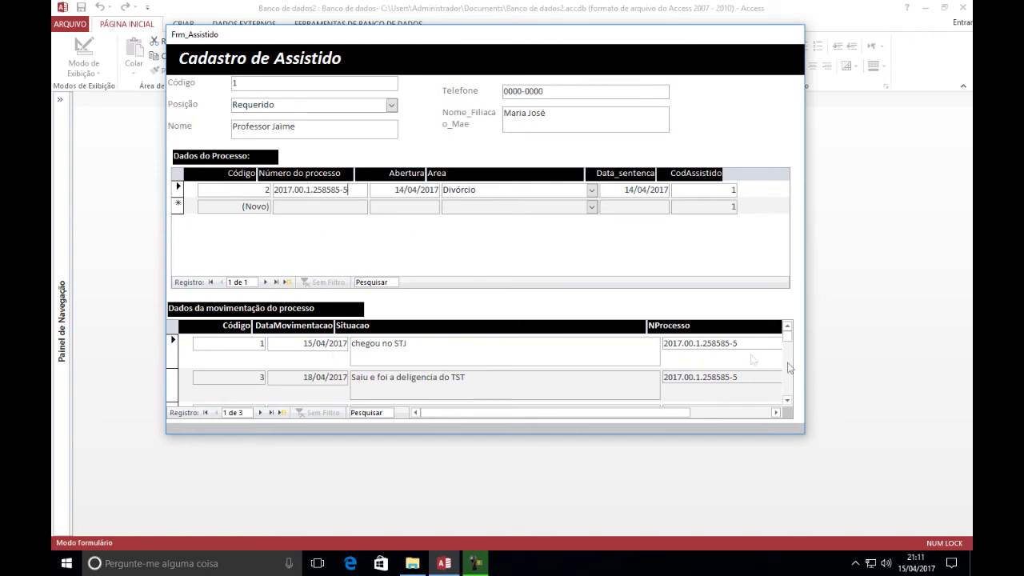
pyautogui.click(787, 402)
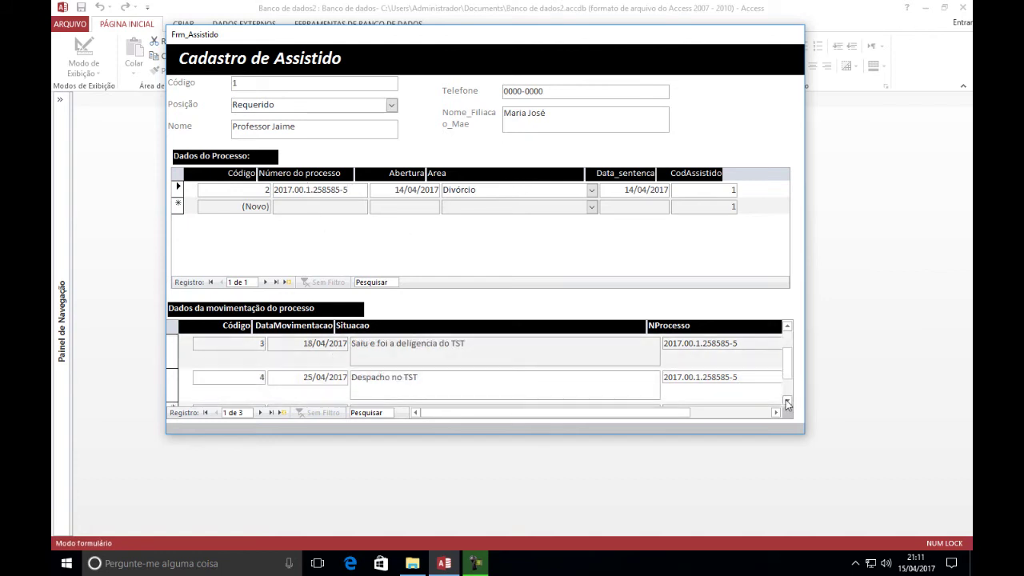
pyautogui.click(787, 403)
pyautogui.scroll(3, 787, 368)
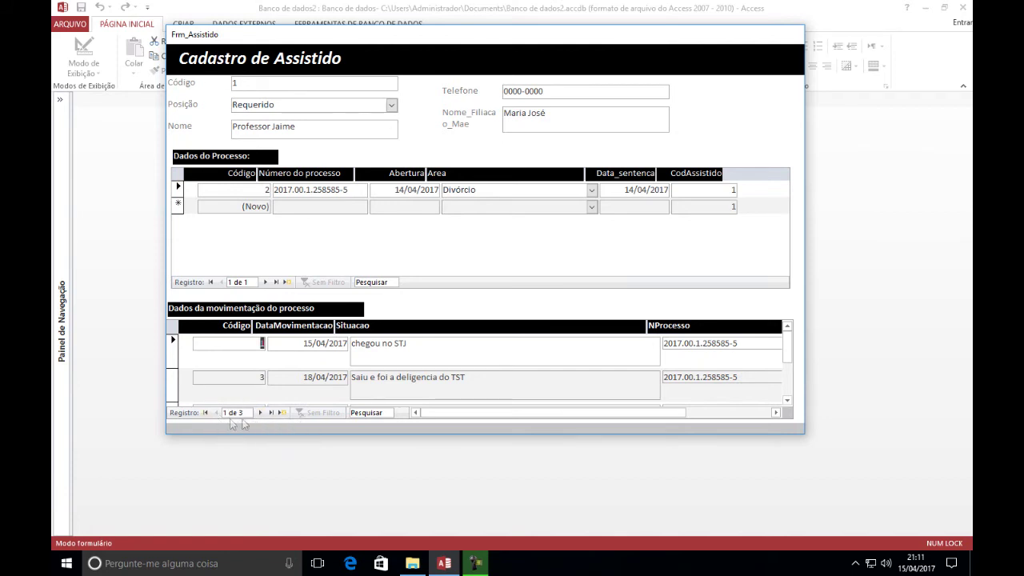
# - Return to Design view and set the form's Seletores de registro to Não and Botões de navegação to Sim
pyautogui.rightClick(743, 104)
pyautogui.click(762, 136)
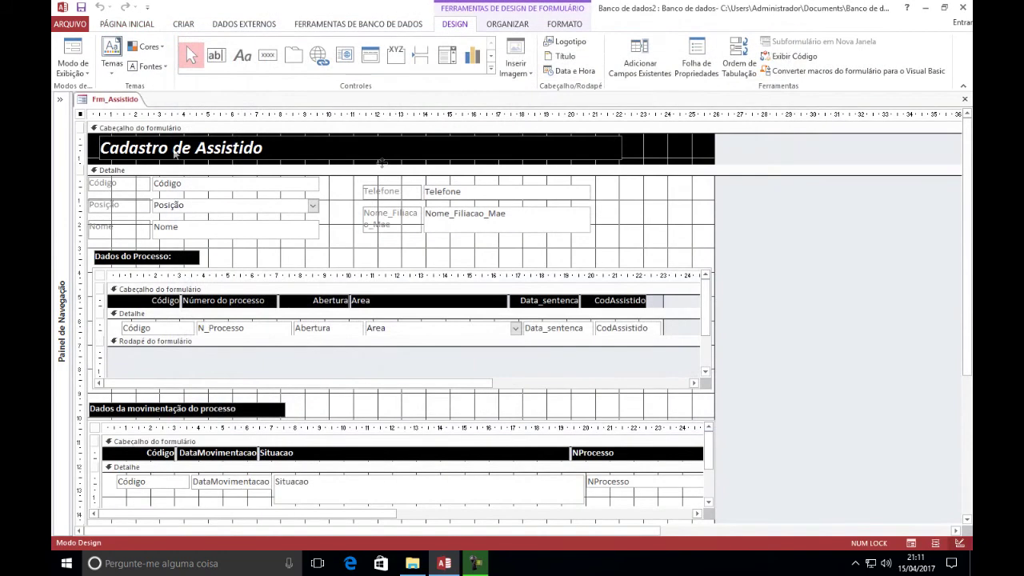
pyautogui.doubleClick(81, 115)
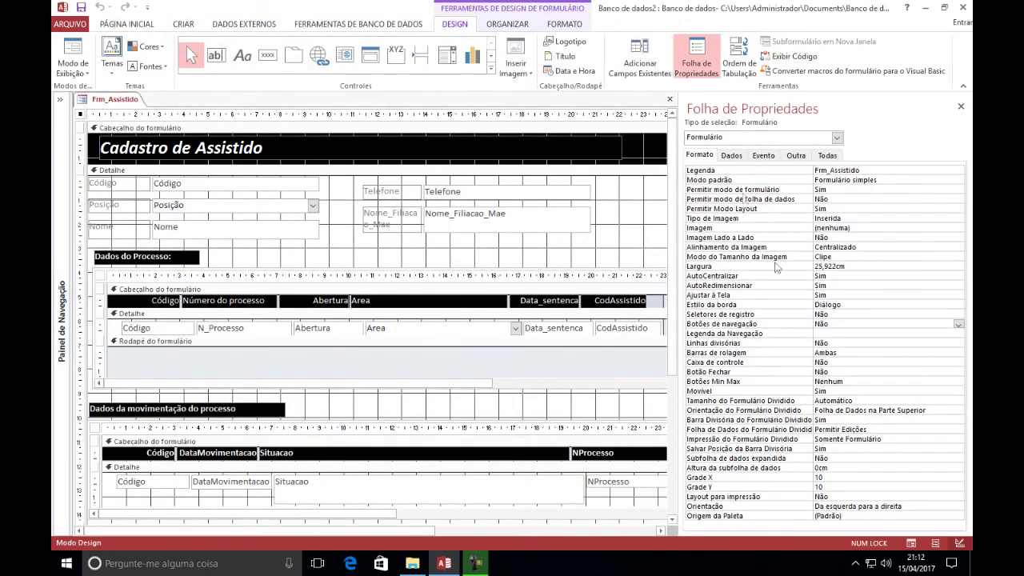
pyautogui.doubleClick(730, 316)
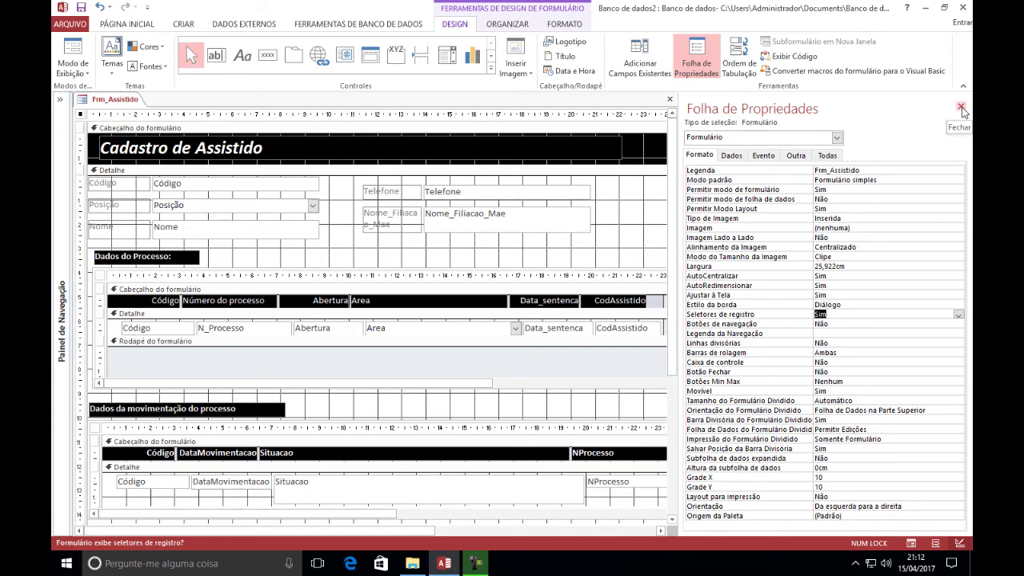
pyautogui.press('Delete')
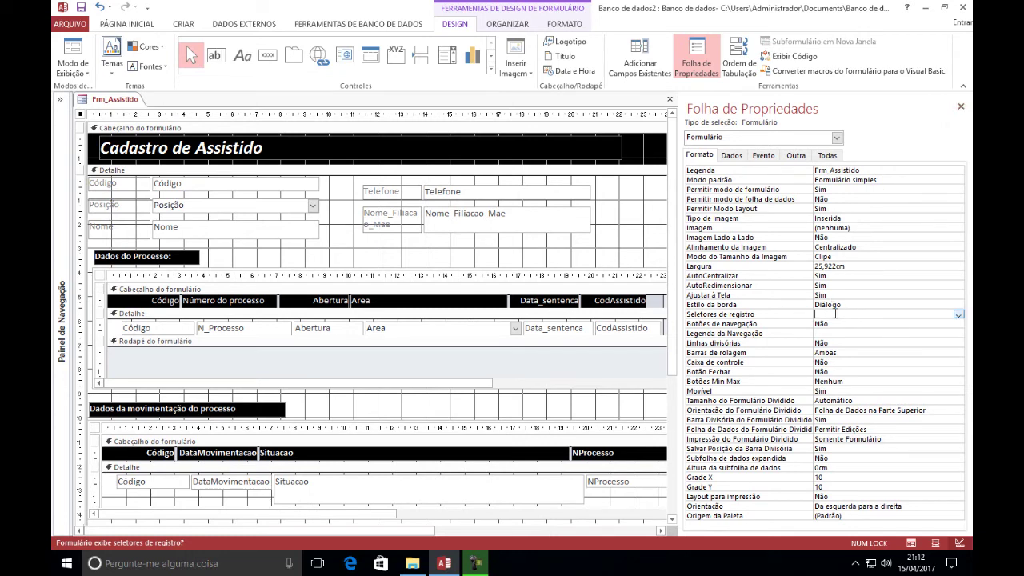
pyautogui.doubleClick(832, 323)
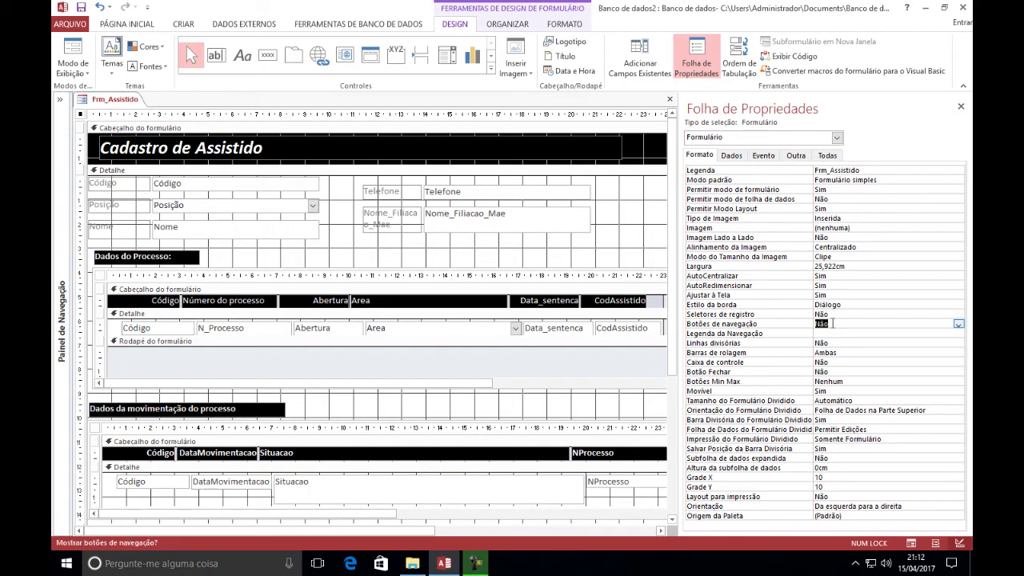
pyautogui.click(961, 107)
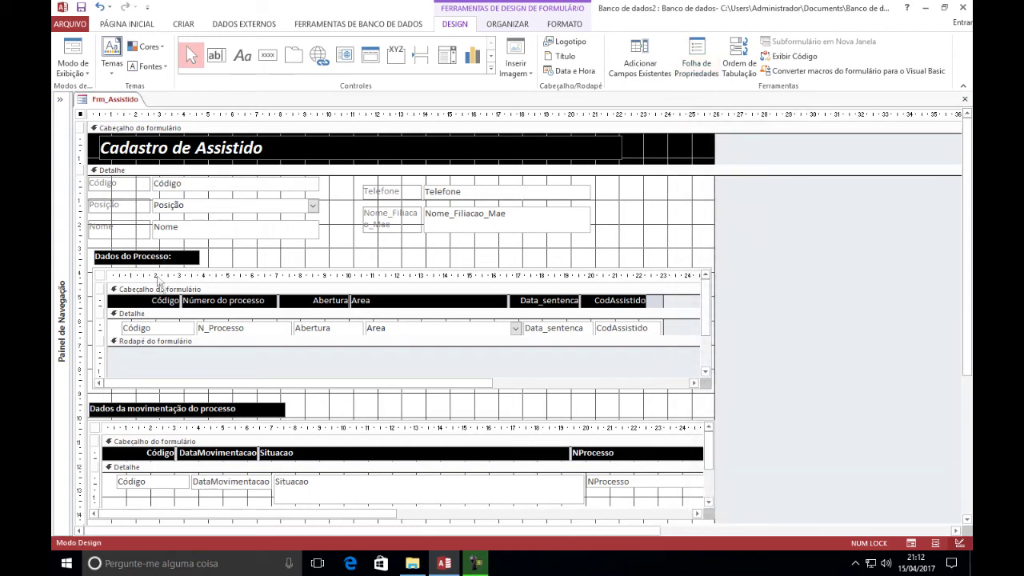
# - Reopen Frm_Assistido in Form view and check the first record's movement list together with the record navigation controls
pyautogui.click(73, 60)
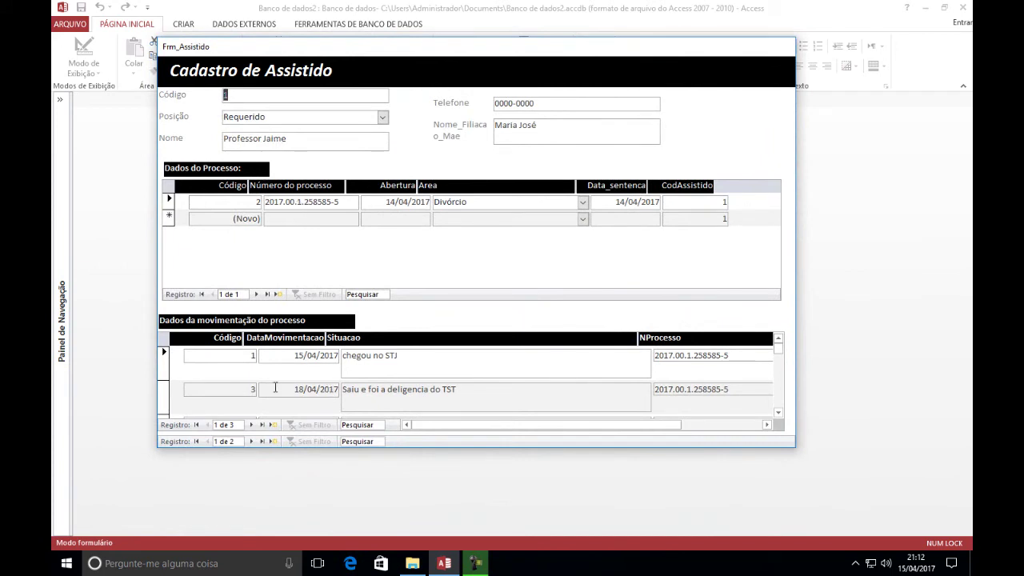
pyautogui.click(777, 412)
pyautogui.click(778, 339)
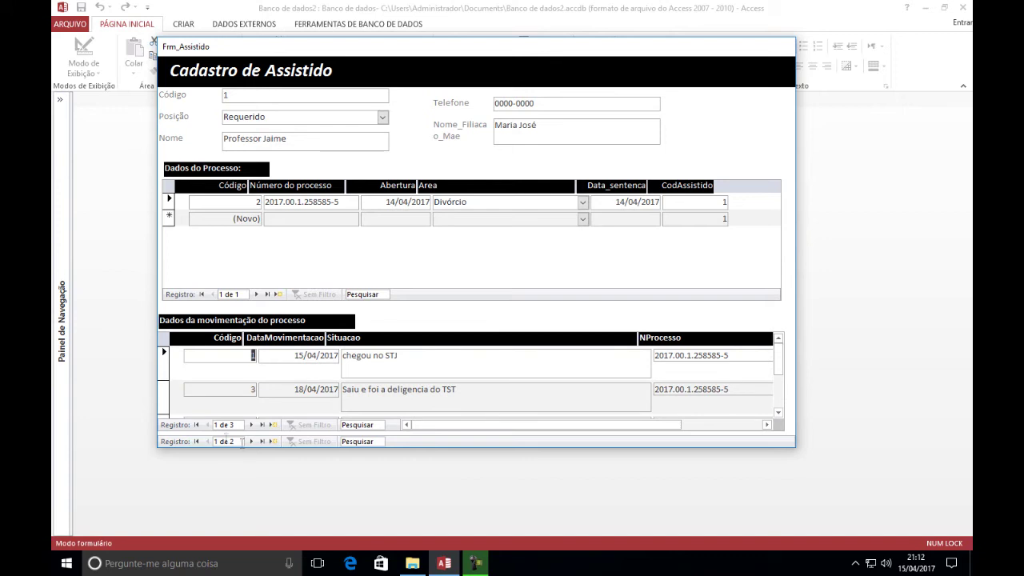
# - Go to the second assistido record and alternate between its two processes to review the linked movement history of each
pyautogui.click(252, 441)
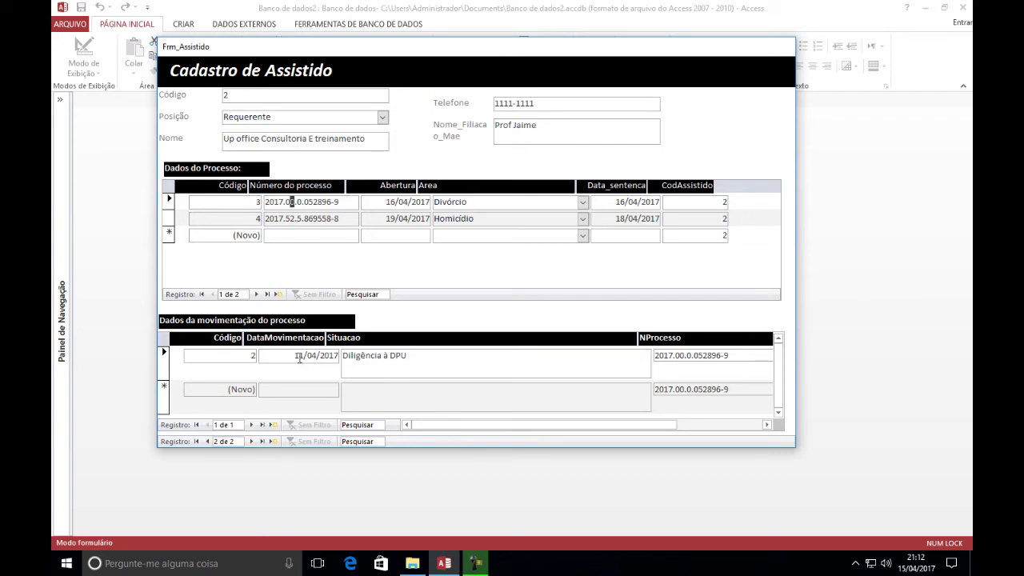
pyautogui.click(277, 218)
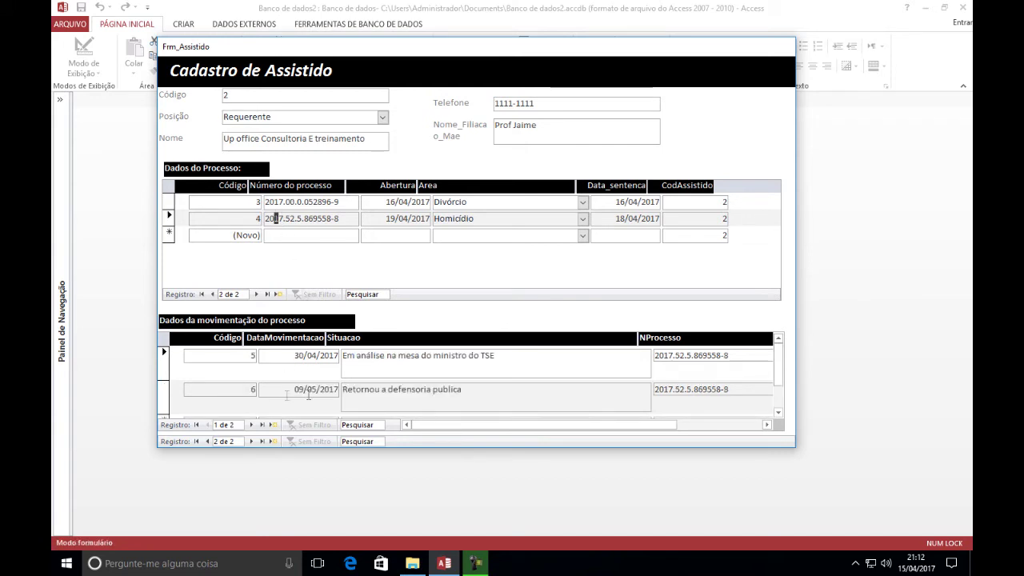
pyautogui.click(778, 412)
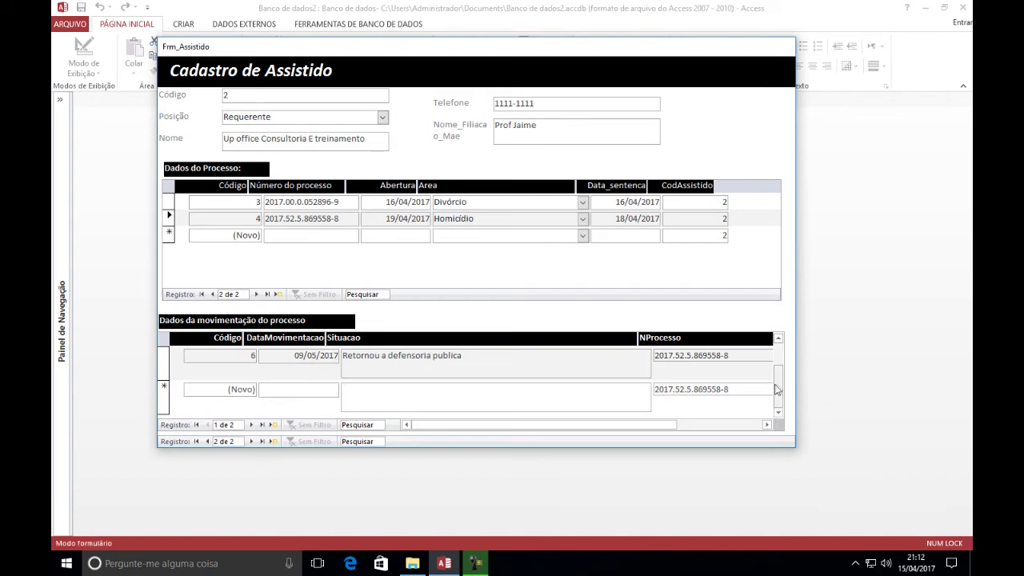
pyautogui.click(782, 350)
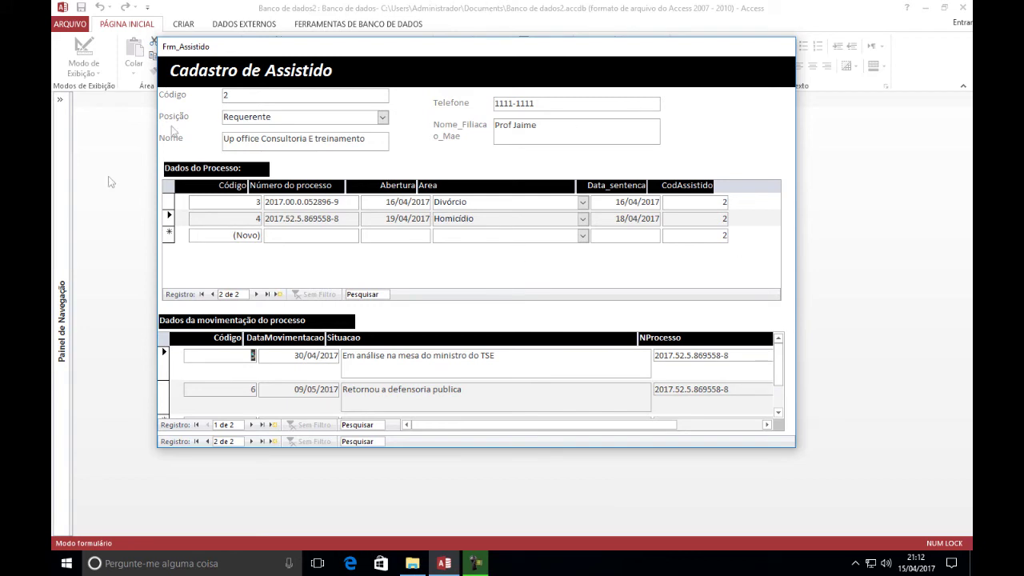
pyautogui.click(349, 203)
pyautogui.click(343, 219)
pyautogui.click(348, 201)
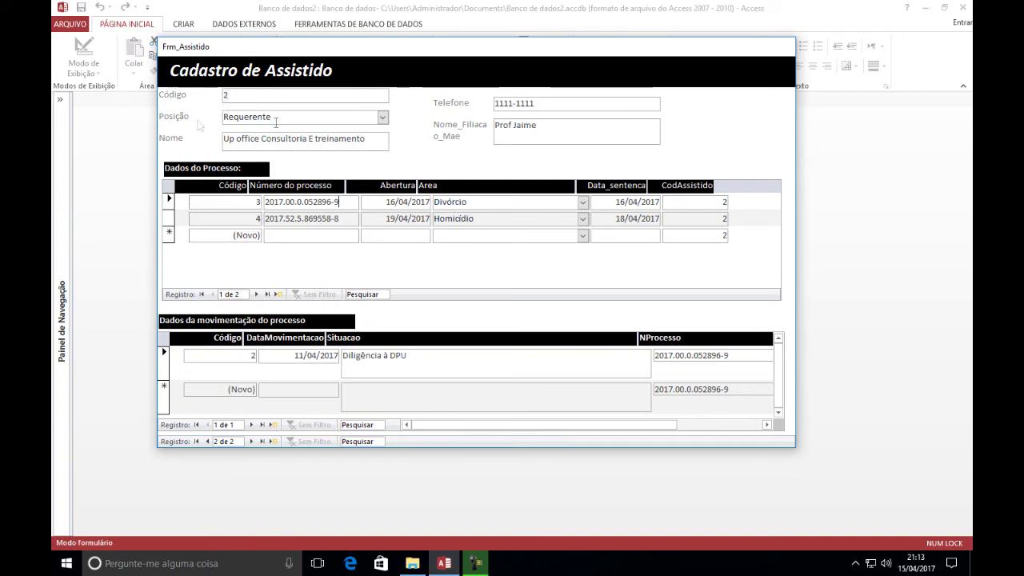
# - In the first assistido's record, add a second process by copying the existing process number and changing its final digit to 8
pyautogui.click(207, 441)
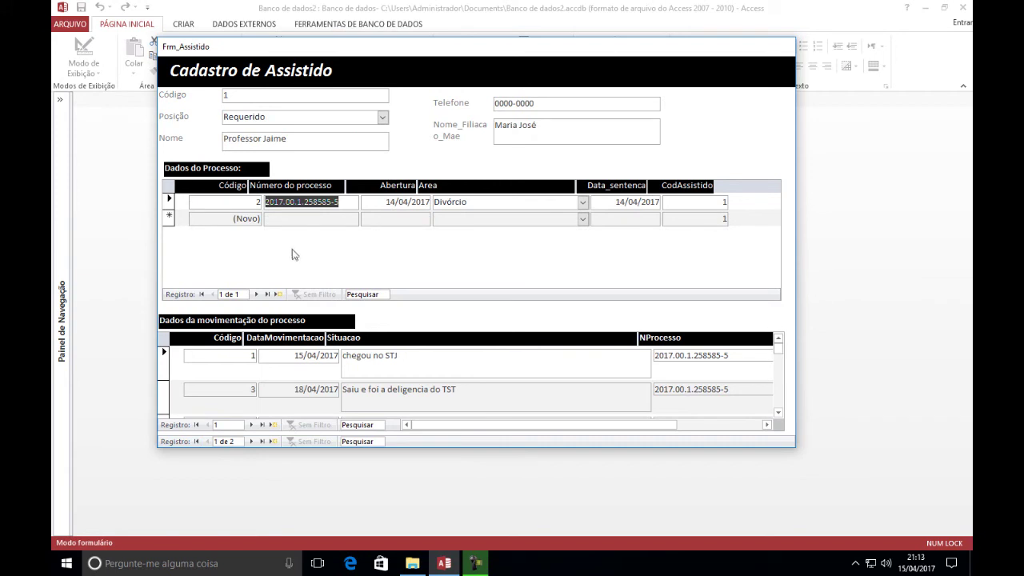
pyautogui.moveTo(311, 148); pyautogui.dragTo(206, 149)
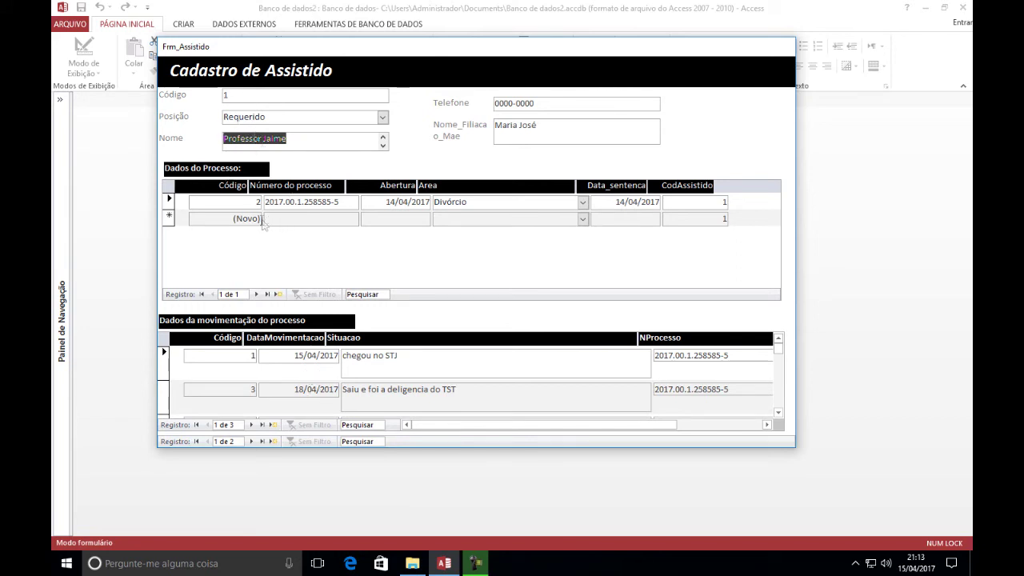
pyautogui.click(343, 204)
pyautogui.hotkey('ctrl', 'c')
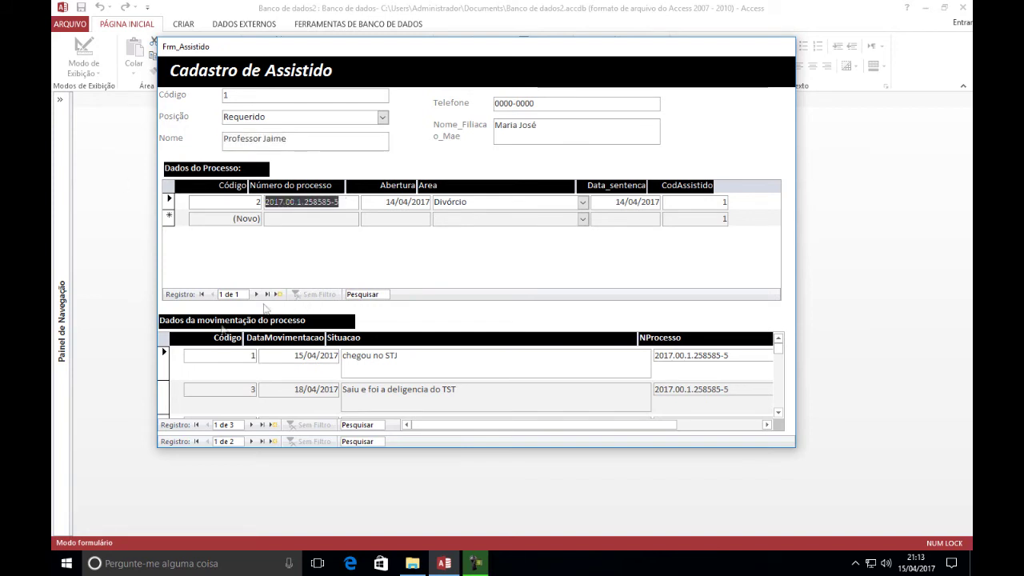
pyautogui.click(267, 219)
pyautogui.hotkey('ctrl', 'v')
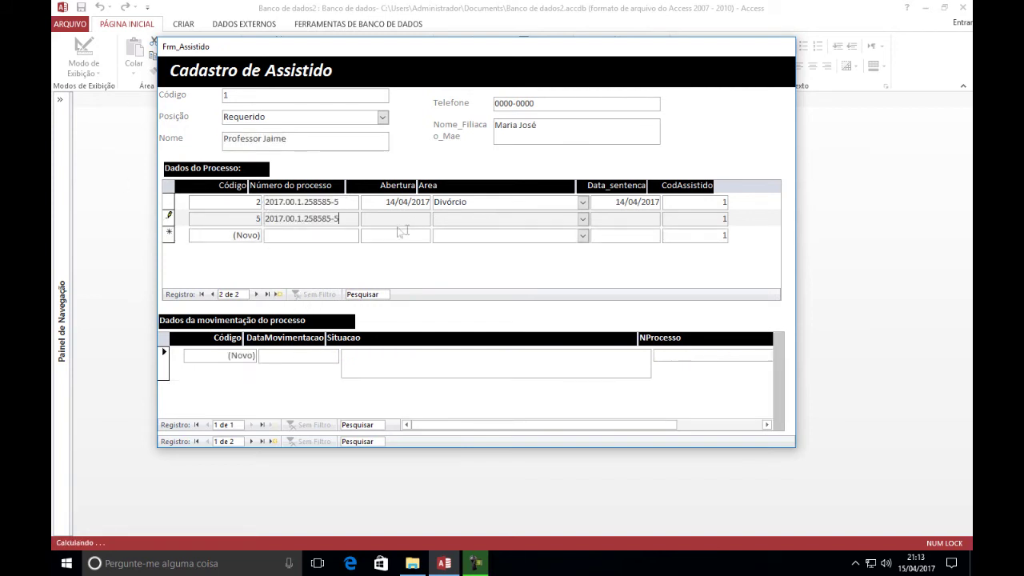
pyautogui.press('BackSpace')
pyautogui.write('8')
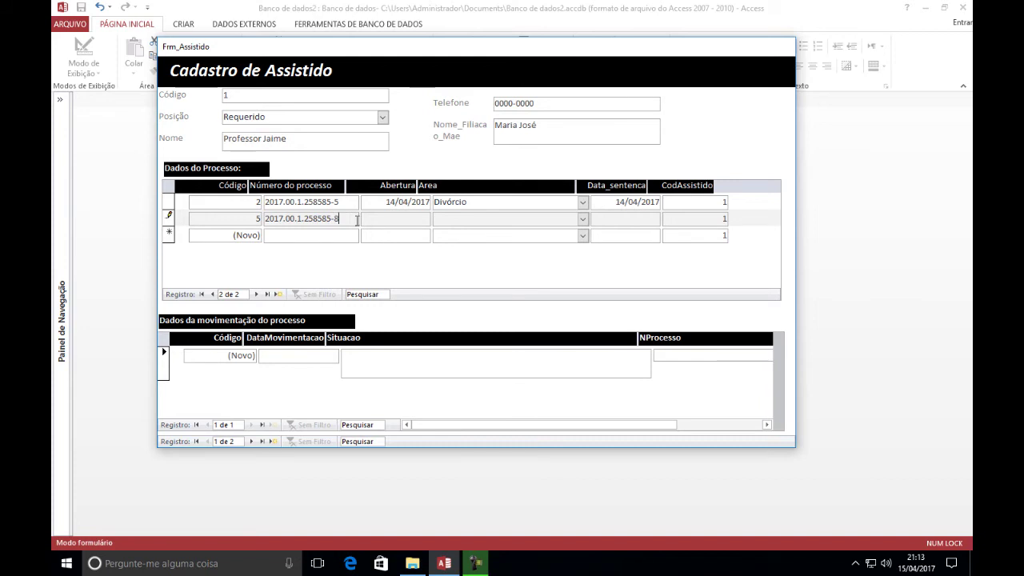
# - Complete the new process with Abertura 16/04/2017, area Homicídio and Data_sentenca 16/05/2017, and save its row
pyautogui.click(381, 220)
pyautogui.write('16/04/2017')
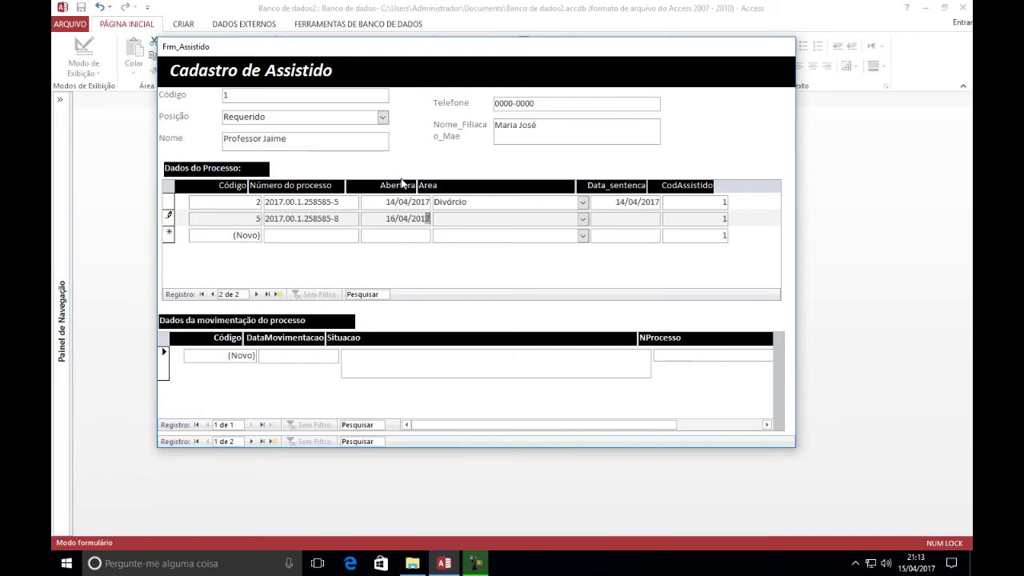
pyautogui.click(582, 218)
pyautogui.click(509, 258)
pyautogui.press('Tab')
pyautogui.write('16/')
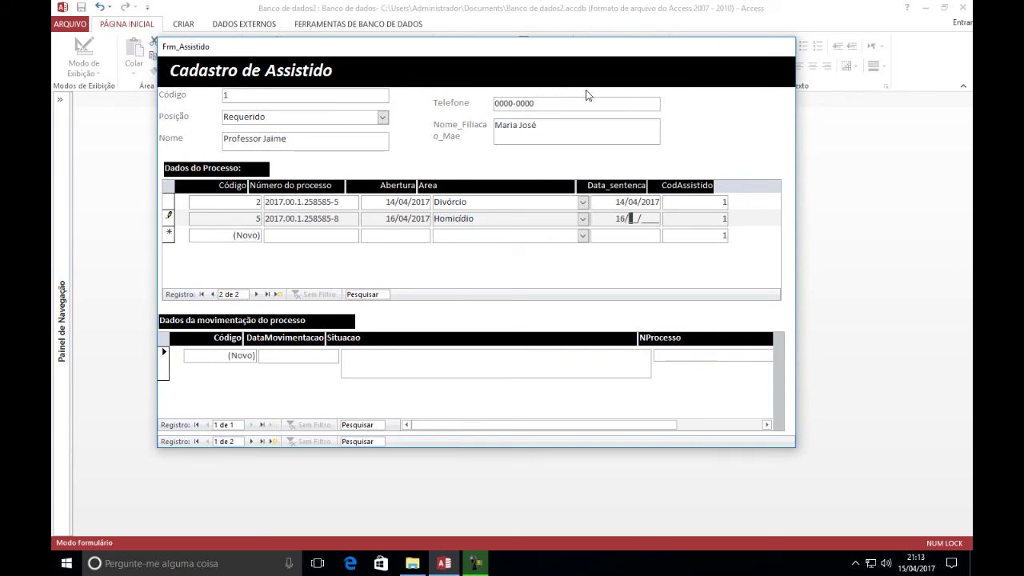
pyautogui.write('05/2017')
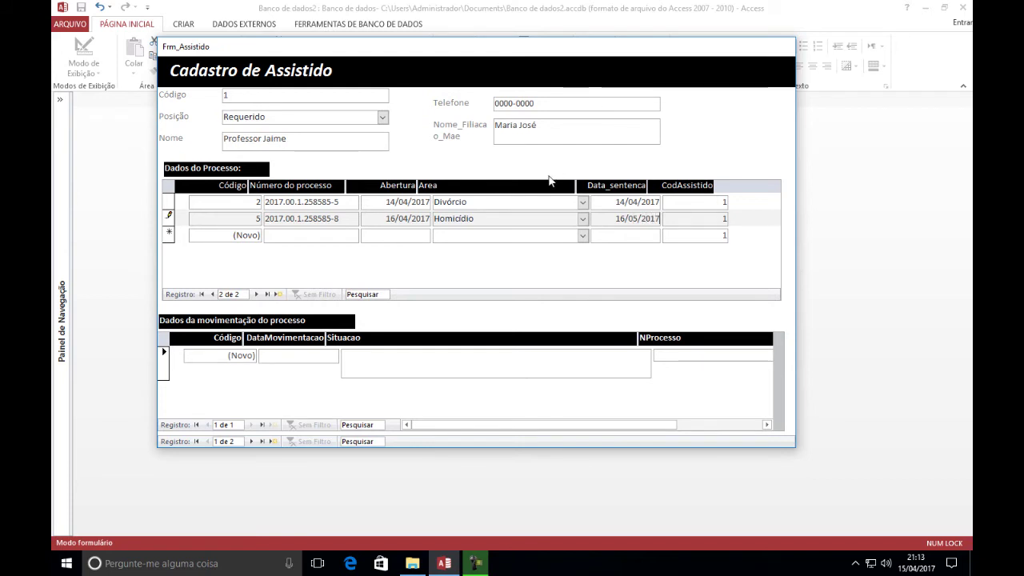
pyautogui.press('Tab')
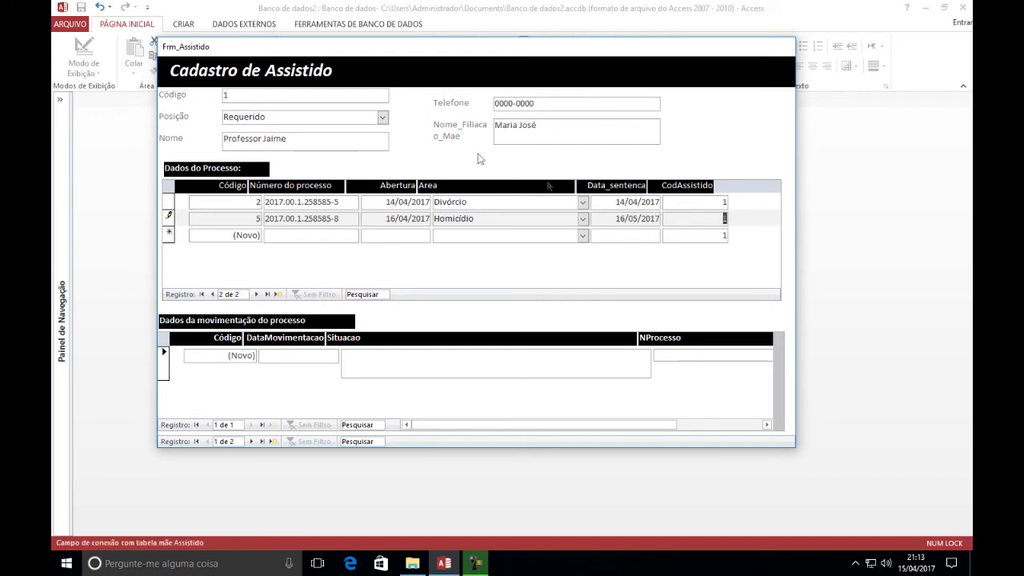
pyautogui.click(712, 200)
pyautogui.click(712, 217)
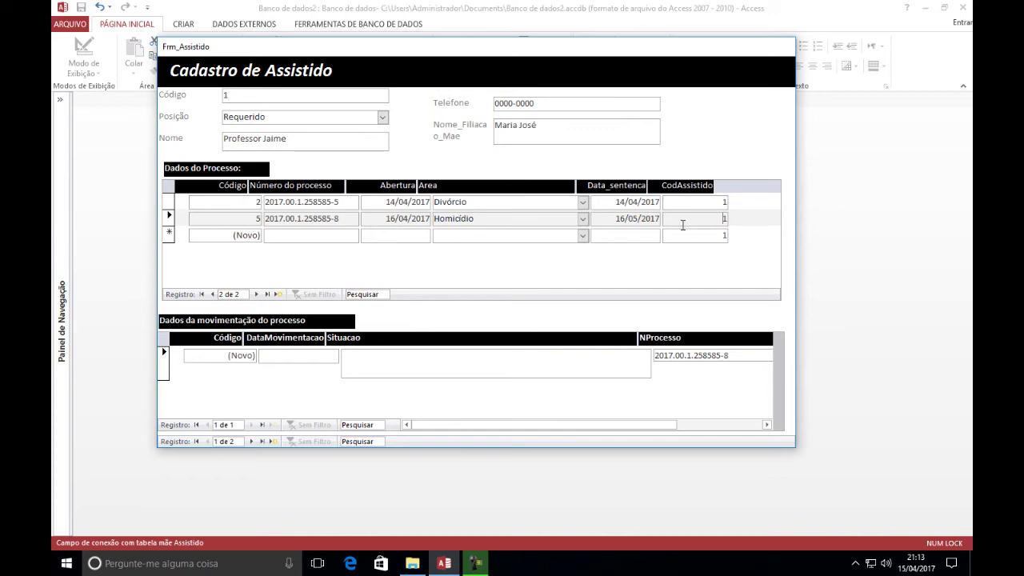
# - Select the first assistido's Divórcio process and examine its movement rows across to the NProcesso column
pyautogui.click(336, 203)
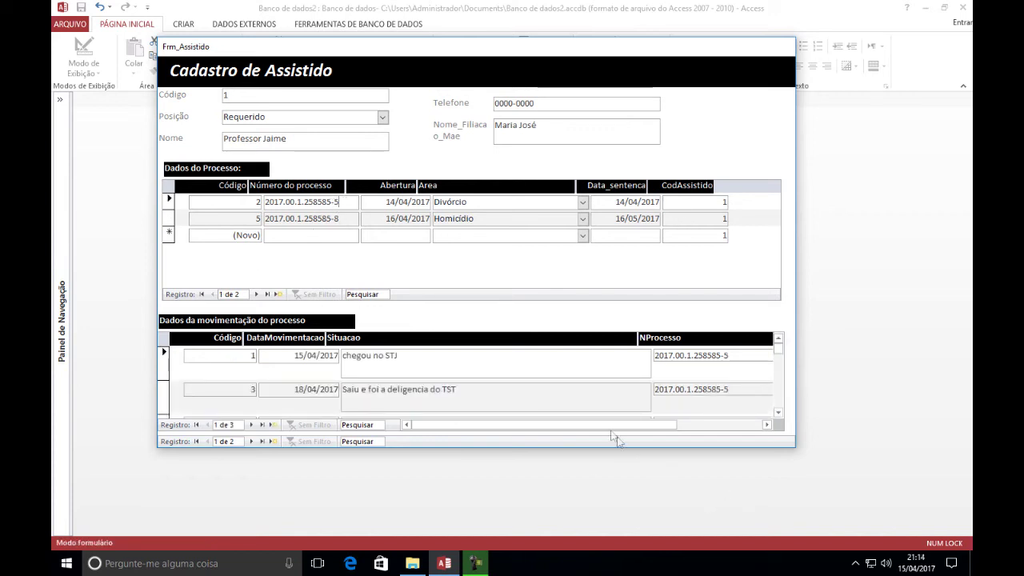
pyautogui.moveTo(606, 425); pyautogui.dragTo(709, 424)
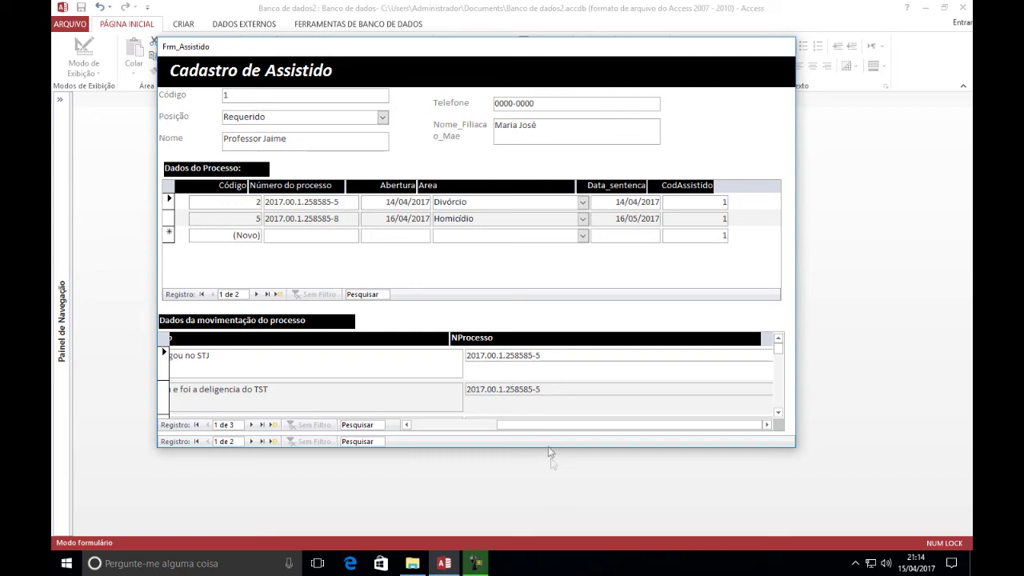
pyautogui.moveTo(558, 425); pyautogui.dragTo(472, 425)
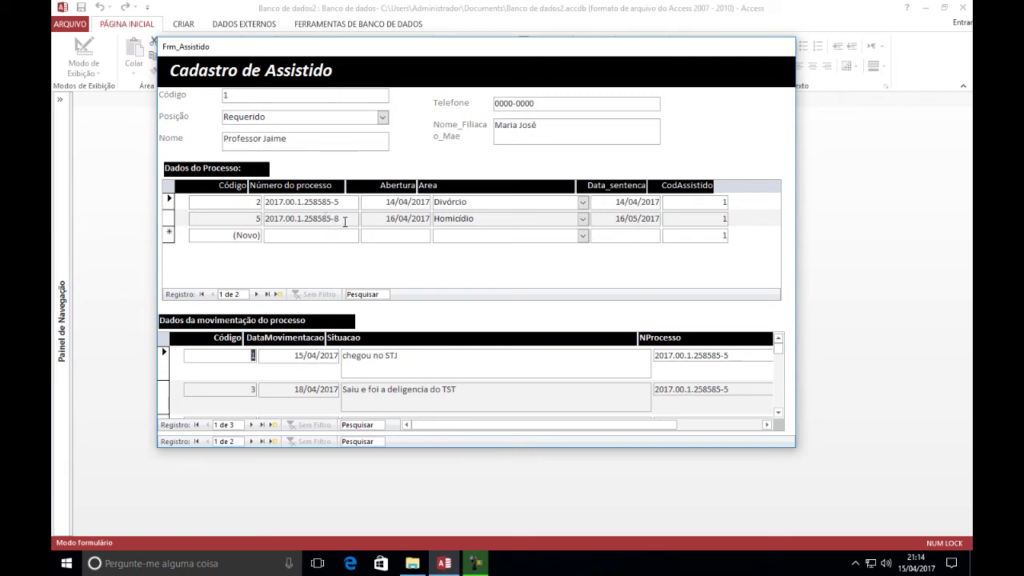
# - Select the Homicídio process and add a movement dated 18/04/2017 with the Situacao "Novo tramite"
pyautogui.click(345, 220)
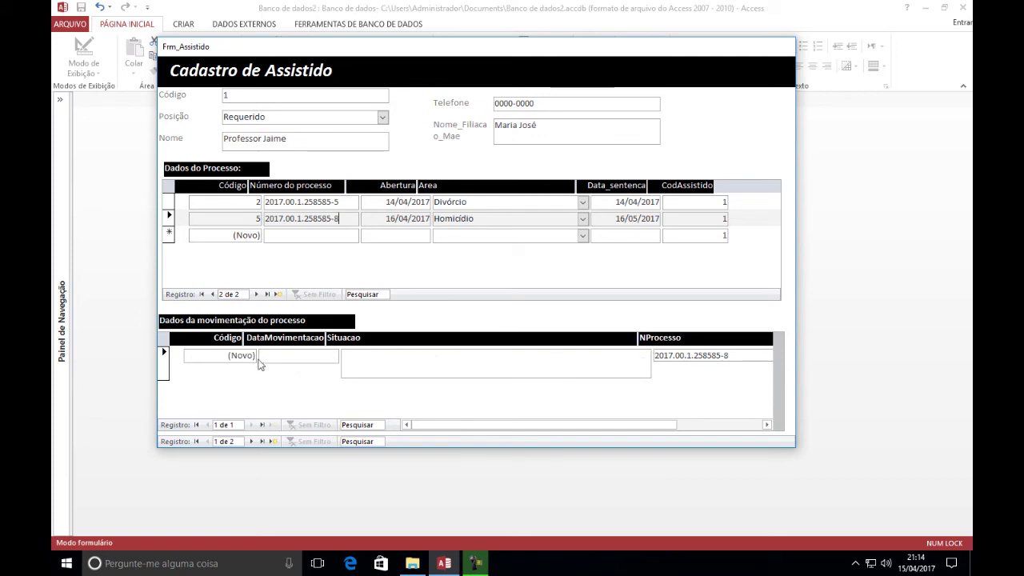
pyautogui.click(345, 353)
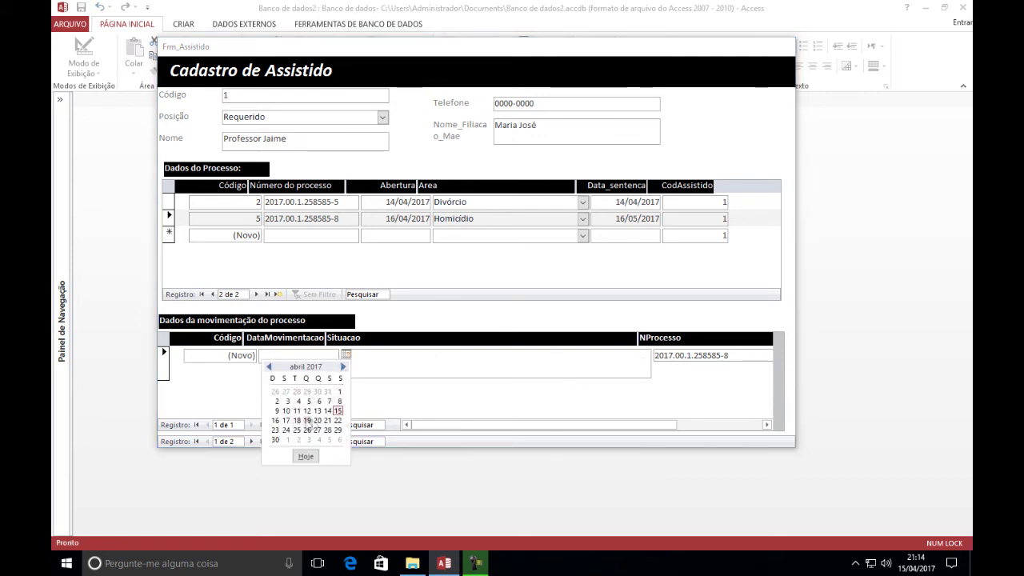
pyautogui.click(297, 420)
pyautogui.click(399, 365)
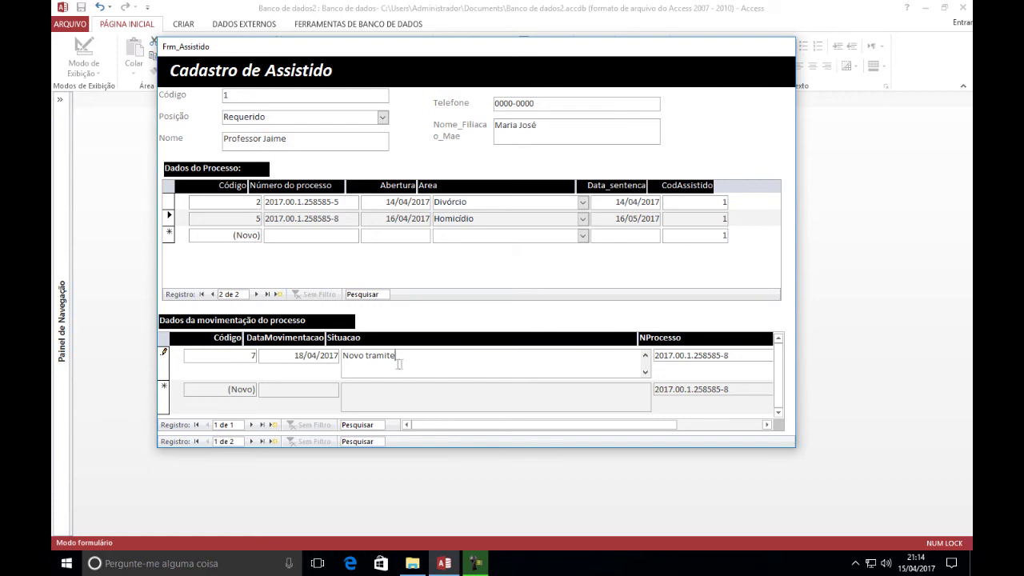
# - Add a second movement to the Homicídio process dated 17/04/2017 with the Situacao "retorno ao juiz"
pyautogui.click(298, 390)
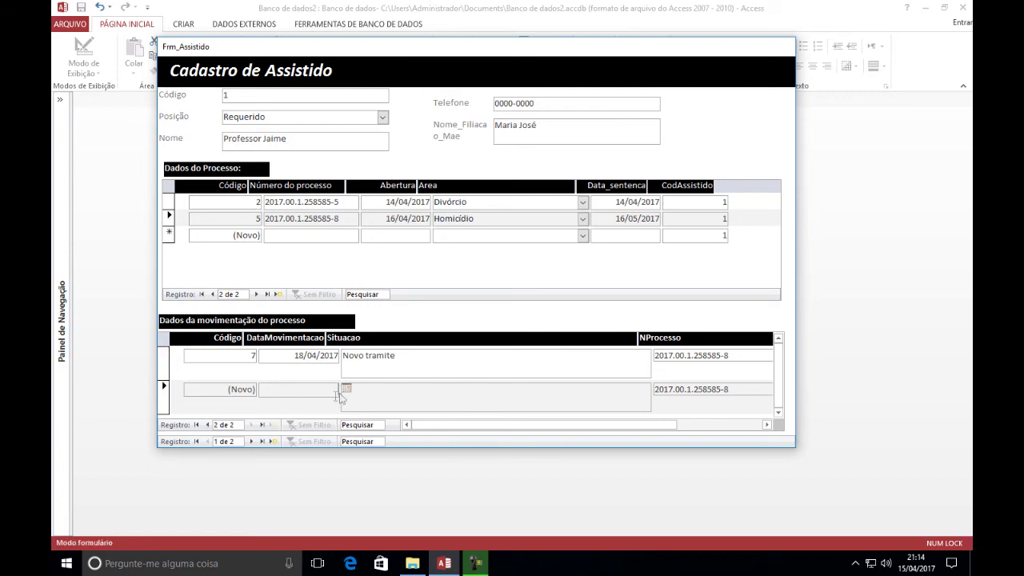
pyautogui.click(346, 388)
pyautogui.click(286, 454)
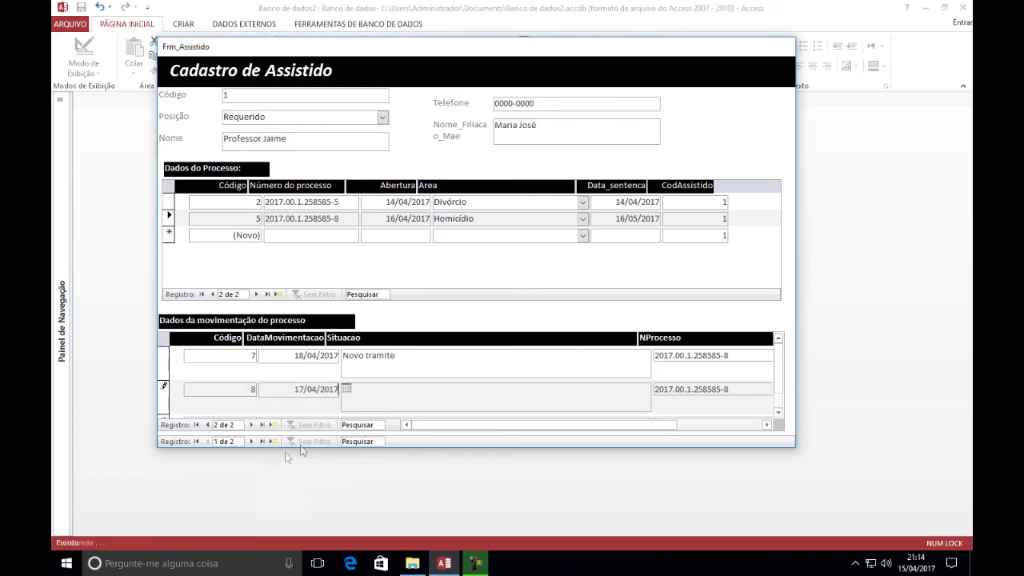
pyautogui.click(529, 398)
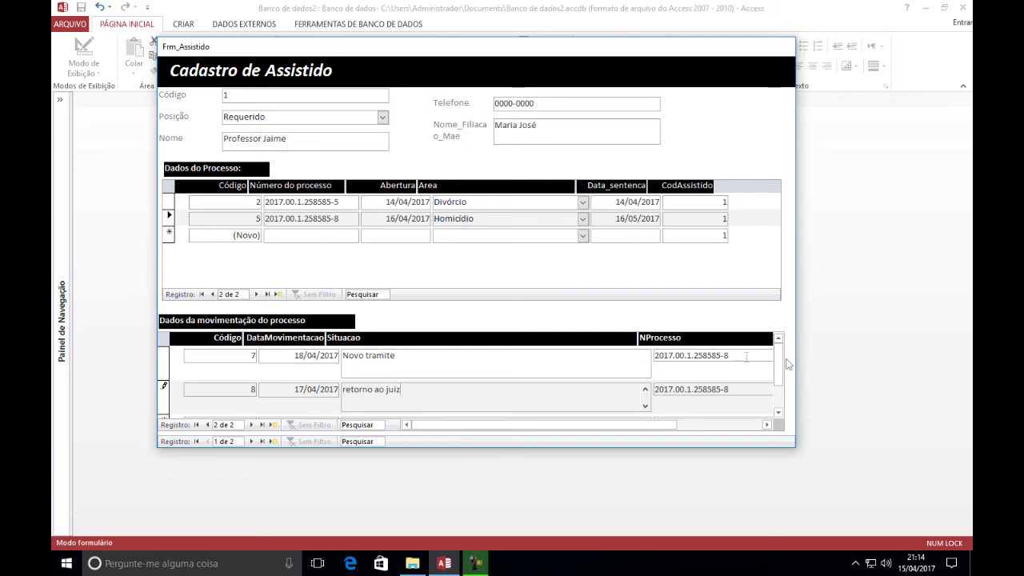
# - Add a third movement to the Homicídio process dated 18/04/2017 with the Situacao "STF"
pyautogui.click(777, 413)
pyautogui.click(303, 391)
pyautogui.click(347, 389)
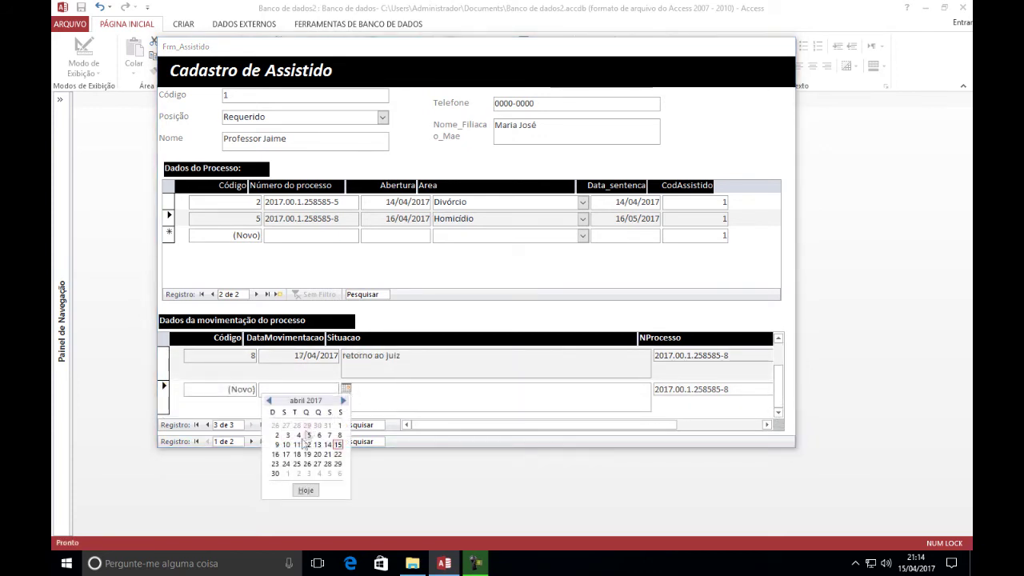
pyautogui.click(296, 456)
pyautogui.click(373, 398)
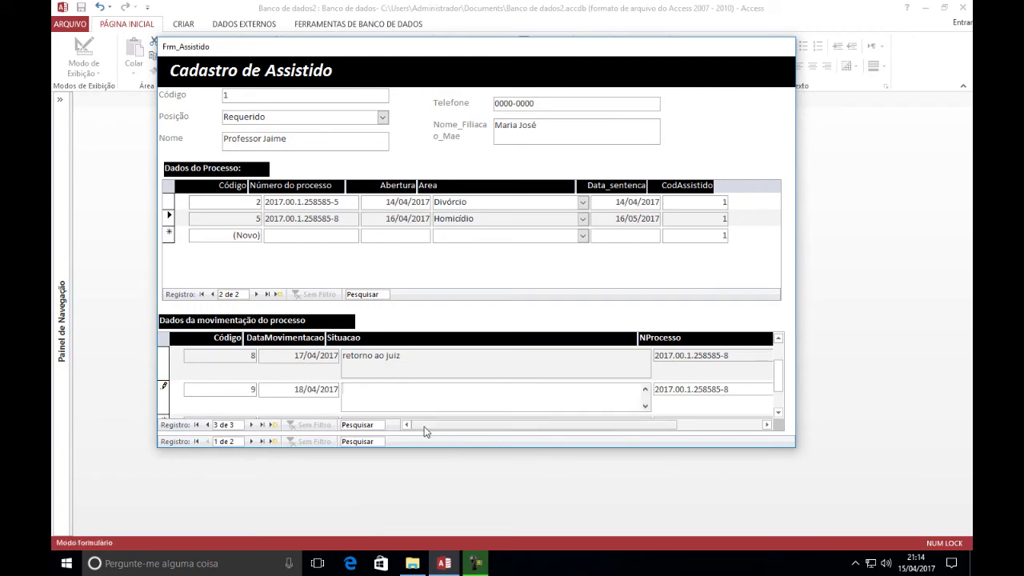
pyautogui.press('capslock')
pyautogui.write('STF')
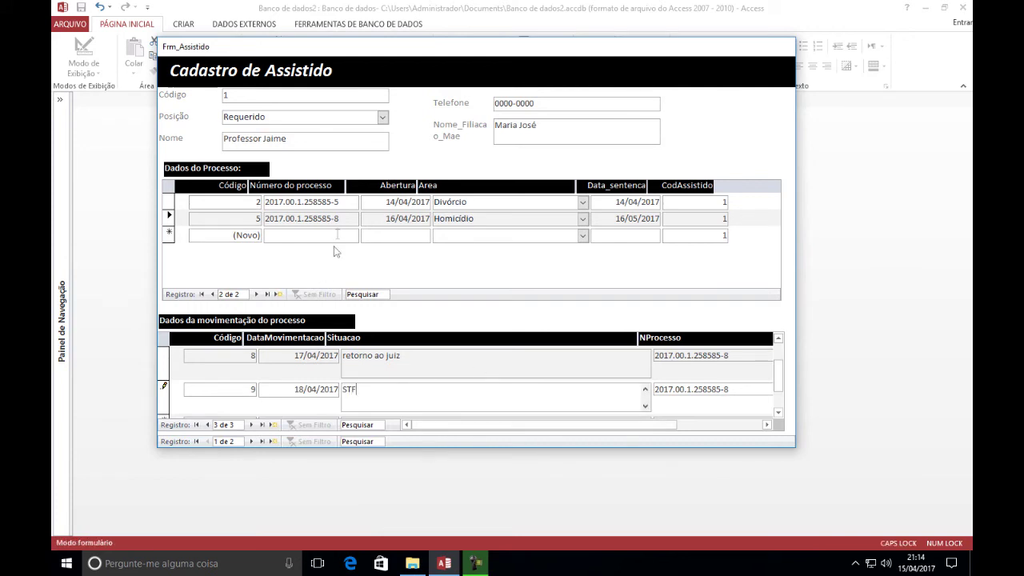
# - Switch to the Divórcio process and look through all of its linked movement records
pyautogui.click(345, 203)
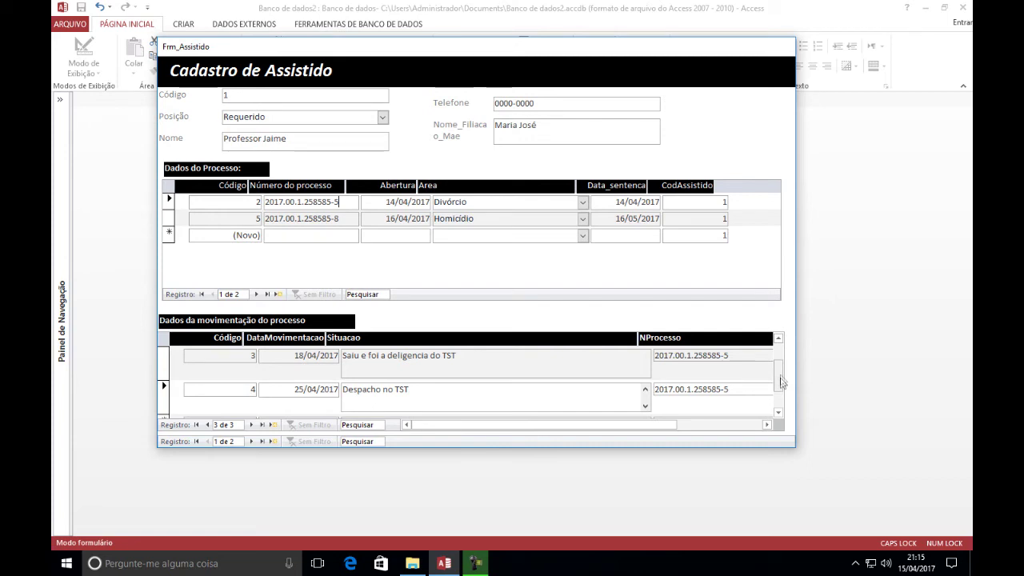
pyautogui.moveTo(780, 378); pyautogui.dragTo(780, 360)
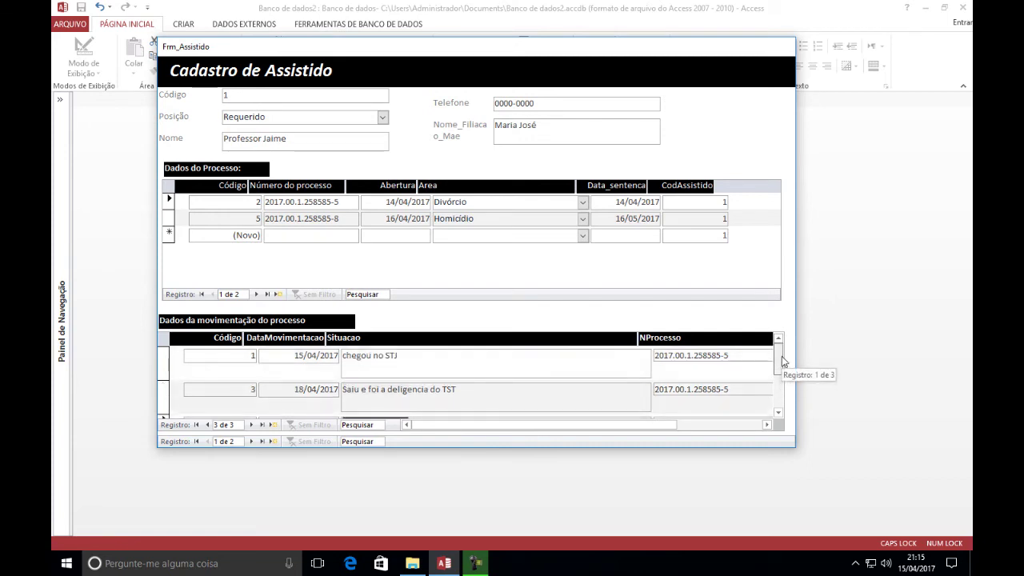
pyautogui.click(777, 413)
pyautogui.click(777, 413)
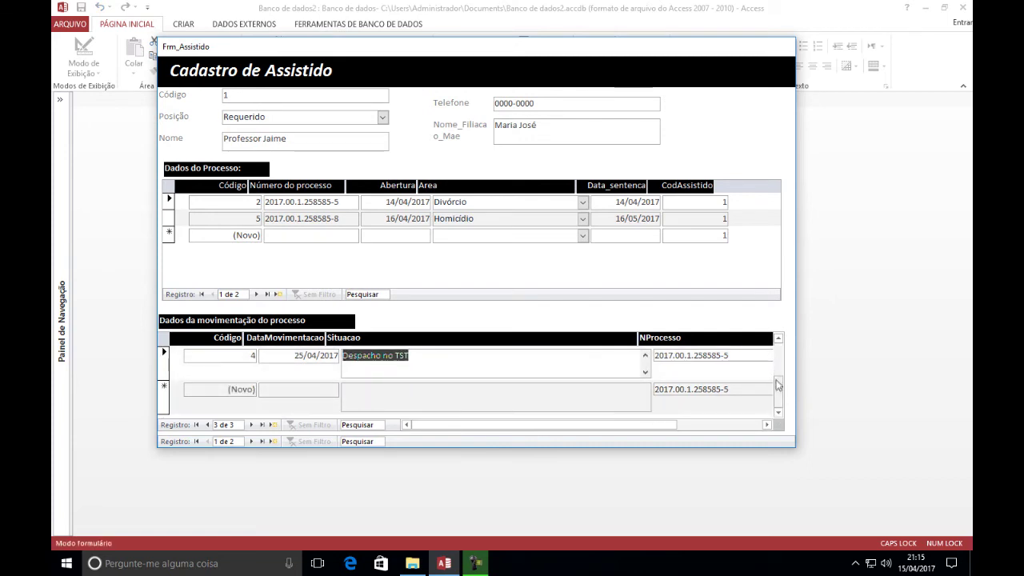
pyautogui.click(778, 338)
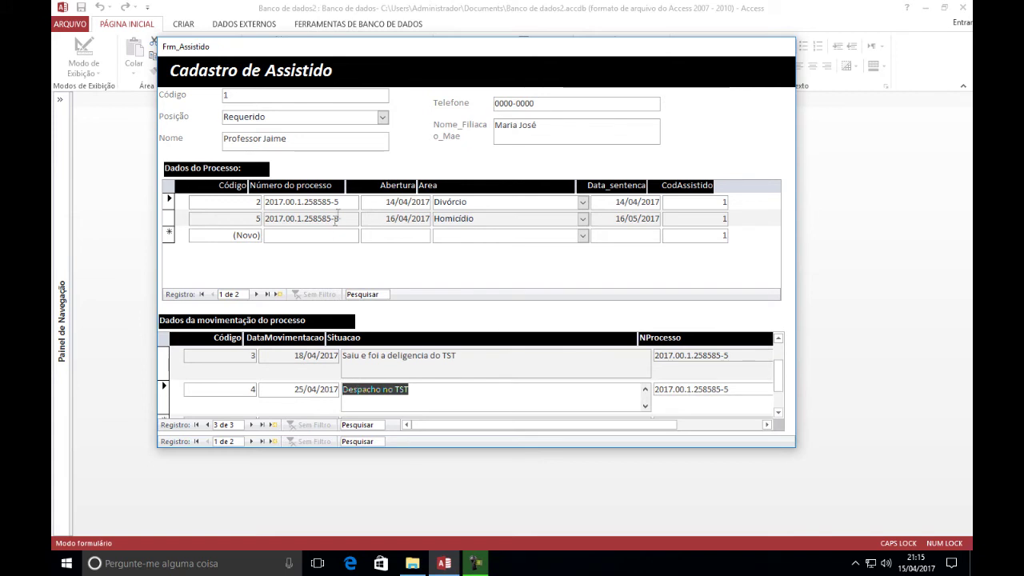
# - Alternate between the first assistido's Divórcio and Homicídio processes to compare their linked movements, ending on the Homicídio process
pyautogui.click(344, 202)
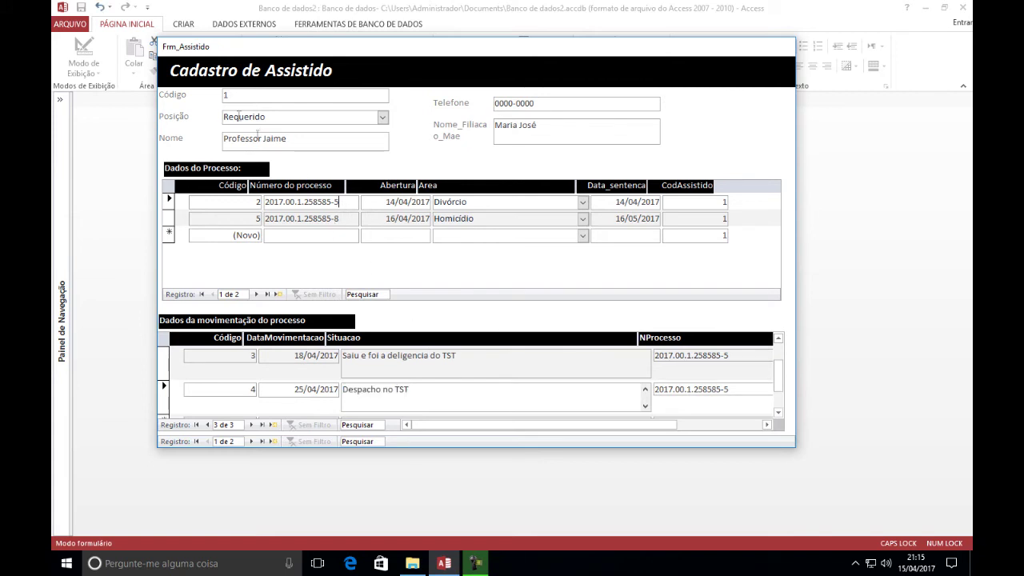
pyautogui.moveTo(297, 138); pyautogui.dragTo(194, 140)
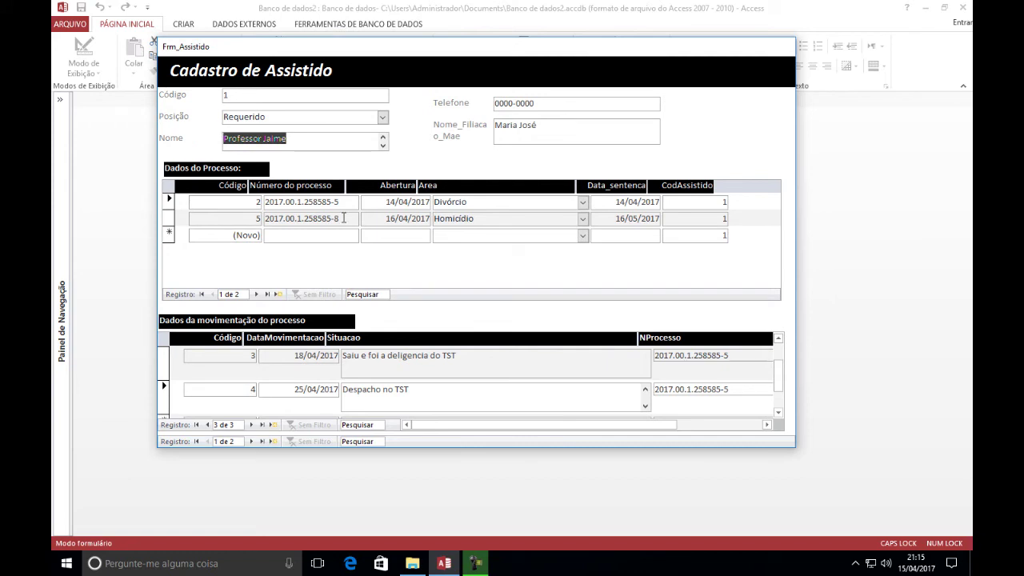
pyautogui.click(346, 219)
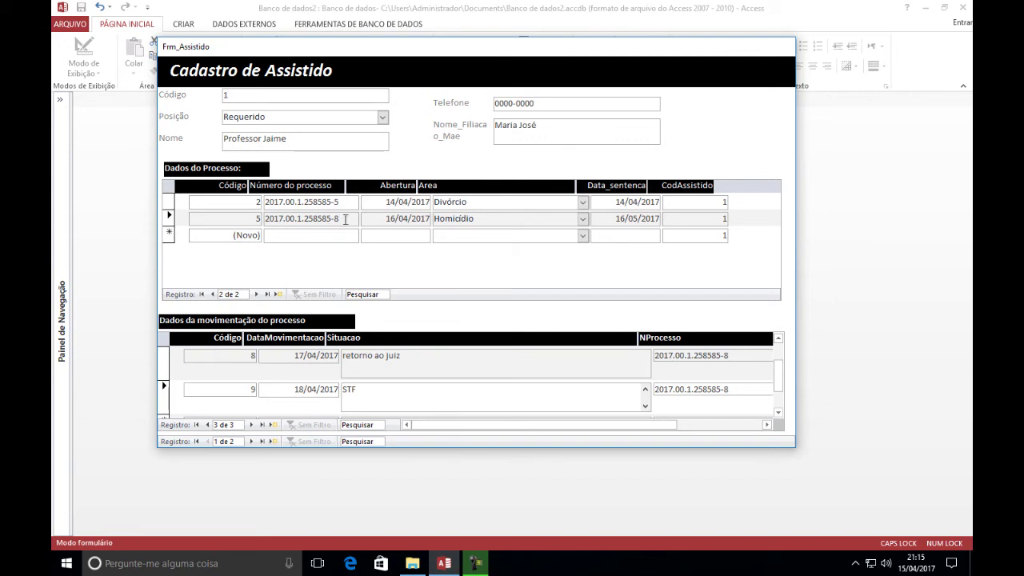
pyautogui.click(414, 203)
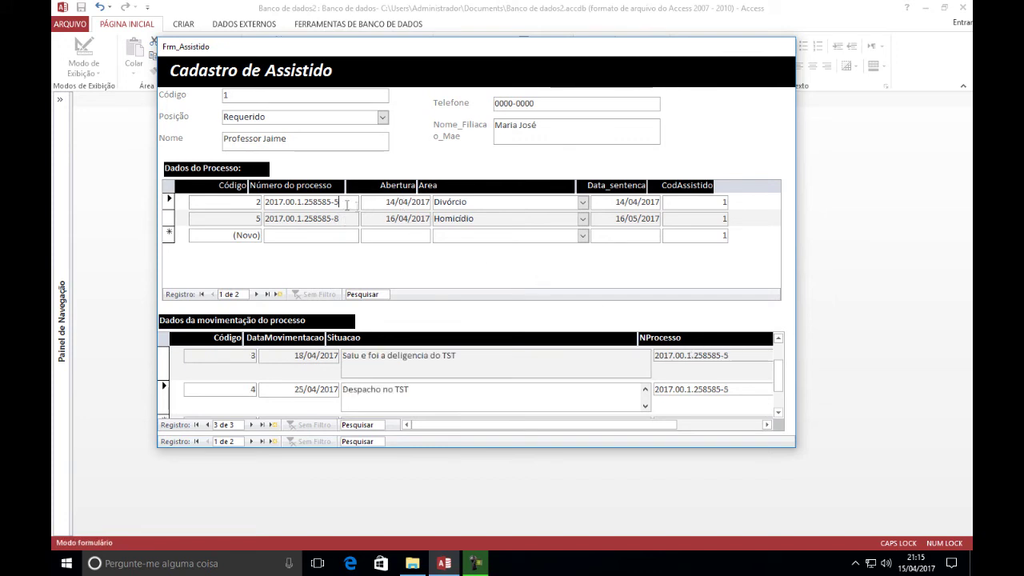
pyautogui.click(344, 218)
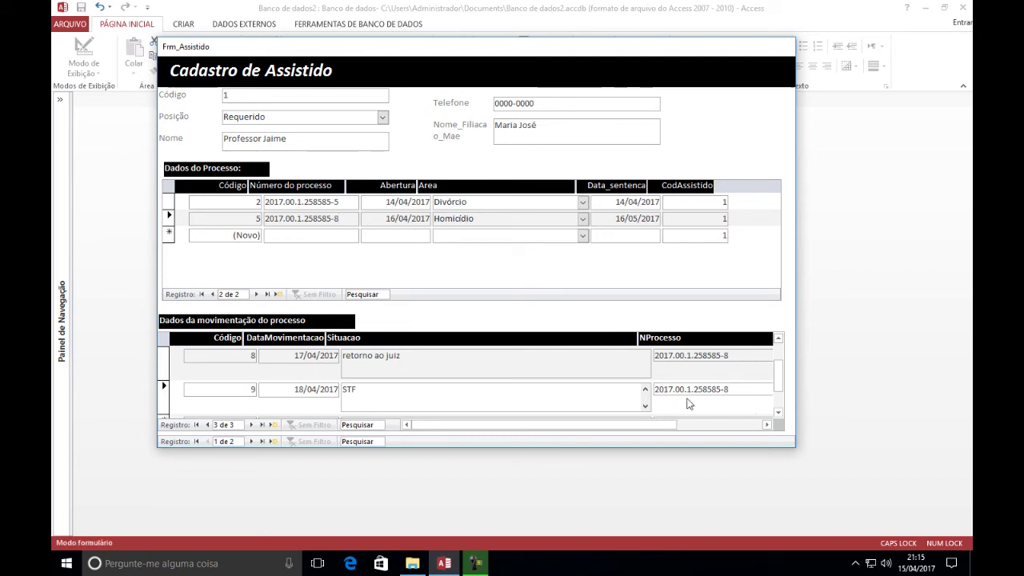
pyautogui.scroll(-1, 300, 416)
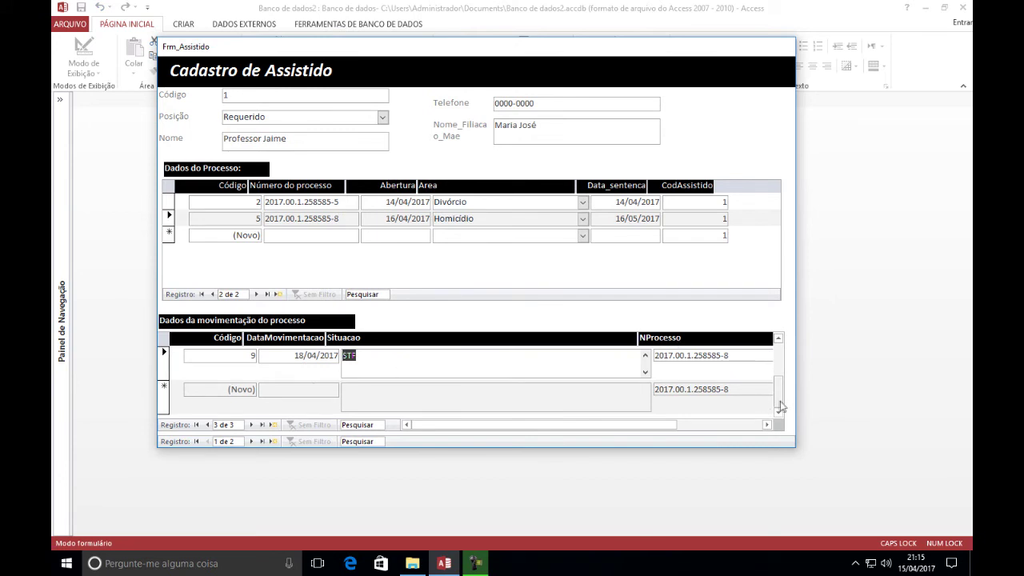
pyautogui.scroll(2, 777, 392)
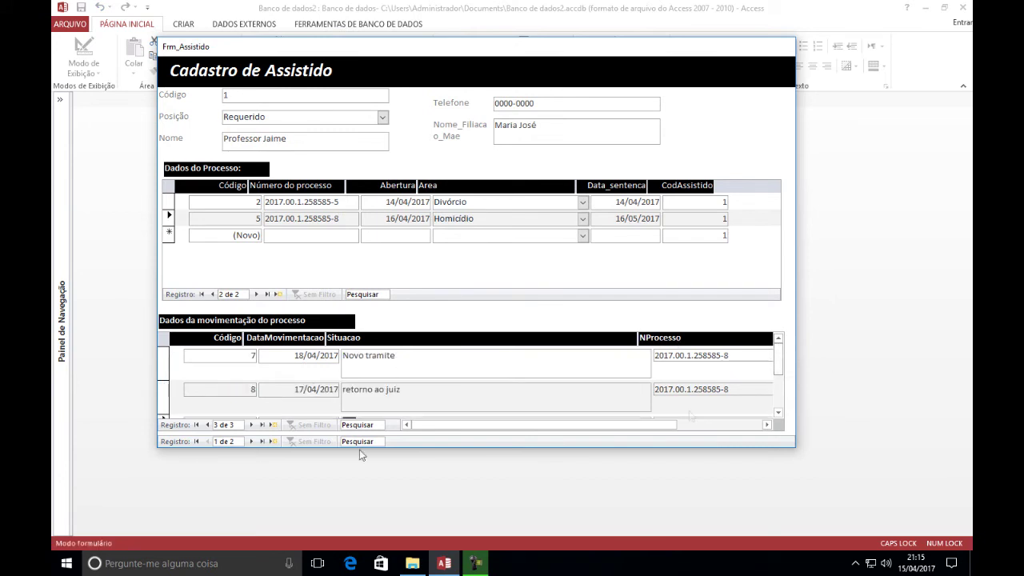
# - Go to the second assistido record and check its Nome and Código against the CodAssistido of its first process
pyautogui.click(250, 442)
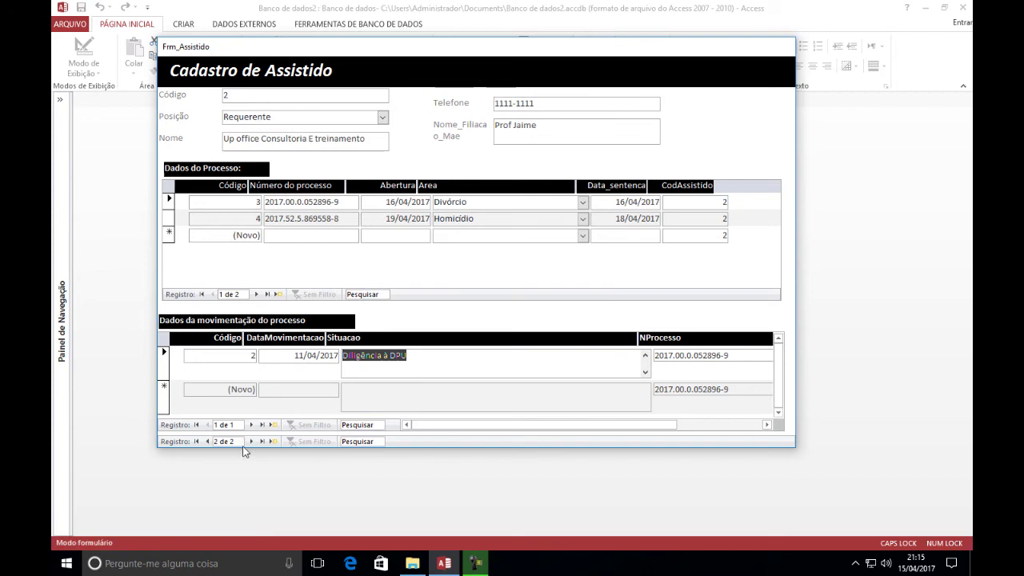
pyautogui.click(300, 142)
pyautogui.click(725, 202)
pyautogui.click(230, 96)
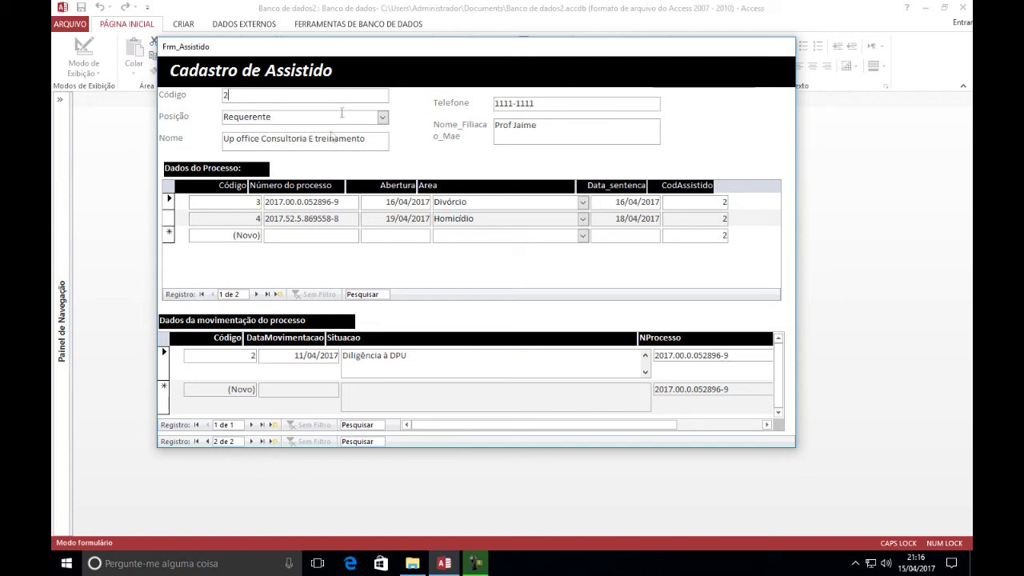
# - Try to open Frm_HistoricoMov Subformulário in Design view from the open Frm_Assistido design, and close Frm_Assistido
pyautogui.click(304, 234)
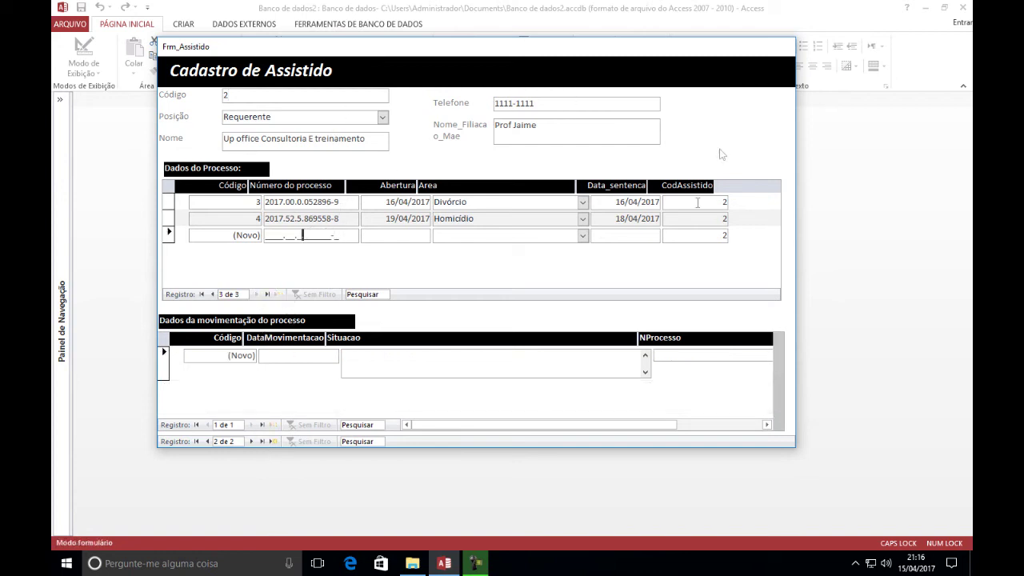
pyautogui.rightClick(692, 123)
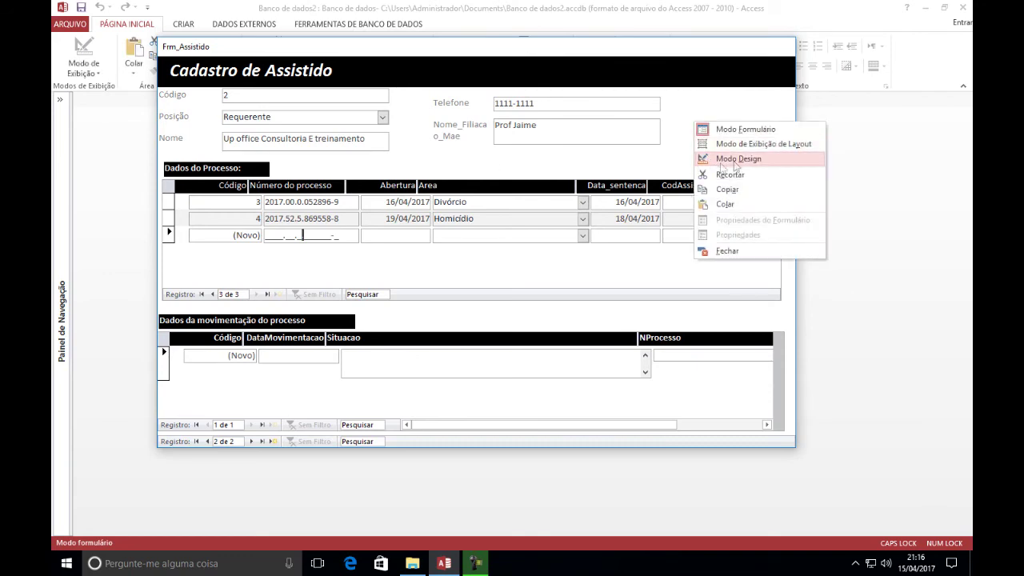
pyautogui.click(732, 162)
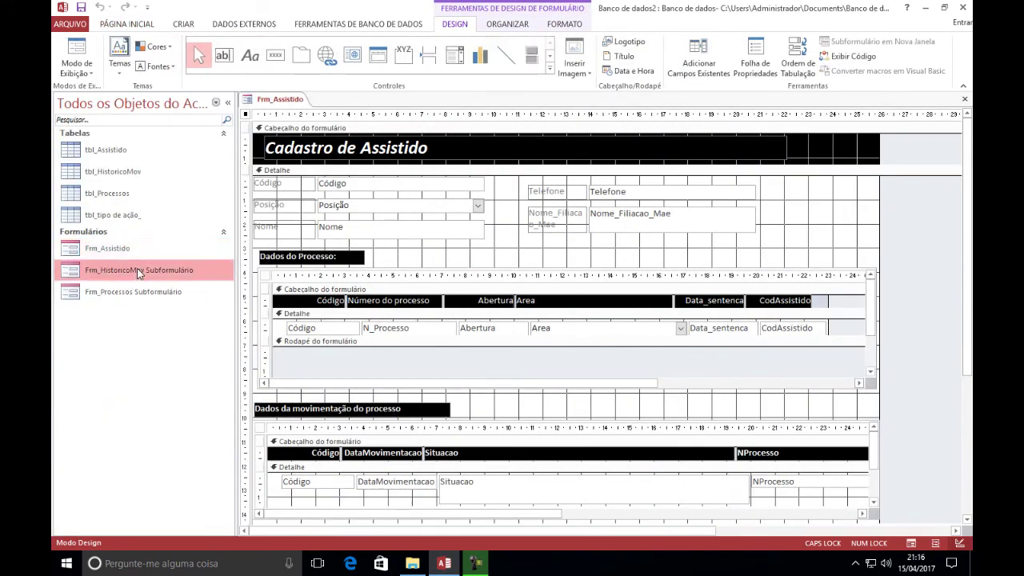
pyautogui.rightClick(133, 272)
pyautogui.click(175, 311)
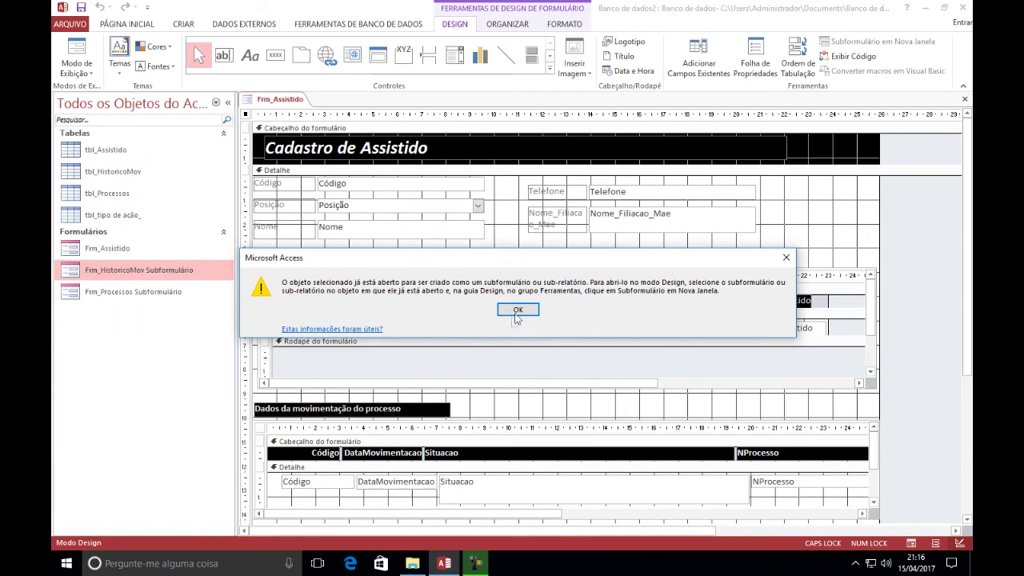
pyautogui.click(516, 311)
pyautogui.click(965, 101)
pyautogui.click(460, 318)
# - In the design of Frm_HistoricoMov Subformulário, set Botões de navegação and Seletores de registro to Não, and save and close the form
pyautogui.rightClick(207, 274)
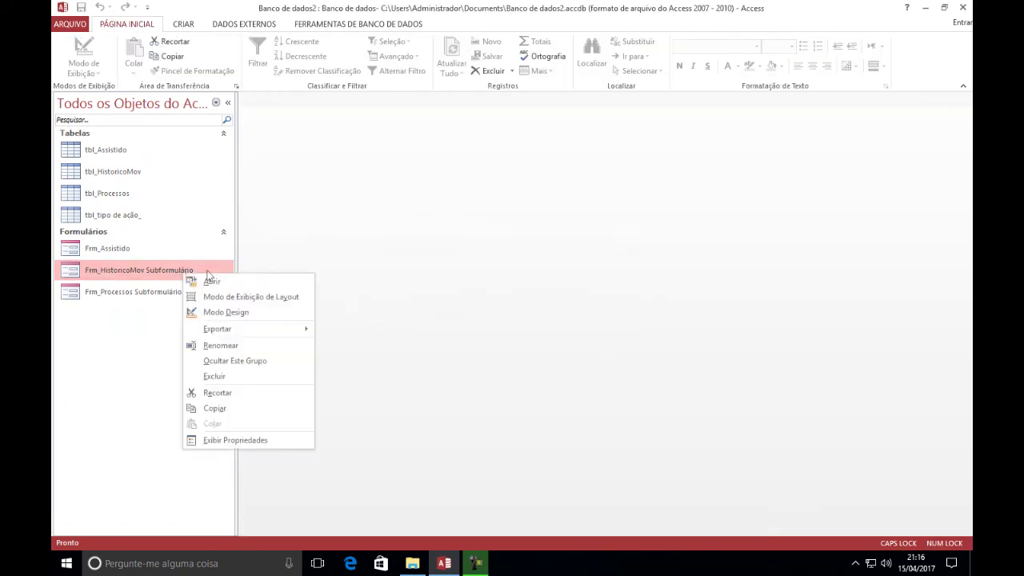
pyautogui.click(219, 311)
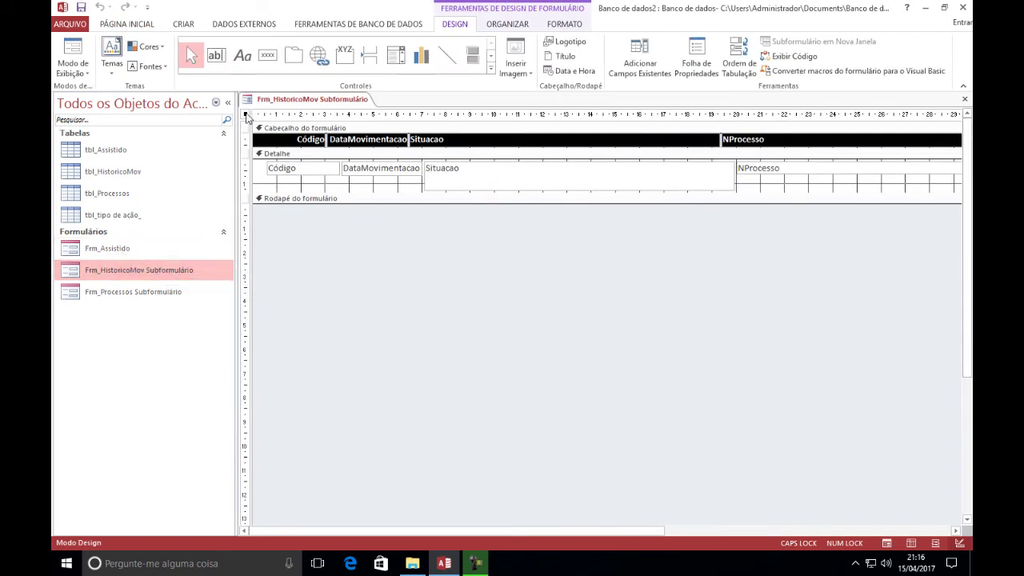
pyautogui.doubleClick(245, 115)
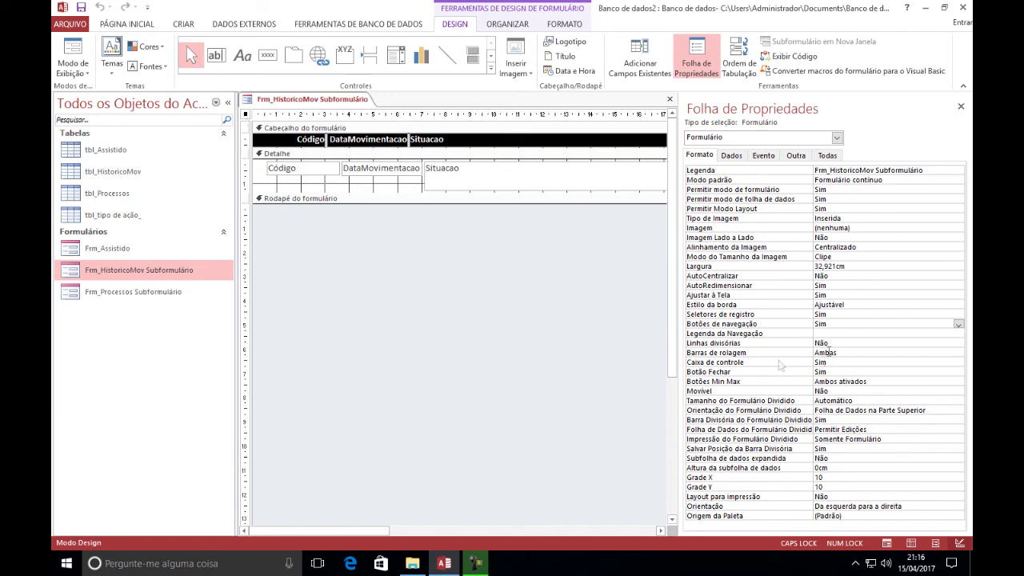
pyautogui.doubleClick(835, 320)
pyautogui.doubleClick(837, 316)
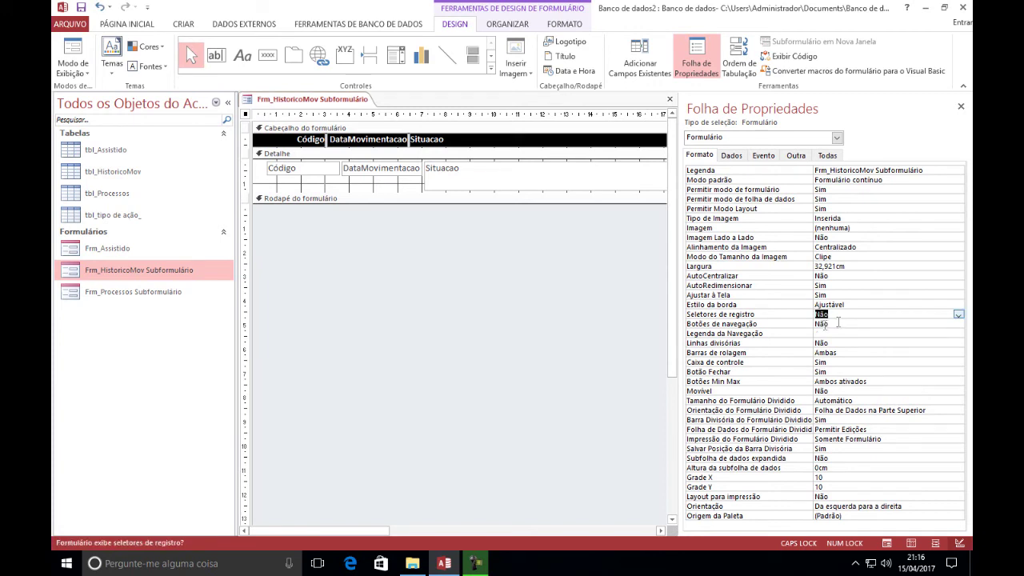
pyautogui.click(962, 106)
pyautogui.click(964, 101)
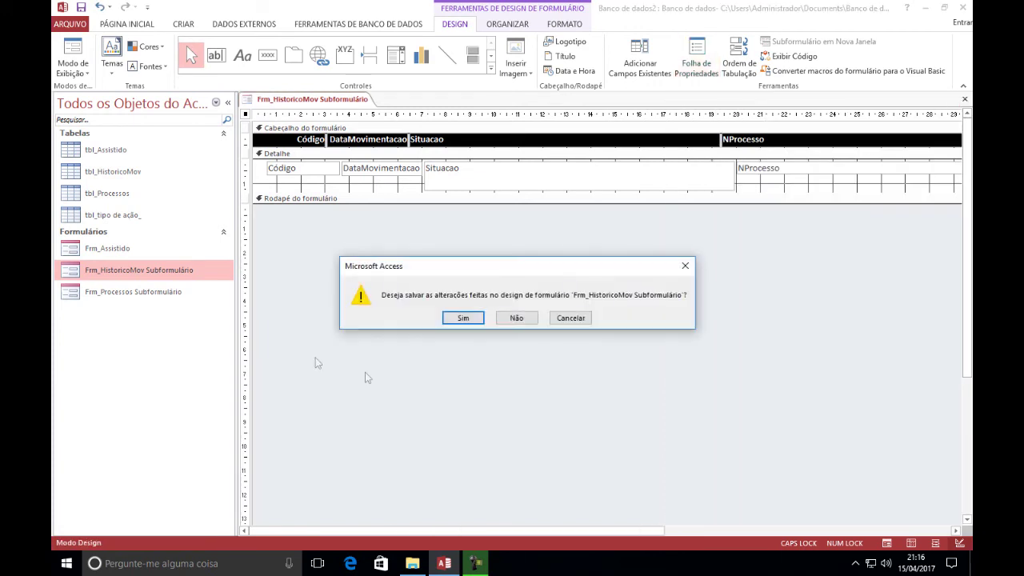
pyautogui.click(463, 316)
# - In the design of Frm_Processos Subformulário, set Botões de navegação and Seletores de registro to Não, and save and close the form
pyautogui.click(170, 296)
pyautogui.rightClick(169, 296)
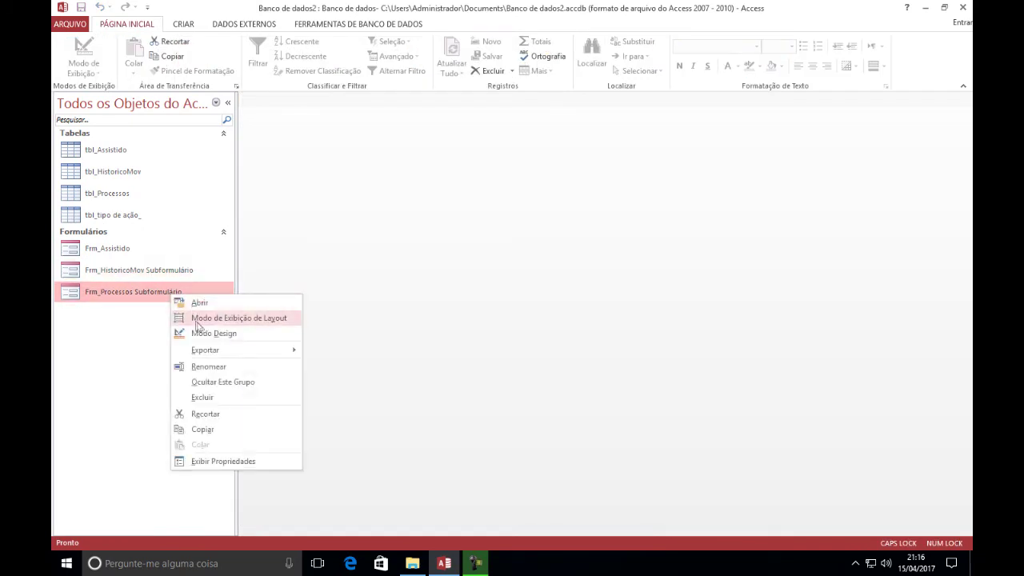
pyautogui.click(192, 331)
pyautogui.doubleClick(246, 116)
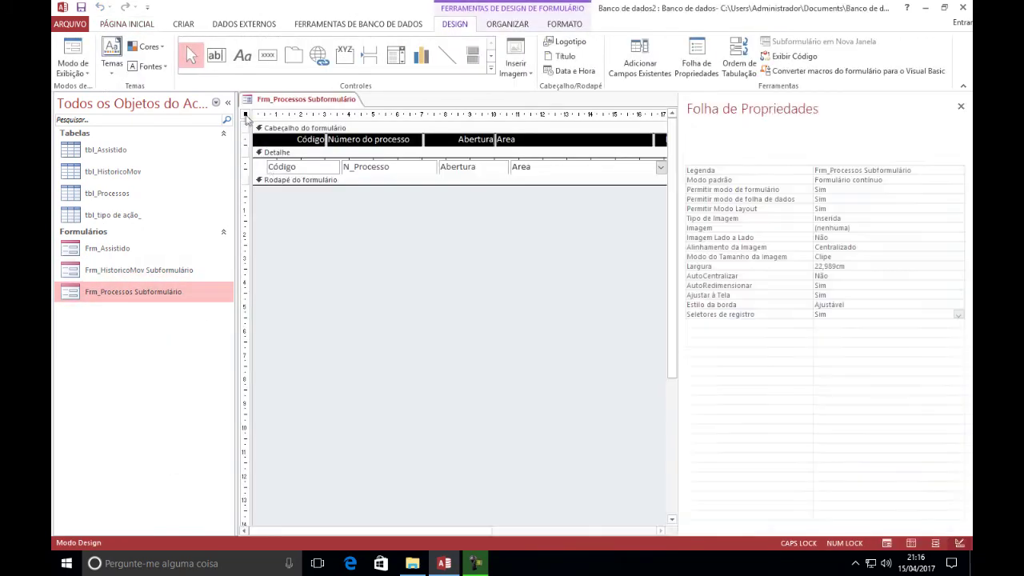
pyautogui.doubleClick(835, 323)
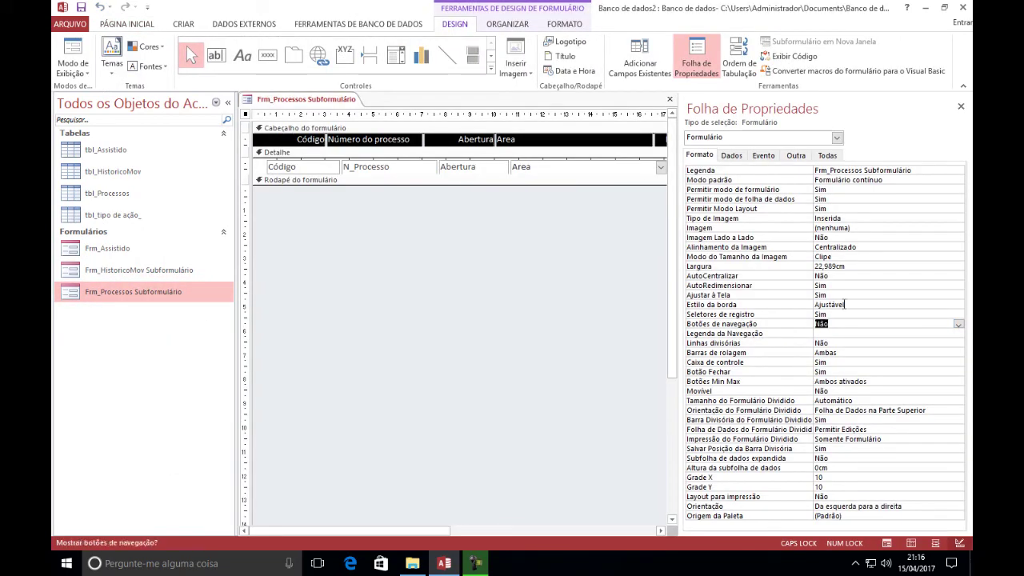
pyautogui.doubleClick(834, 314)
pyautogui.click(961, 107)
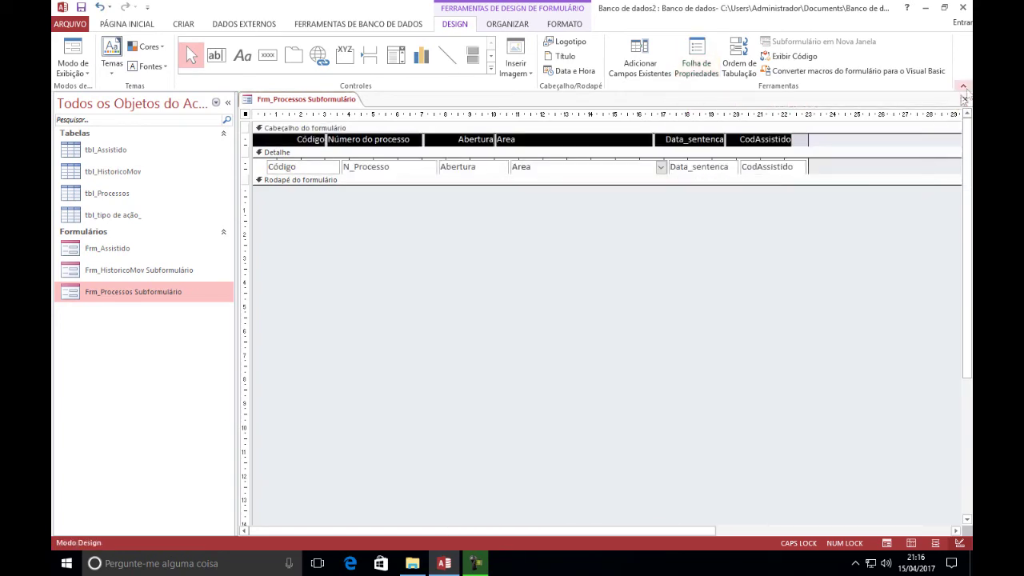
pyautogui.click(963, 99)
pyautogui.click(464, 317)
# - Reopen Frm_Assistido and go back and forth between its two assistido records to check the subforms
pyautogui.doubleClick(107, 249)
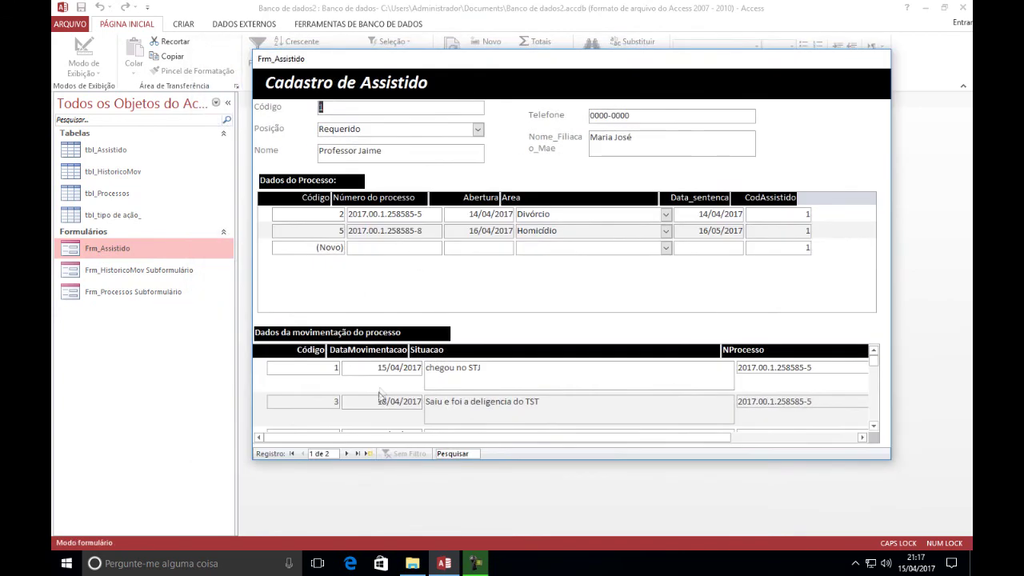
pyautogui.click(347, 454)
pyautogui.click(303, 454)
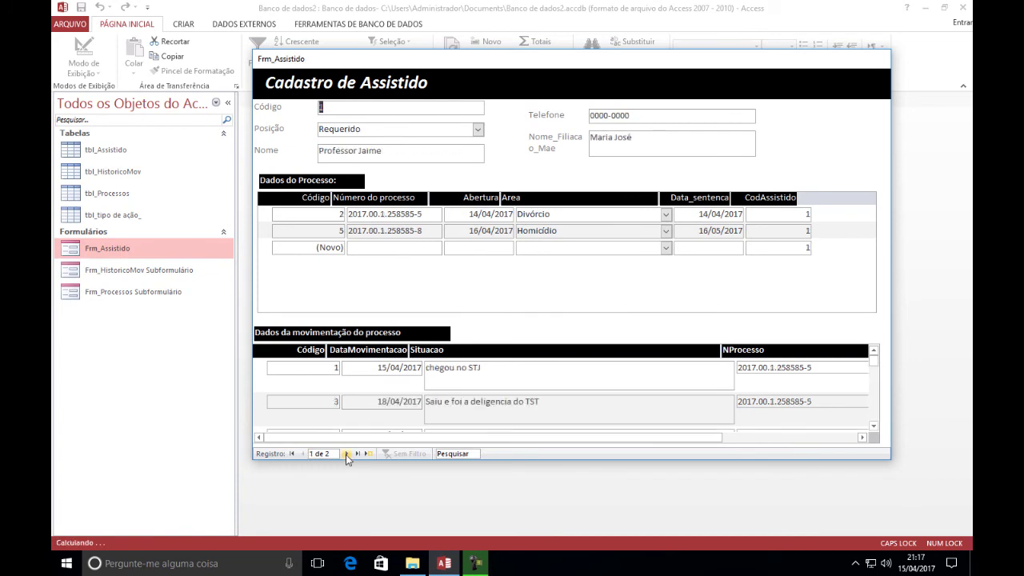
pyautogui.click(346, 454)
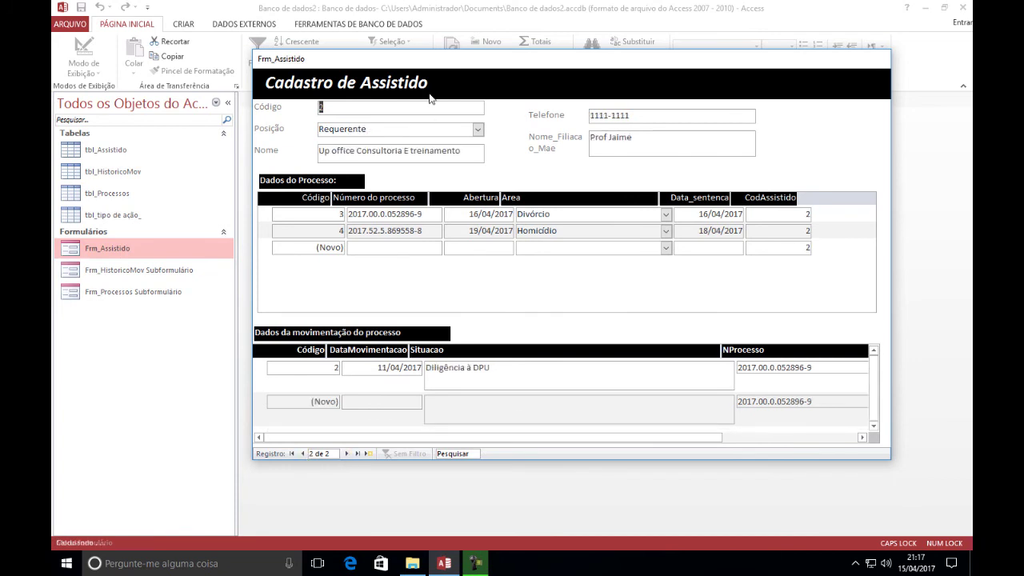
# - Add a new assistido with Posição Requerente and Nome "GRUPO TOP ACCESS", filling in the phone number and the mother's name
pyautogui.click(368, 454)
pyautogui.click(477, 129)
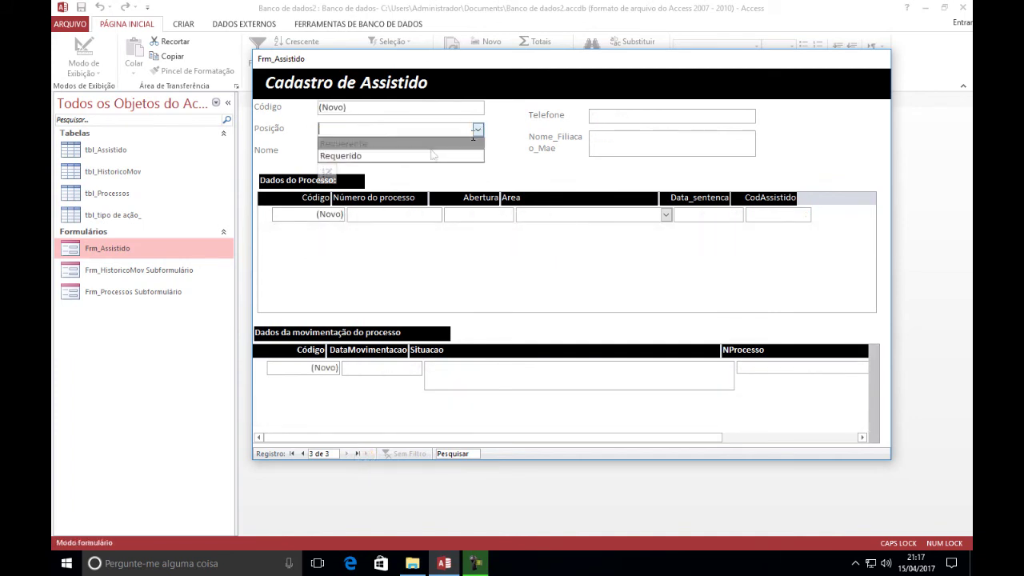
pyautogui.click(348, 144)
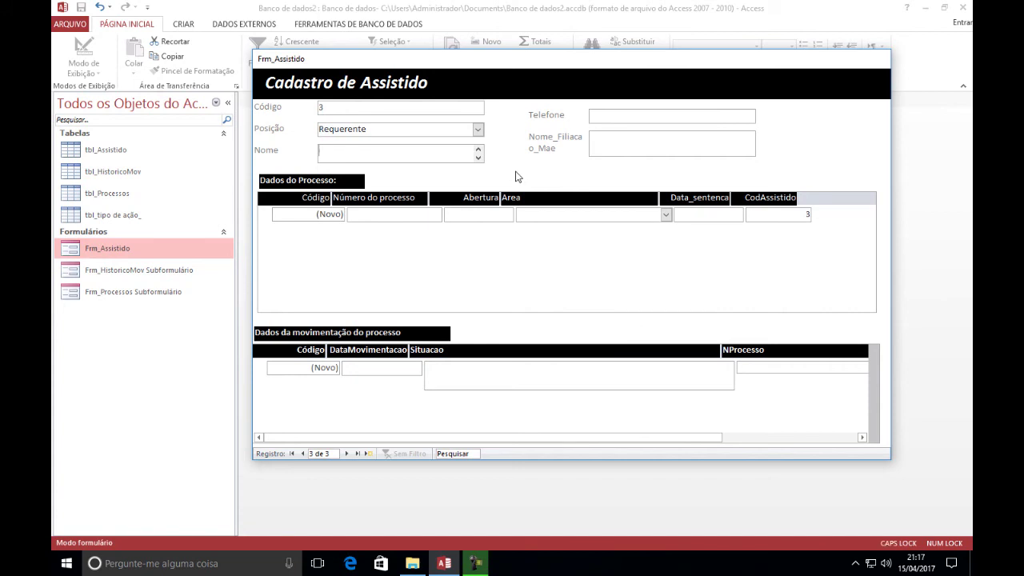
pyautogui.write('O TOP ACCESS')
pyautogui.click(631, 117)
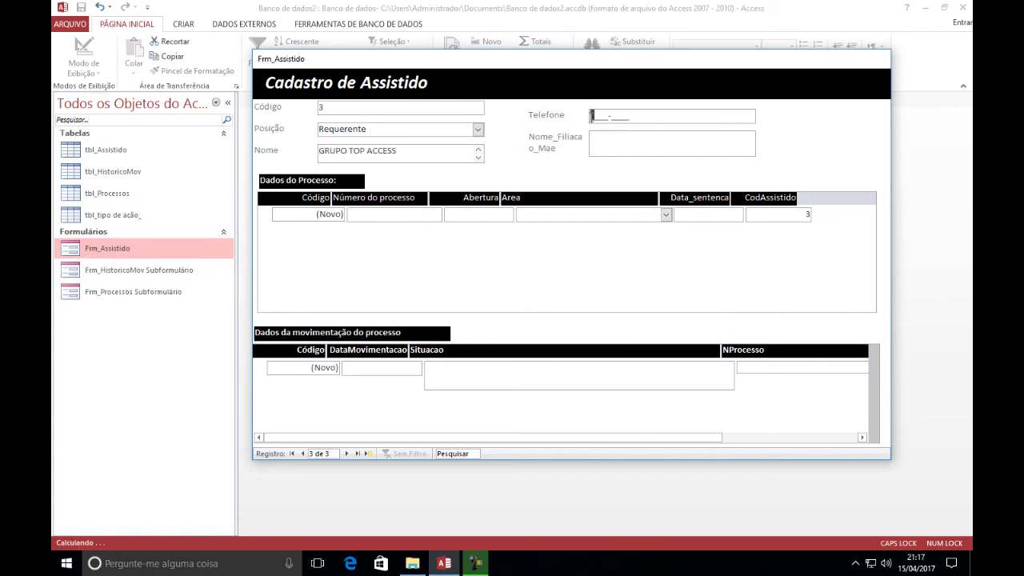
pyautogui.write('0000-0000')
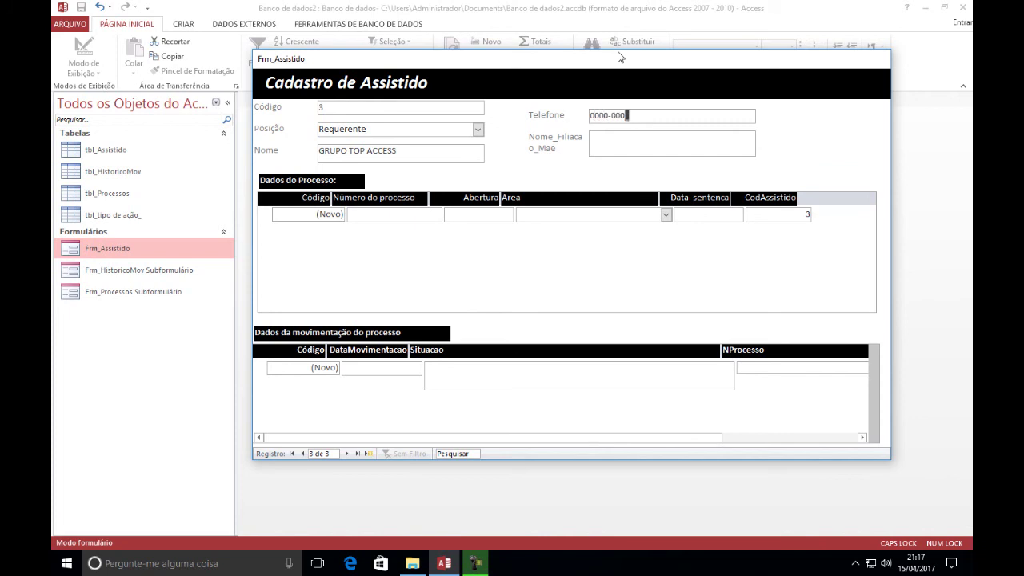
pyautogui.click(591, 137)
pyautogui.press('capslock')
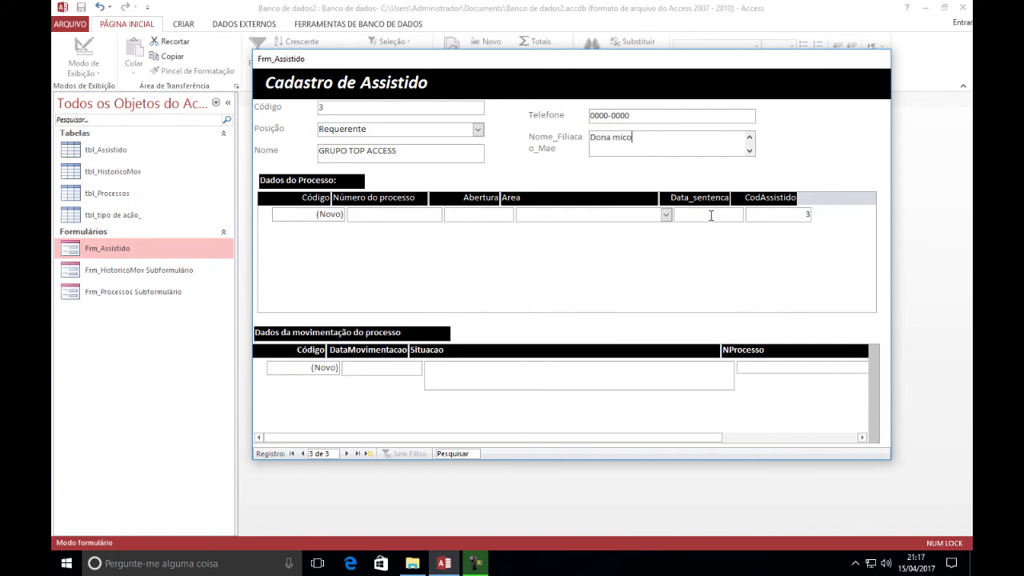
pyautogui.press('Tab')
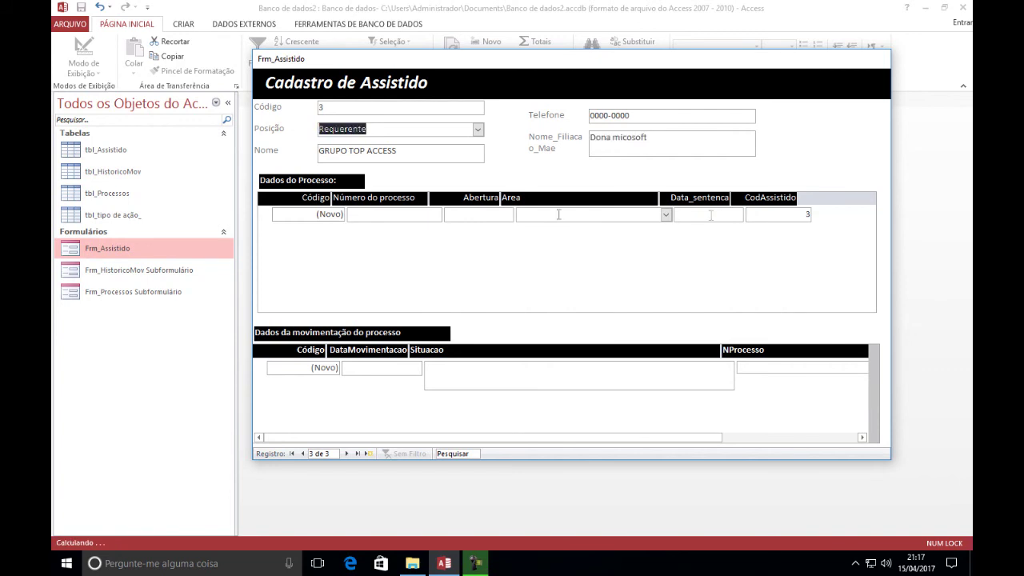
pyautogui.click(358, 214)
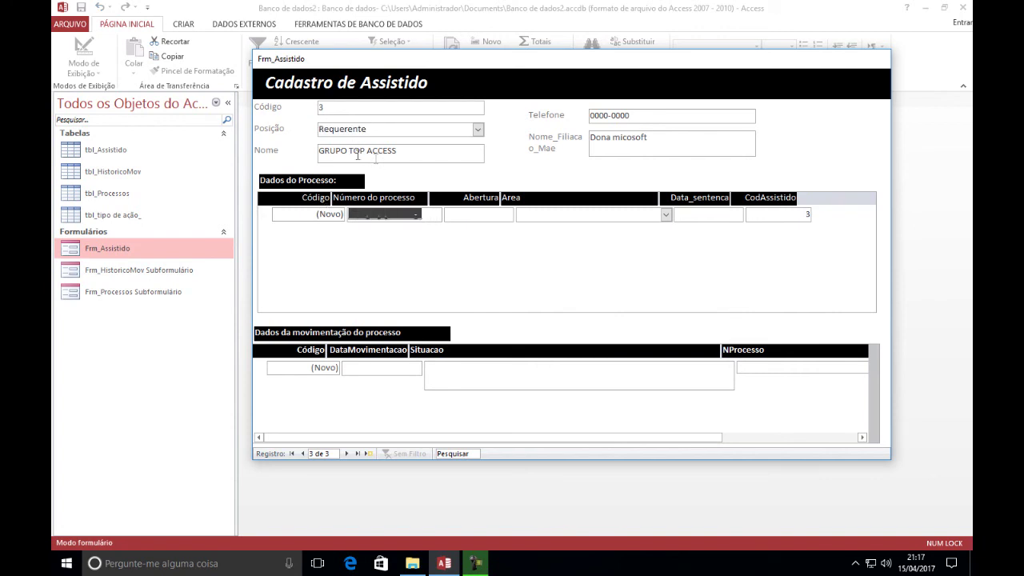
pyautogui.write('2')
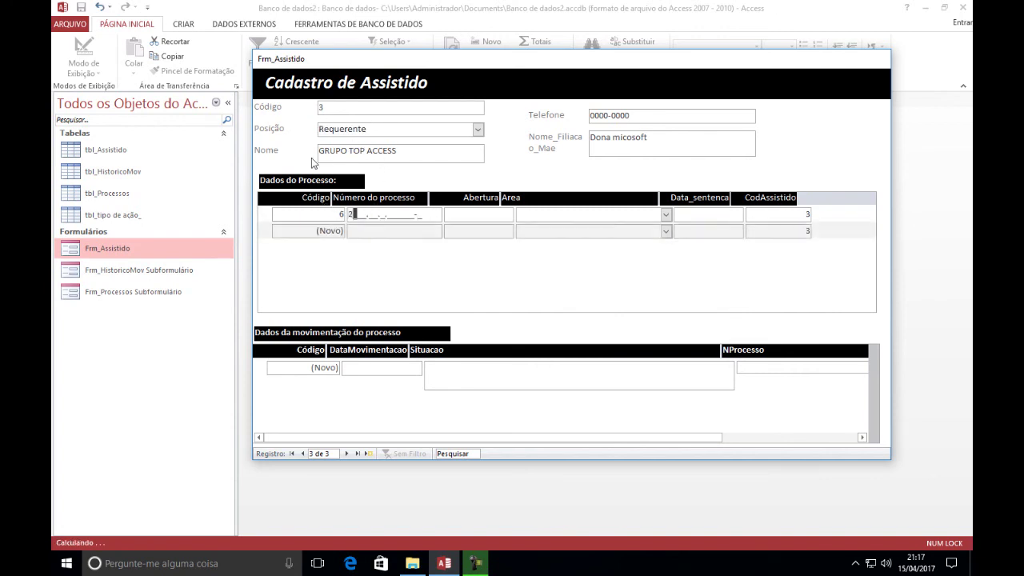
pyautogui.write('017.00.0.')
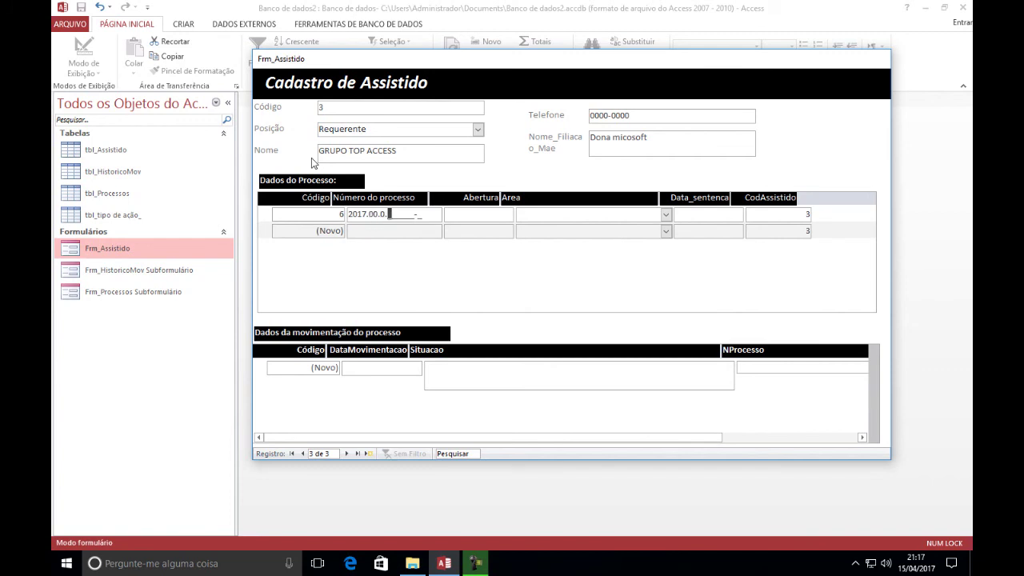
pyautogui.write('052582')
pyautogui.write('05/05/201')
pyautogui.write('7')
pyautogui.press('Tab')
pyautogui.click(666, 215)
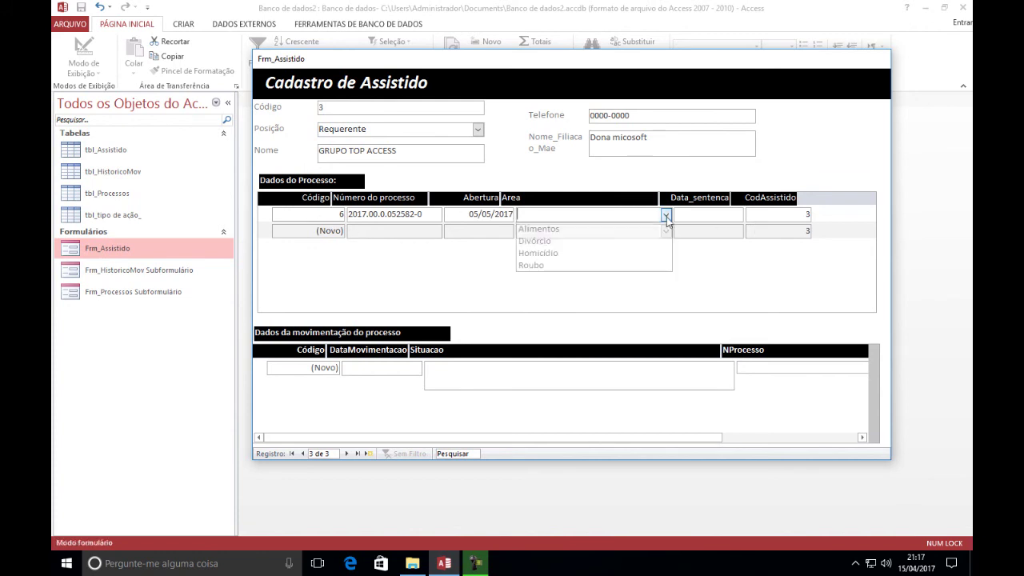
pyautogui.click(596, 238)
pyautogui.press('Tab')
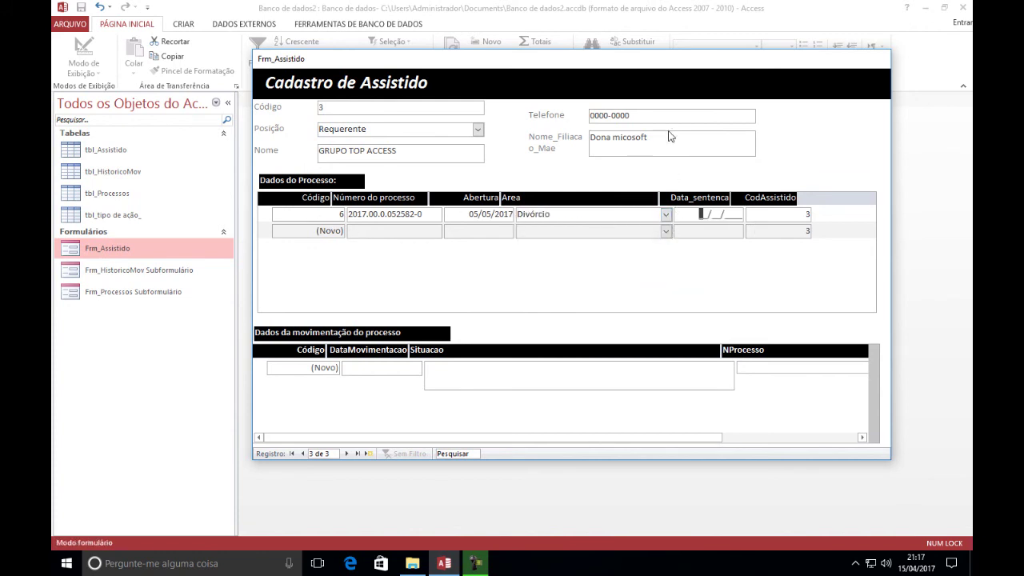
pyautogui.write('06/05/2017')
pyautogui.press('Tab')
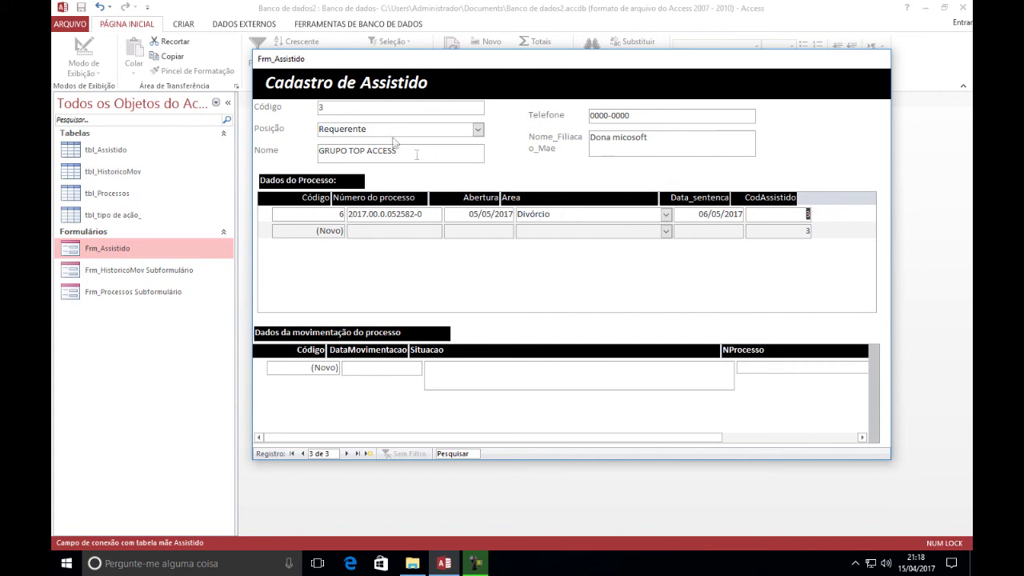
# - Add a second process based on the copied number, 2017.00.0.052582-1, with Abertura 08/05/2017, Area Homicídio and Data_sentenca 08/05/2017
pyautogui.moveTo(404, 152); pyautogui.dragTo(286, 148)
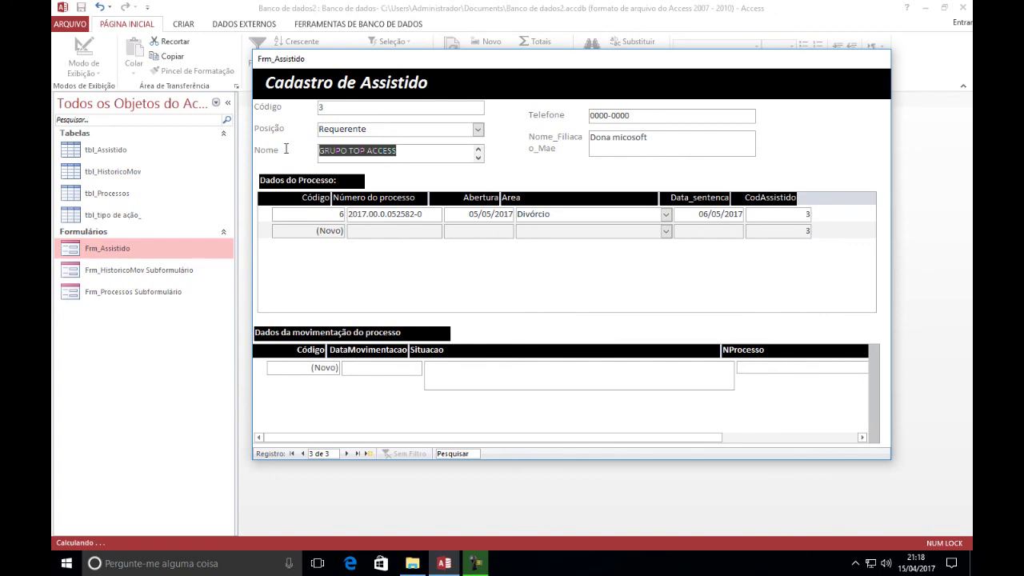
pyautogui.click(415, 213)
pyautogui.hotkey('ctrl', 'c')
pyautogui.click(354, 230)
pyautogui.hotkey('ctrl', 'v')
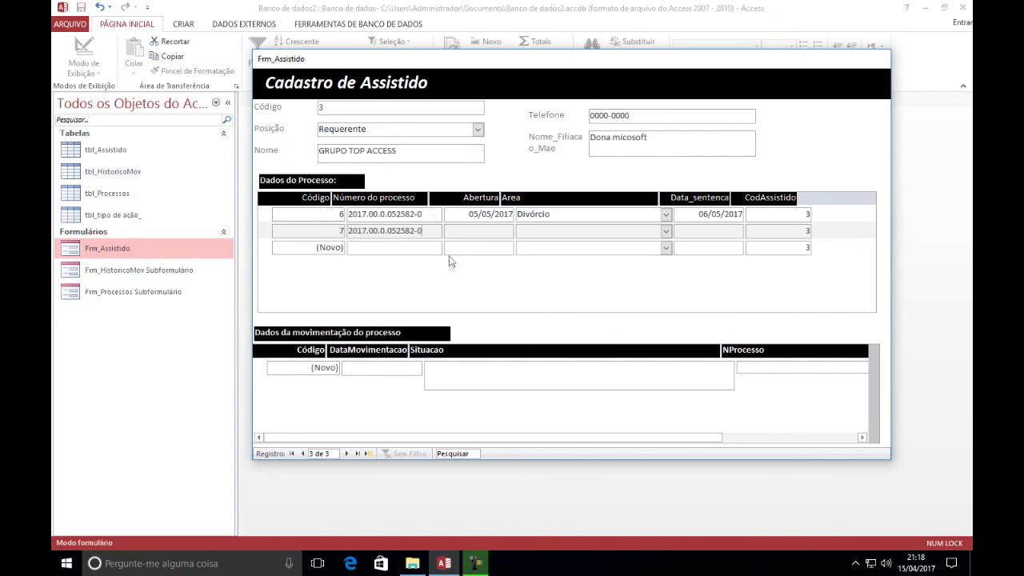
pyautogui.click(473, 232)
pyautogui.write('08/05/2017')
pyautogui.click(665, 231)
pyautogui.click(582, 270)
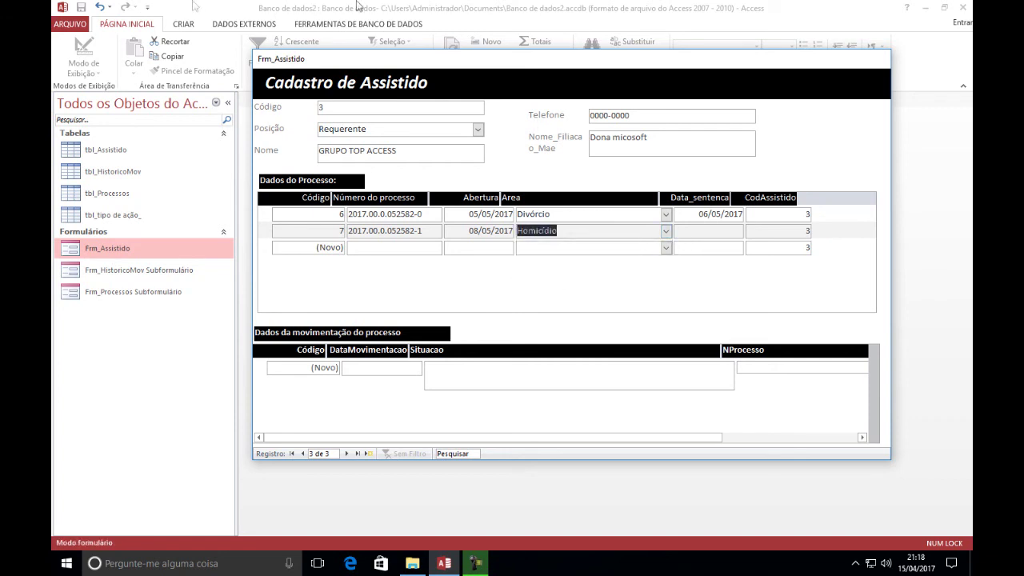
pyautogui.press('Tab')
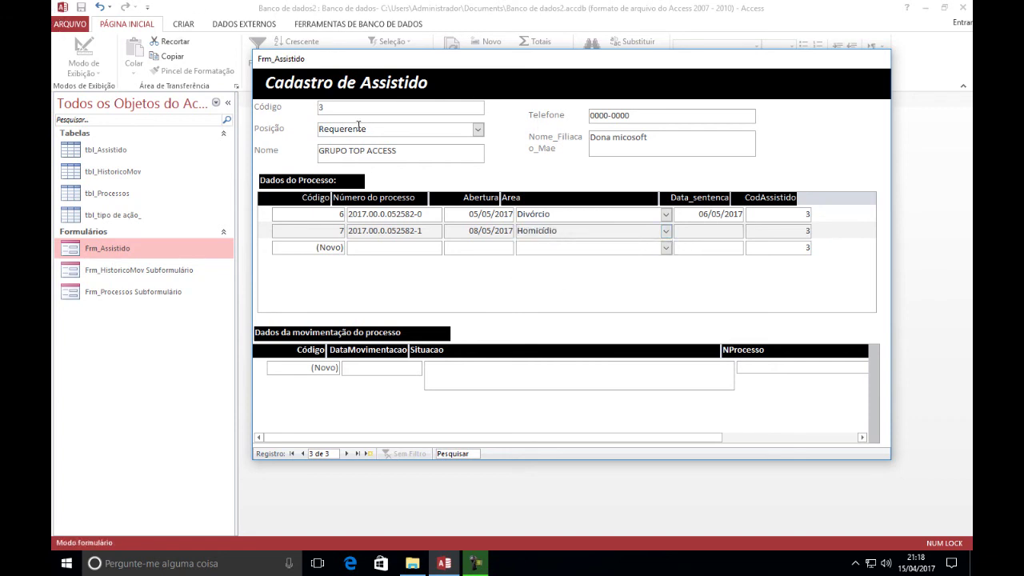
pyautogui.write('08/05/2017')
pyautogui.press('Tab')
# - Add a movement to the new Divórcio process dated 15/05/2017 with the Situacao "Foi para o coordenador geral"
pyautogui.click(432, 215)
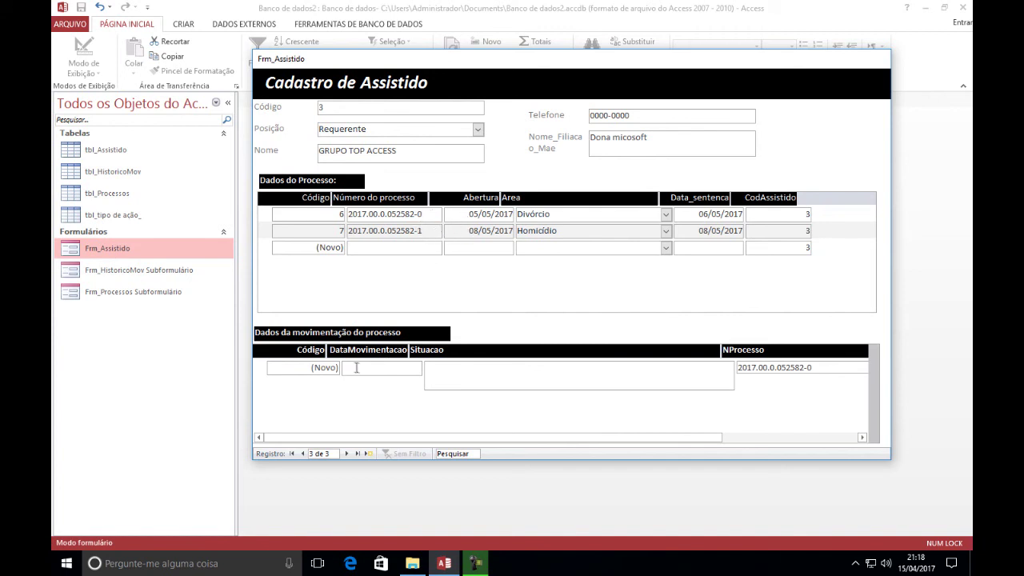
pyautogui.click(430, 368)
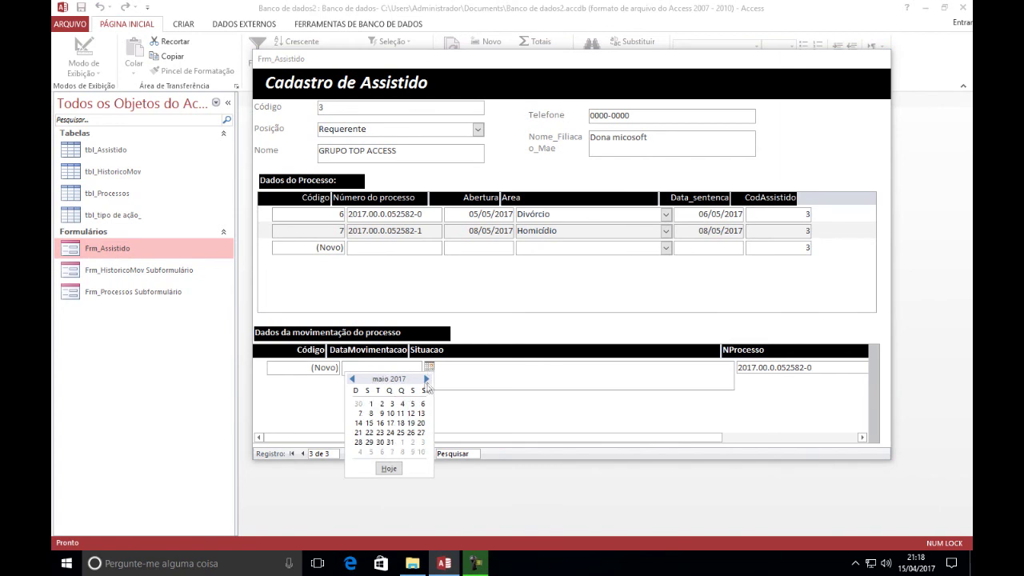
pyautogui.click(369, 423)
pyautogui.click(462, 382)
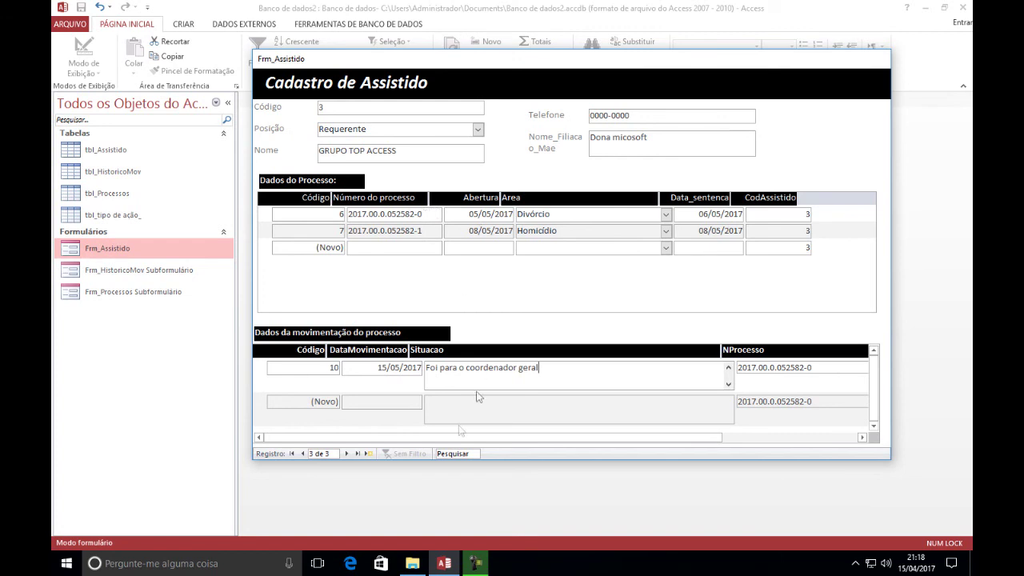
# - Add a second movement to the Divórcio process dated 18/05/2017 with the Situacao "Retornou a DPU"
pyautogui.click(444, 402)
pyautogui.write('1')
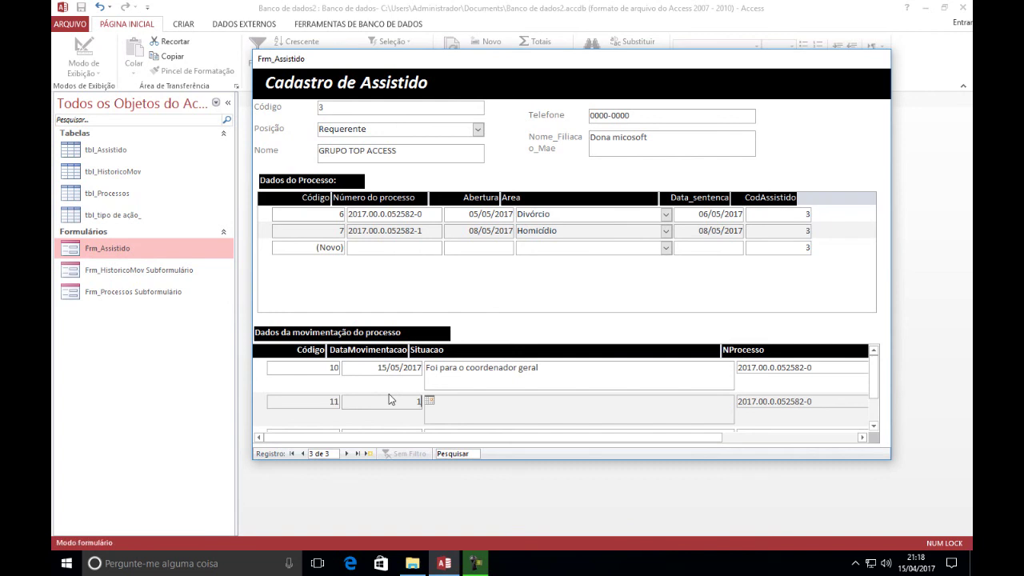
pyautogui.write('8052017')
pyautogui.click(430, 400)
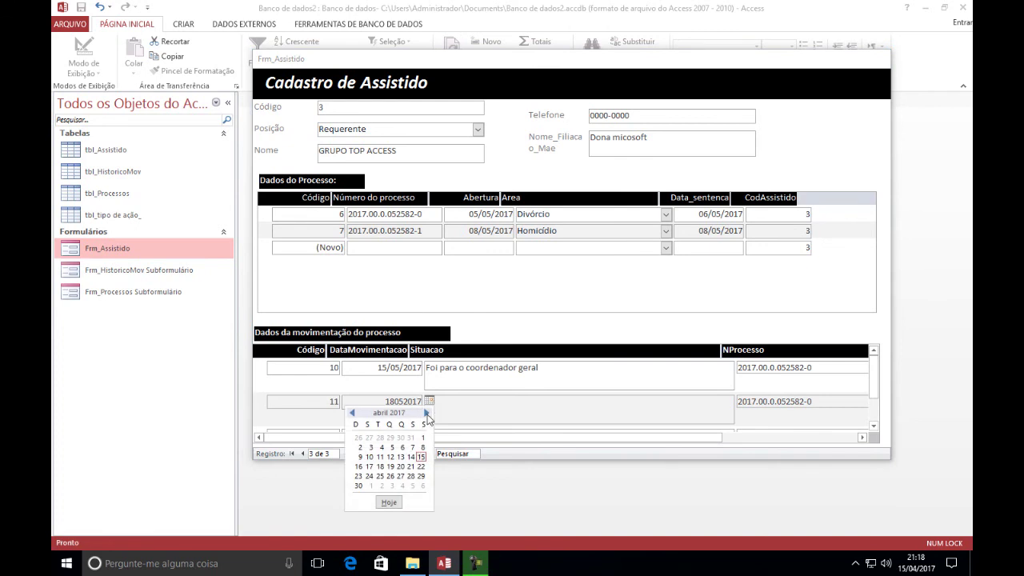
pyautogui.click(400, 457)
pyautogui.click(455, 409)
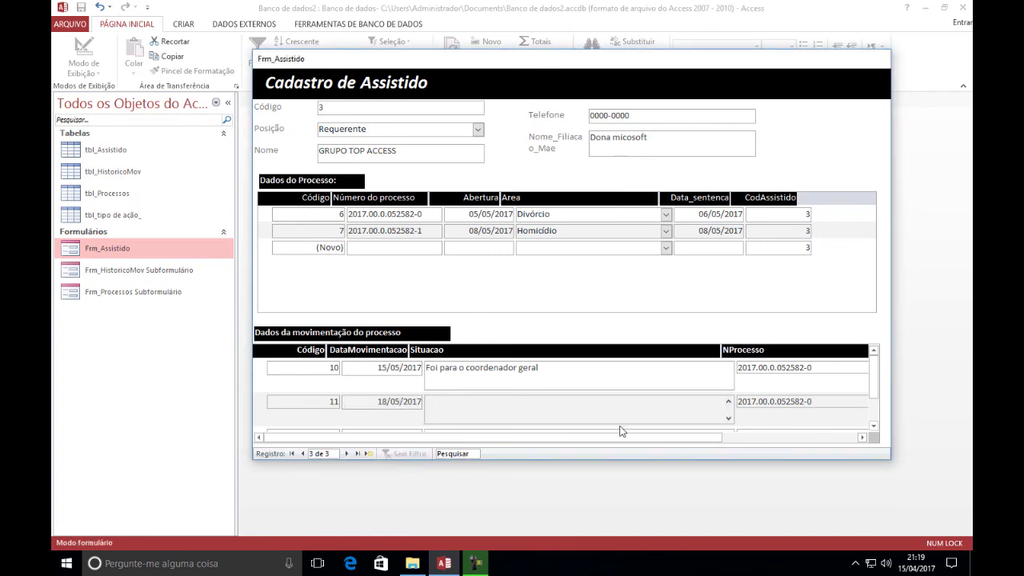
pyautogui.write('Retornou a')
pyautogui.press('capslock')
pyautogui.press('Tab')
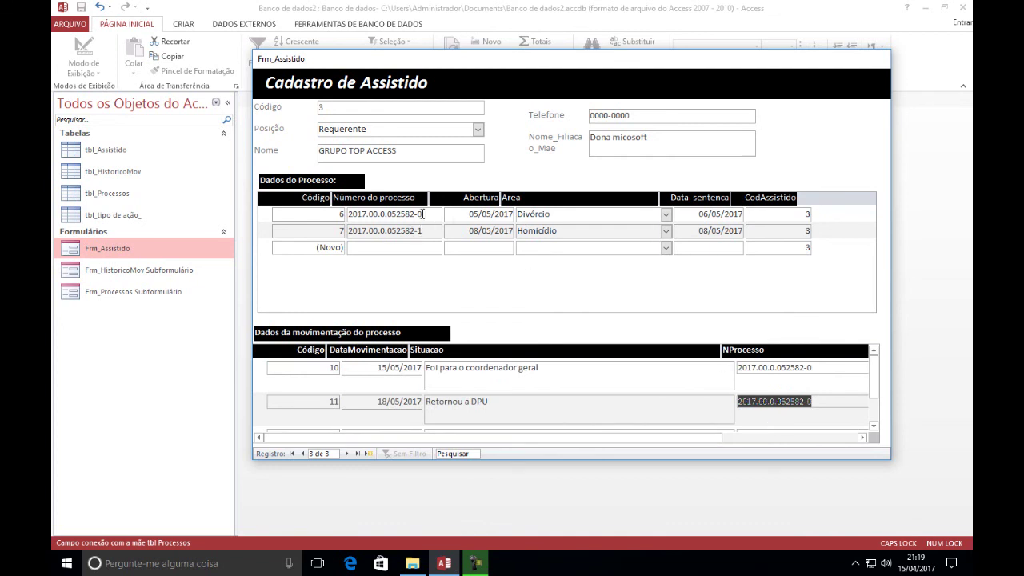
pyautogui.click(763, 368)
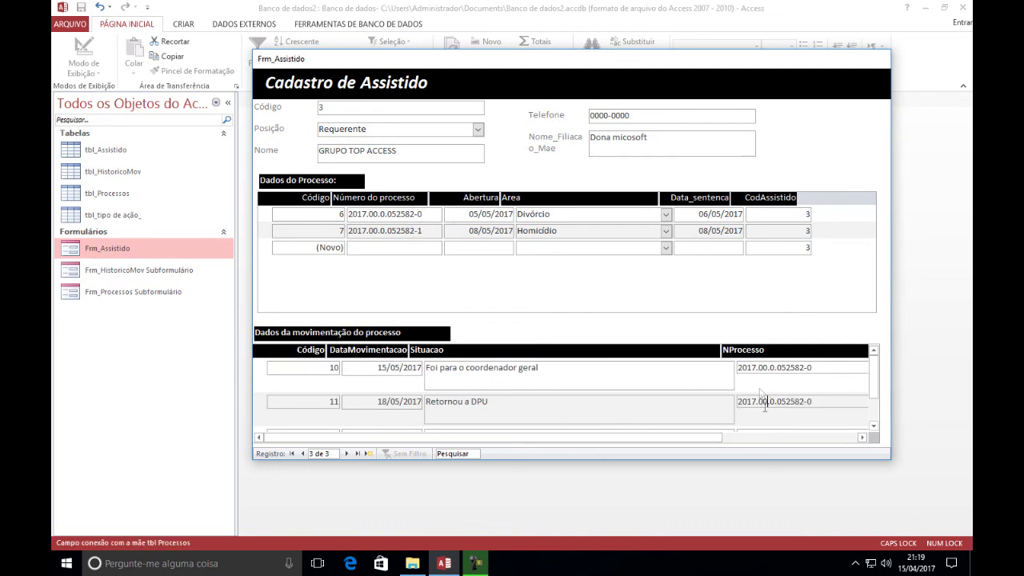
pyautogui.click(422, 214)
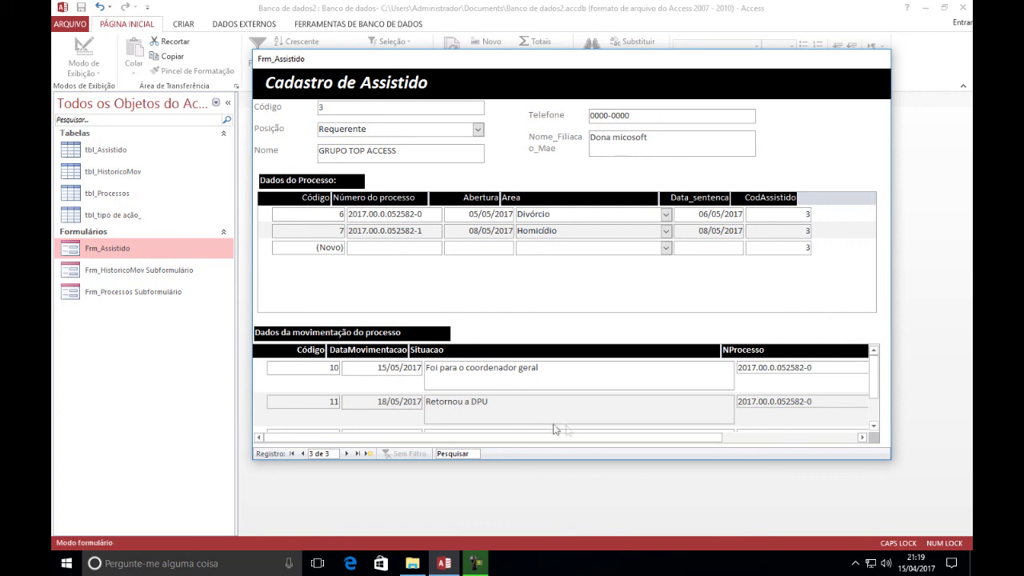
# - Add a movement to the Homicídio process 2017.00.0.052582-1 dated 23/05/2017 with the Situacao "Novo processo em fase de abertura"
pyautogui.click(430, 232)
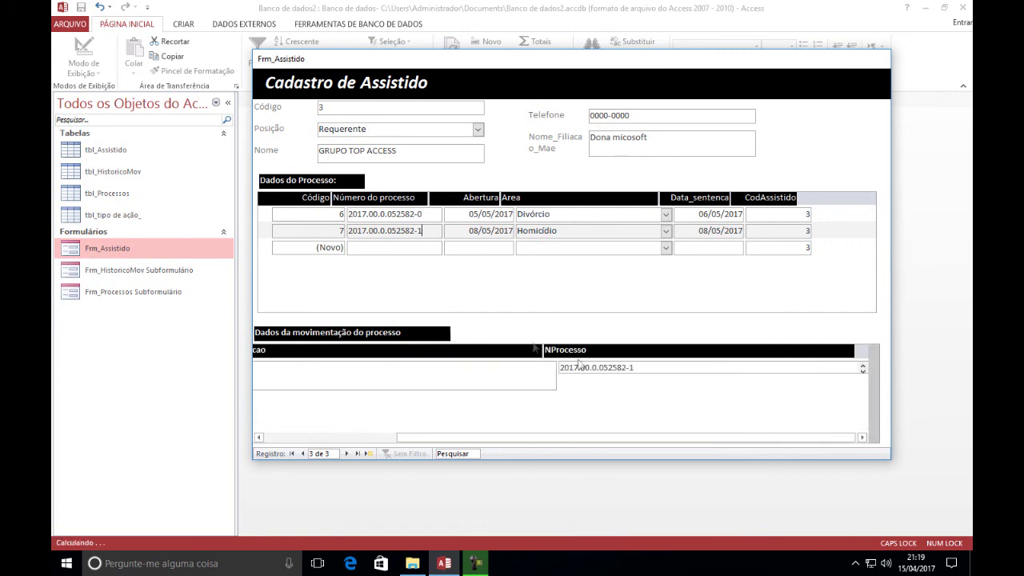
pyautogui.click(253, 426)
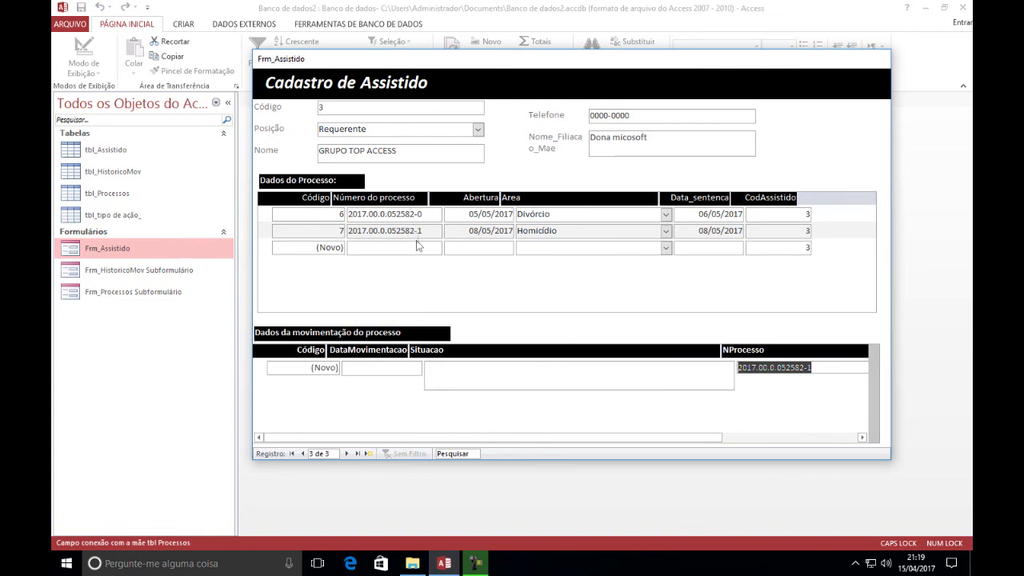
pyautogui.click(354, 368)
pyautogui.click(430, 366)
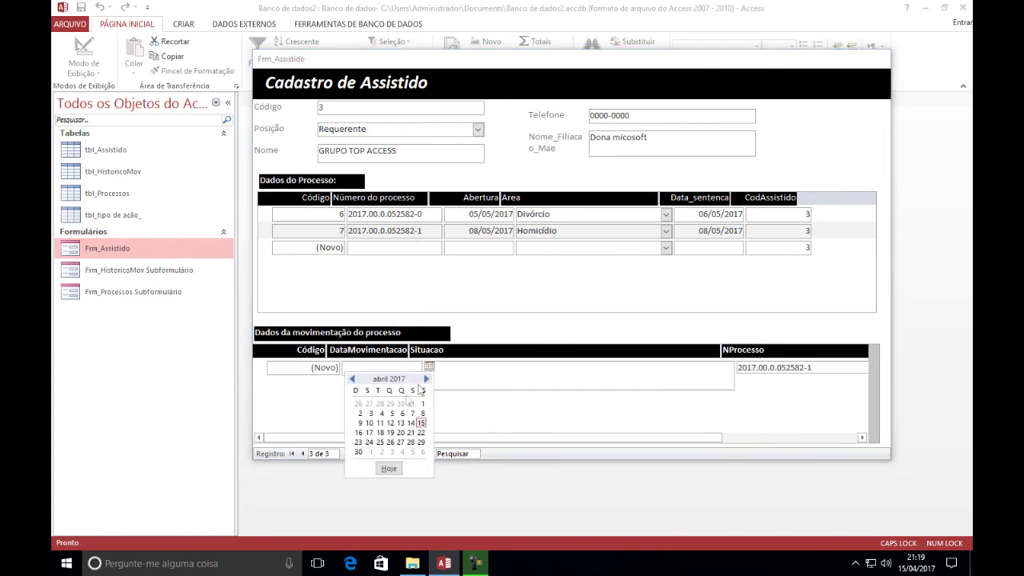
pyautogui.click(426, 378)
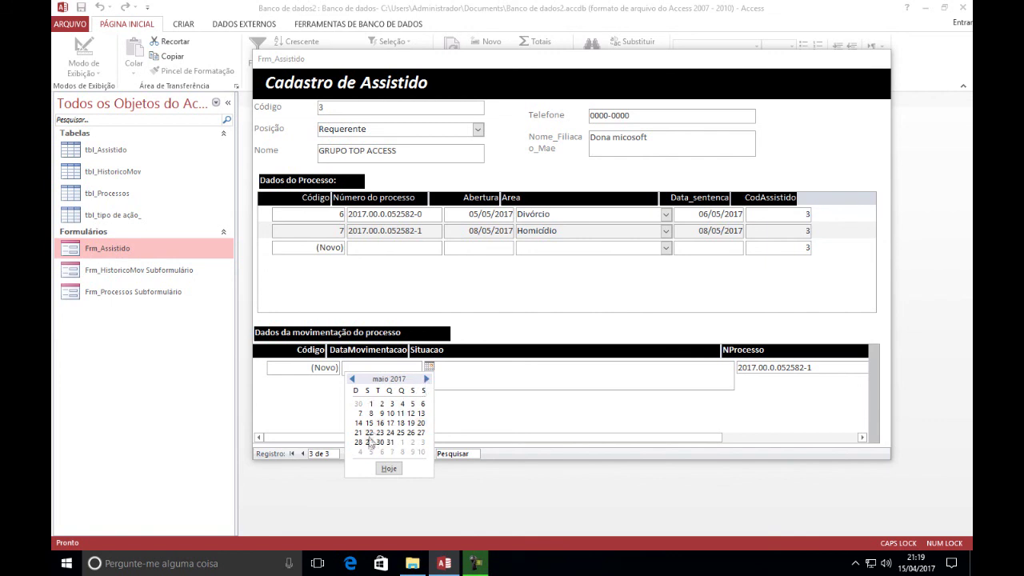
pyautogui.click(381, 432)
pyautogui.click(496, 379)
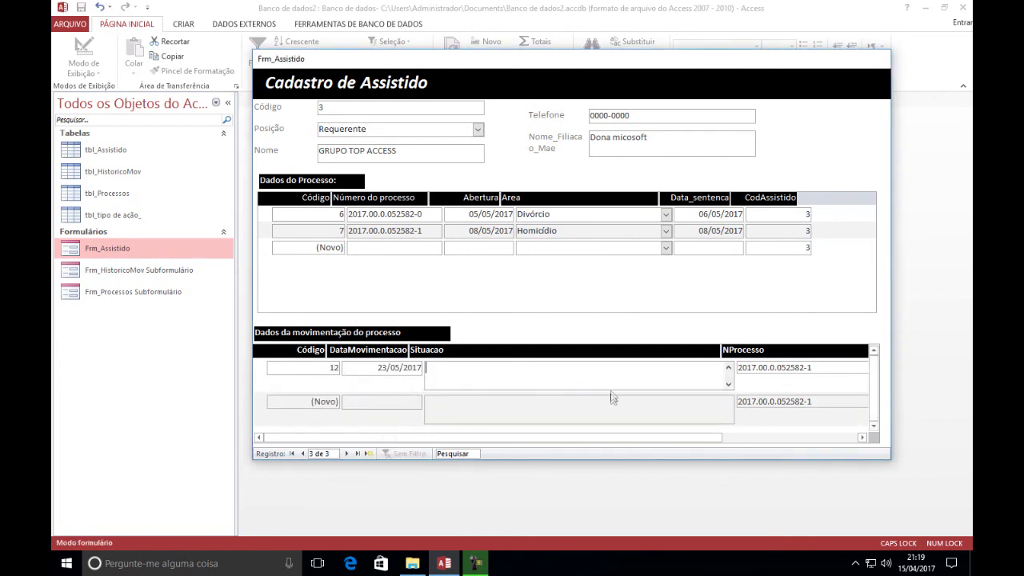
pyautogui.write('nOVO processo em fase de abertura')
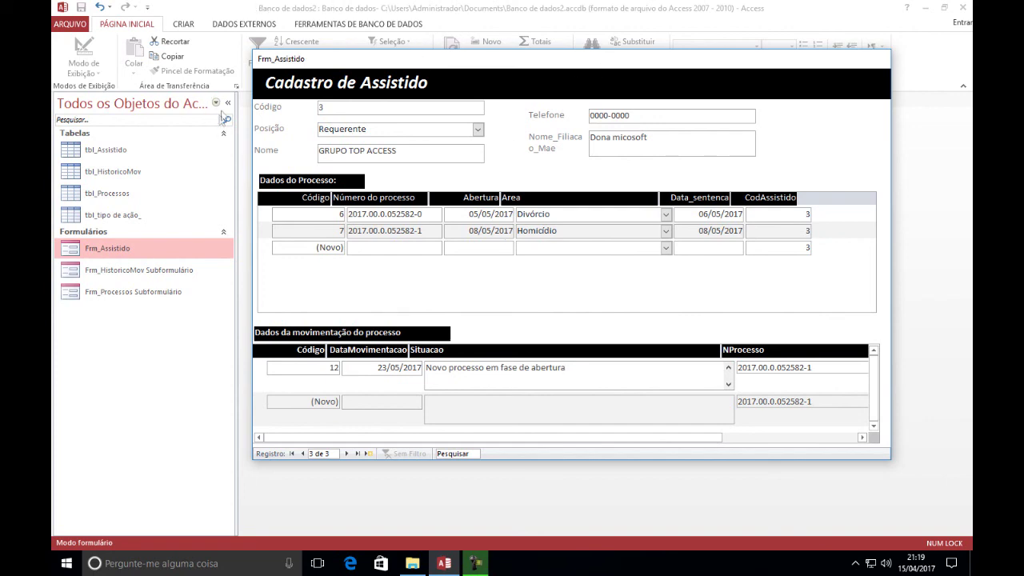
# - Open the database relationships, examine the links between tbl_Assistido, tbl_Processos and tbl_HistoricoMov with the form moved aside, and close them
pyautogui.moveTo(482, 64); pyautogui.dragTo(545, 68)
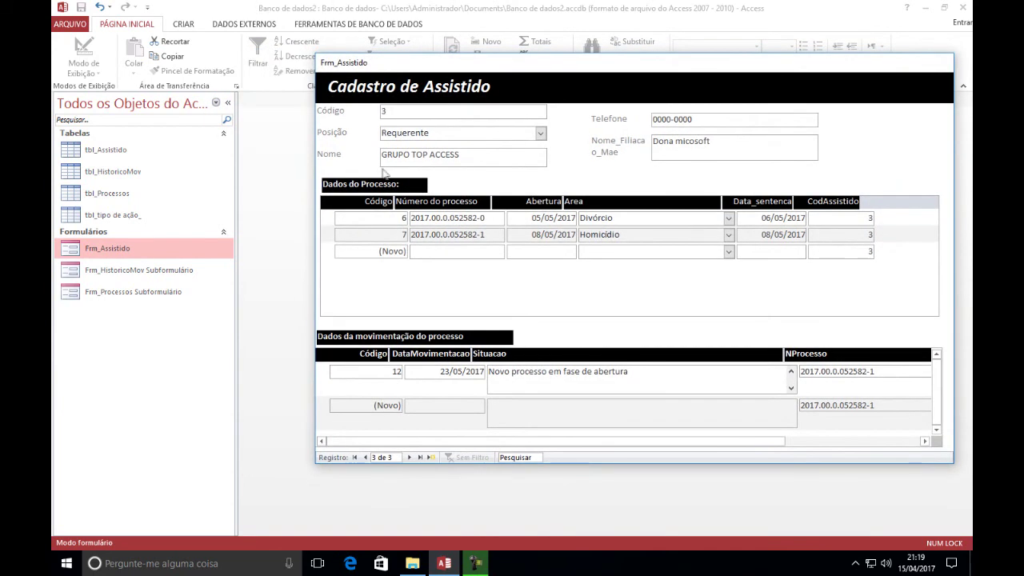
pyautogui.click(499, 218)
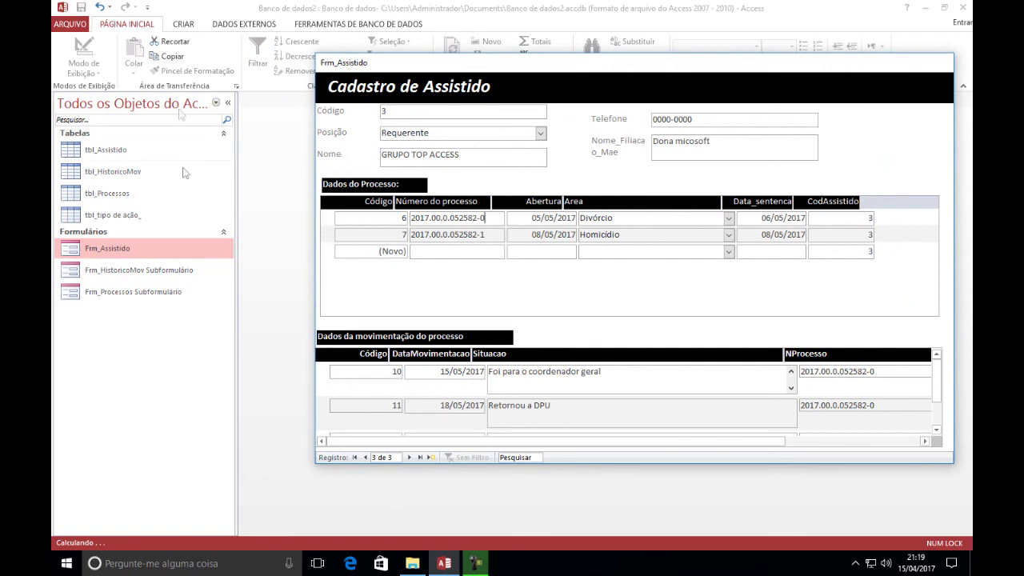
pyautogui.click(102, 150)
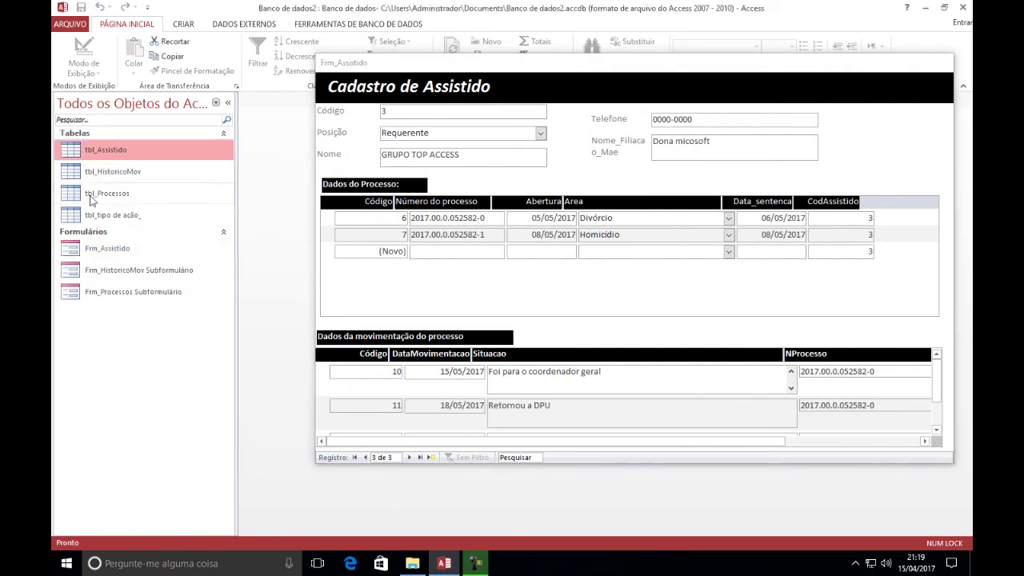
pyautogui.click(320, 25)
pyautogui.click(215, 64)
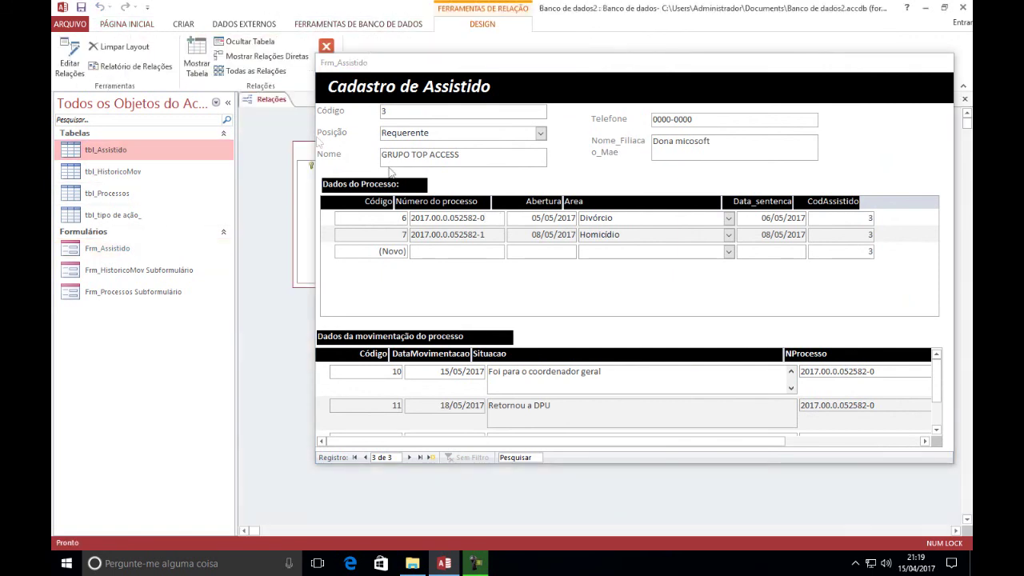
pyautogui.moveTo(493, 64); pyautogui.dragTo(493, 390)
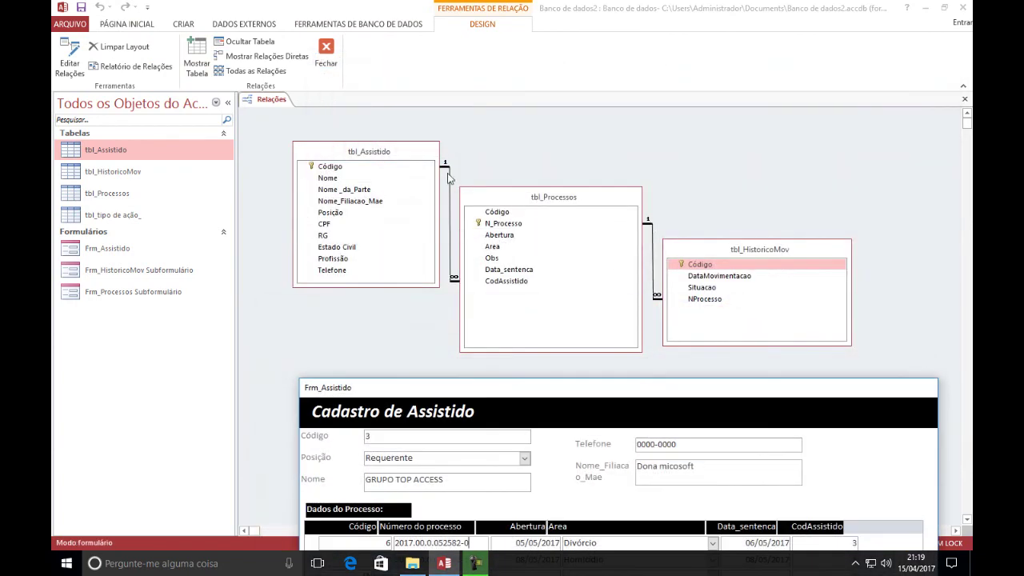
pyautogui.click(325, 52)
# - Collapse the Navigation Pane and reposition the Frm_Assistido pop-up so the whole form is in view
pyautogui.moveTo(548, 389); pyautogui.dragTo(525, 116)
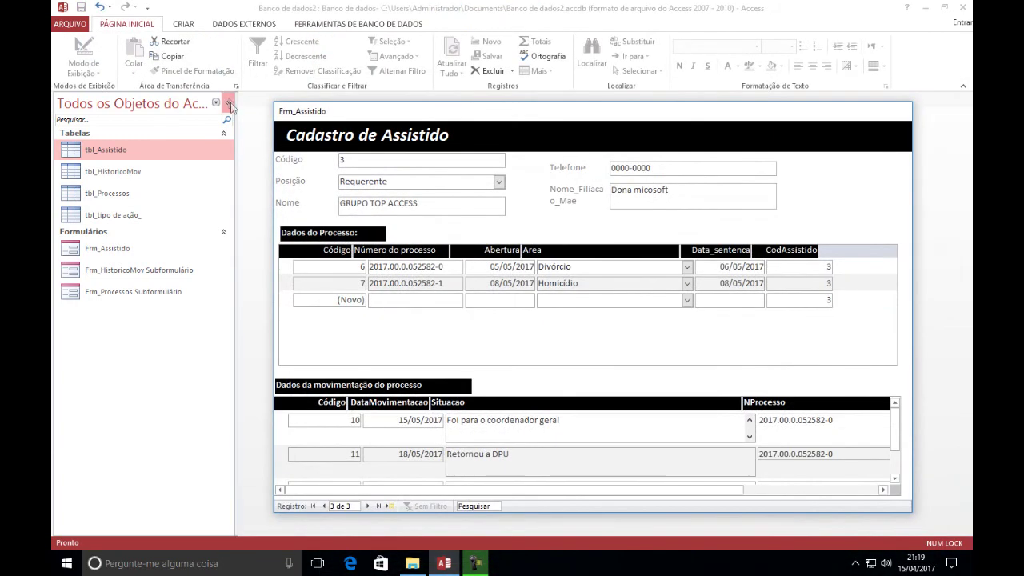
pyautogui.click(228, 103)
pyautogui.moveTo(451, 118); pyautogui.dragTo(378, 43)
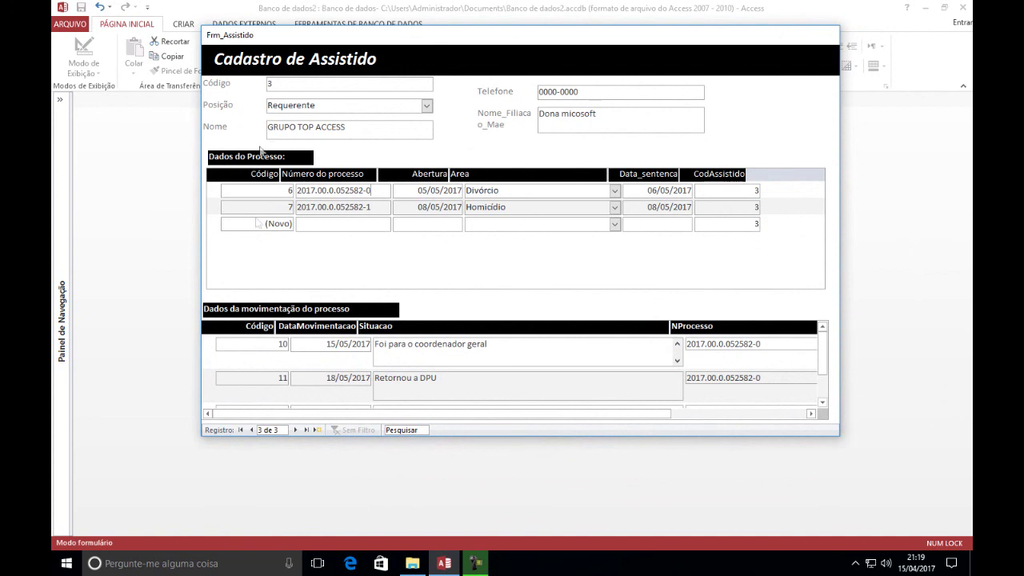
# - Go to the first assistido record and review the movement history of its Divórcio and Homicídio processes
pyautogui.click(240, 430)
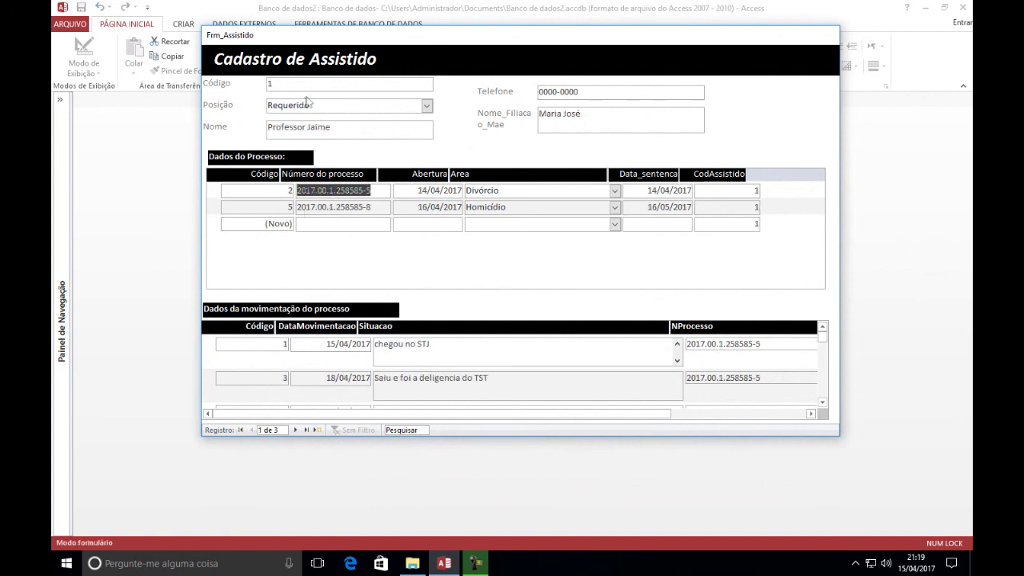
pyautogui.click(346, 206)
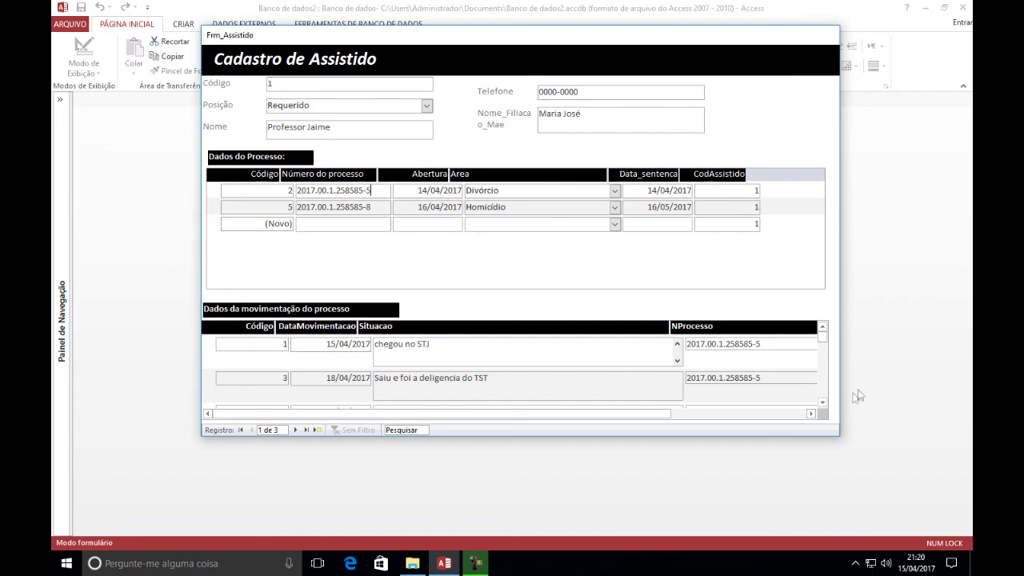
pyautogui.click(822, 403)
pyautogui.click(823, 404)
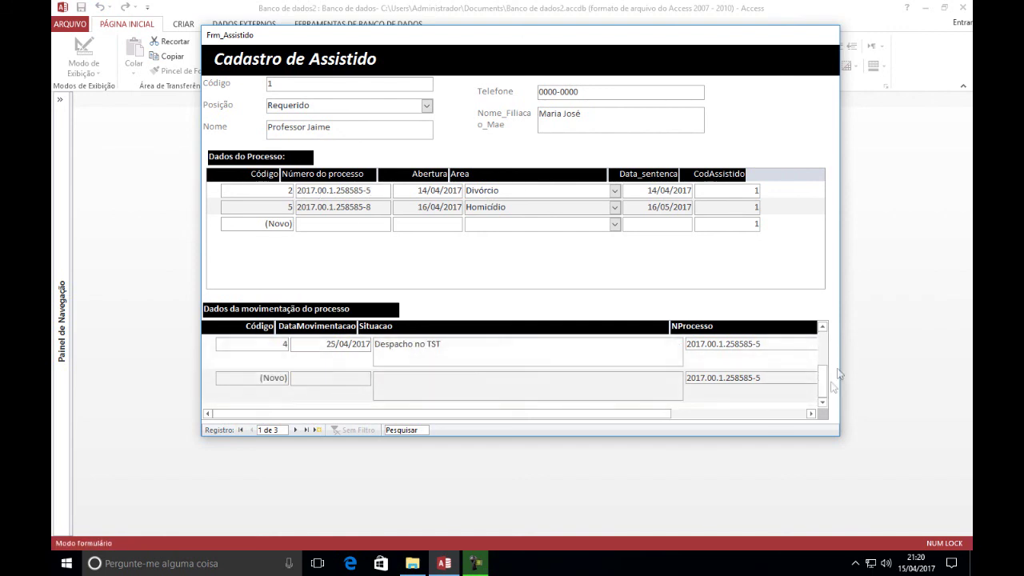
pyautogui.moveTo(822, 376); pyautogui.dragTo(822, 340)
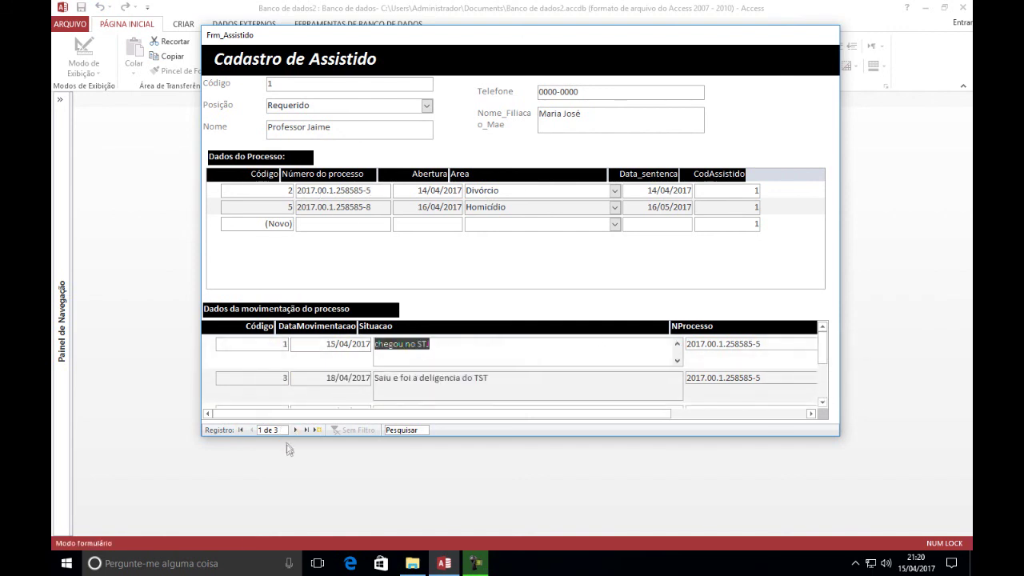
pyautogui.click(379, 207)
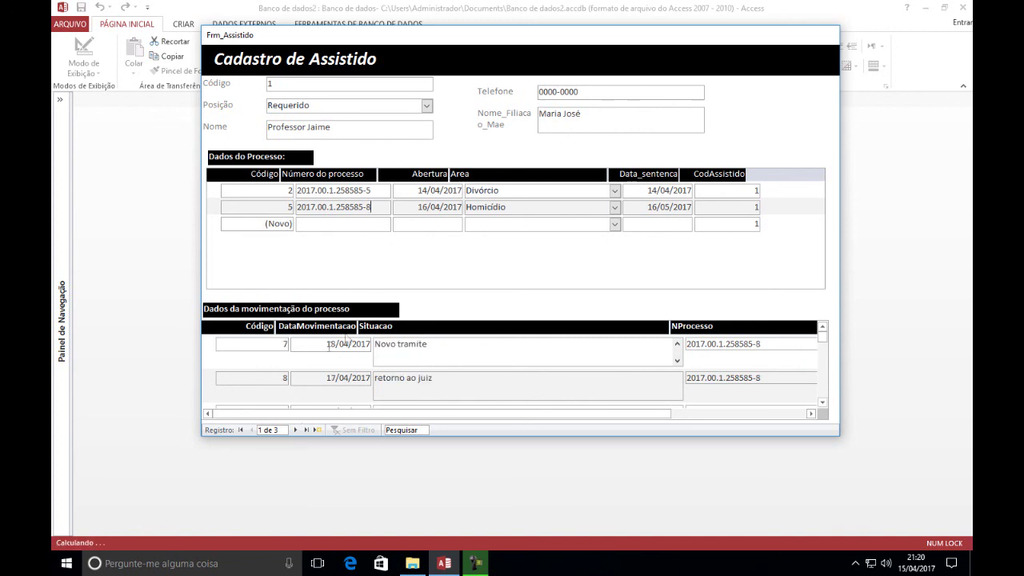
pyautogui.click(822, 403)
pyautogui.click(822, 403)
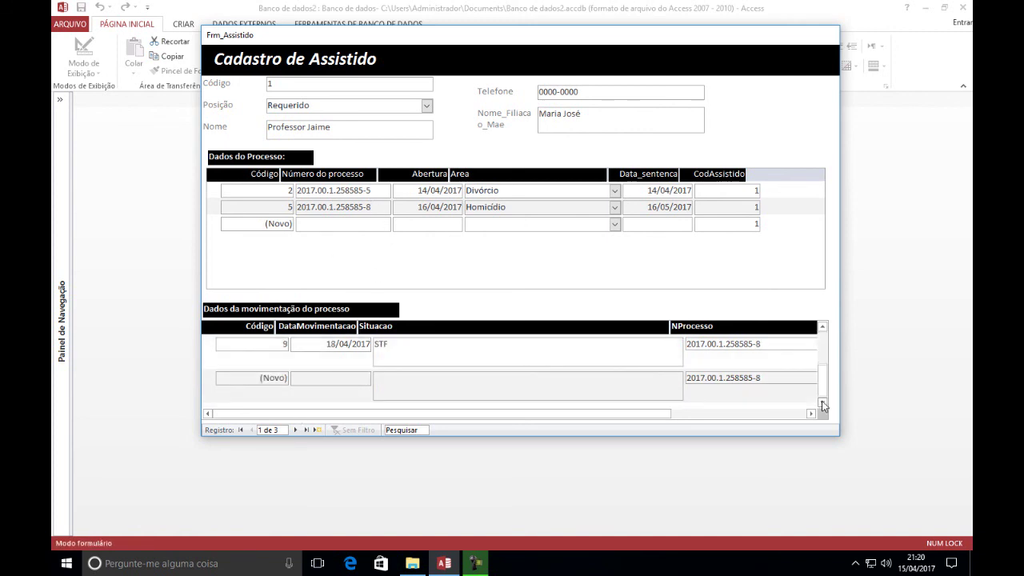
# - Go to the second assistido record and check the movements linked to each of its two processes
pyautogui.click(295, 431)
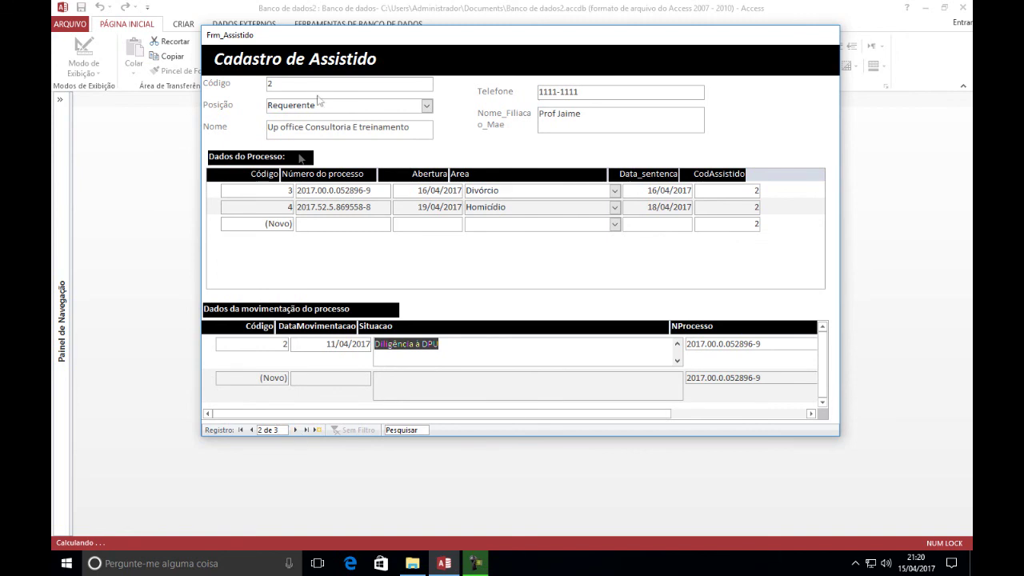
pyautogui.moveTo(408, 129); pyautogui.dragTo(240, 127)
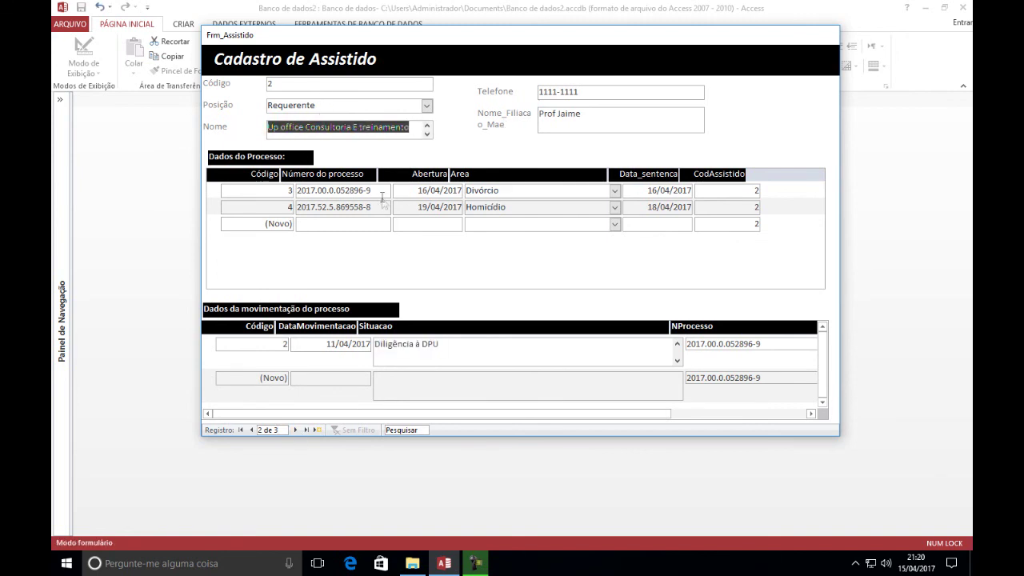
pyautogui.click(383, 192)
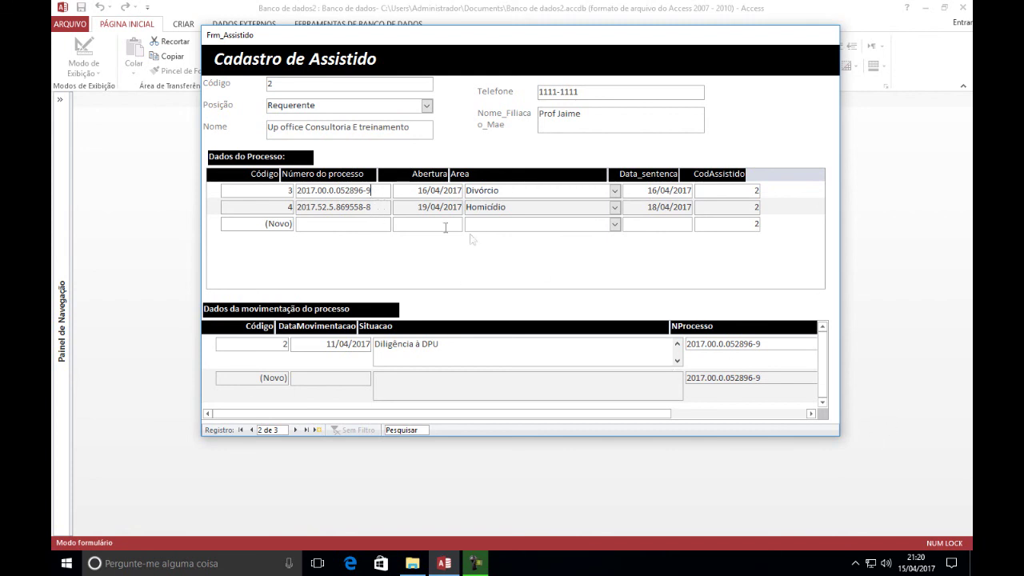
pyautogui.click(379, 208)
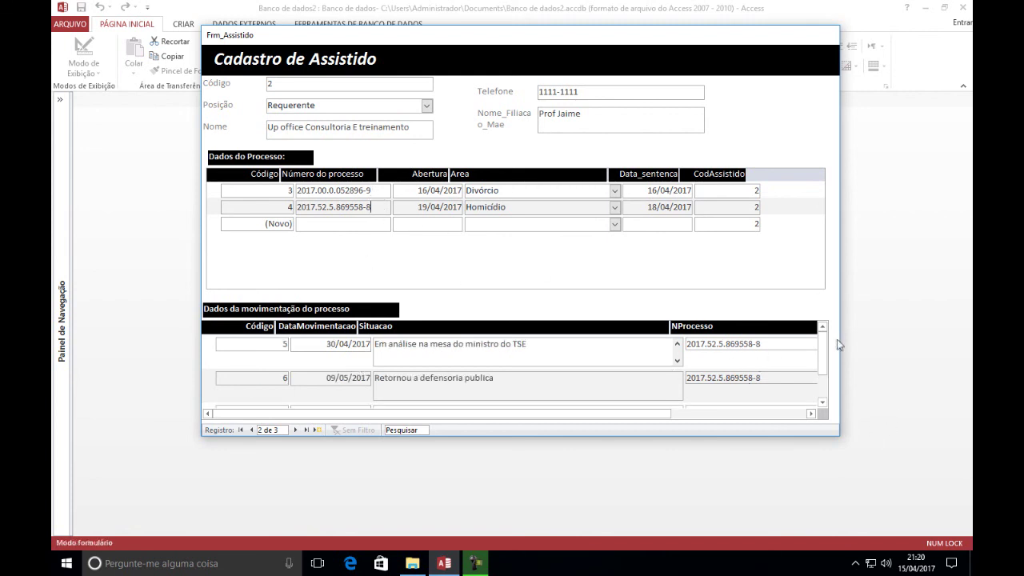
# - Go to the GRUPO TOP ACCESS record and compare the movements listed for its Divórcio and Homicídio processes
pyautogui.click(295, 430)
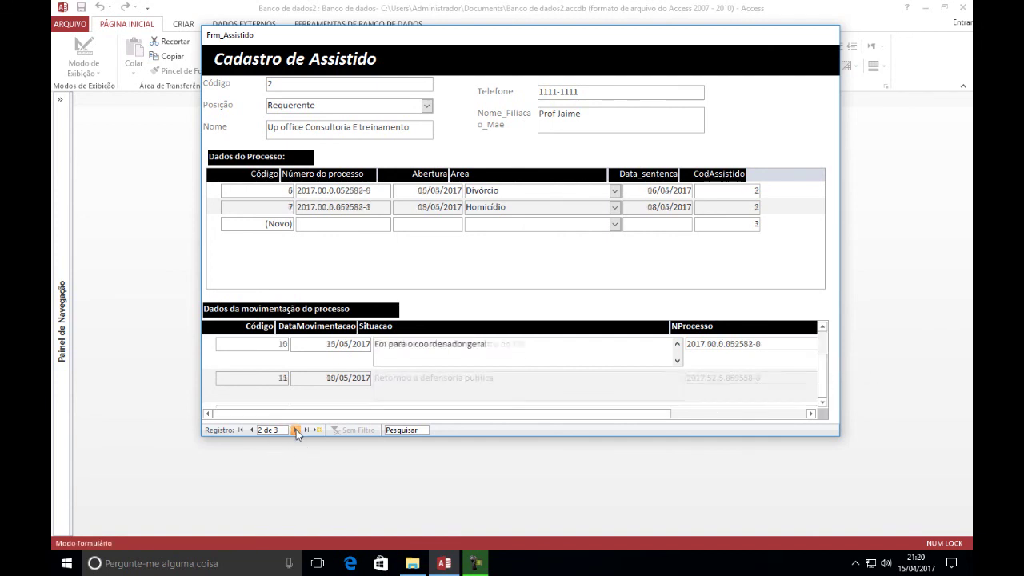
pyautogui.click(352, 130)
pyautogui.moveTo(357, 131); pyautogui.dragTo(249, 132)
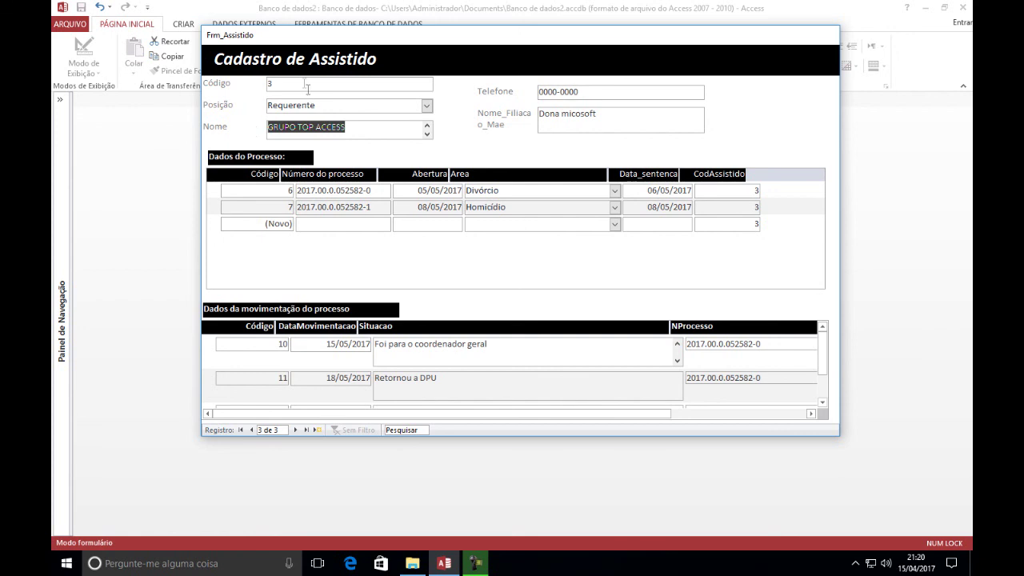
pyautogui.click(377, 207)
pyautogui.click(376, 190)
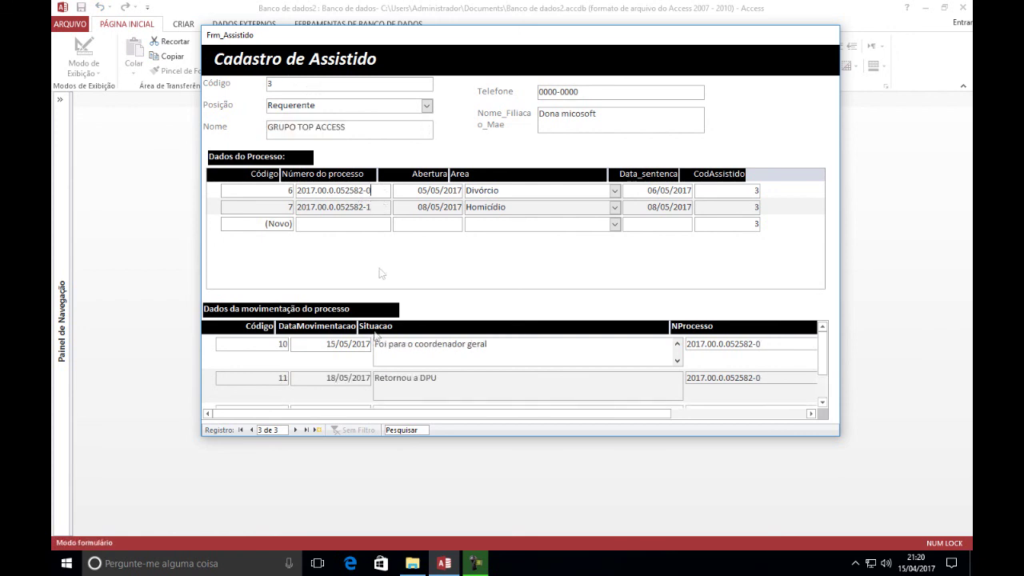
pyautogui.click(378, 205)
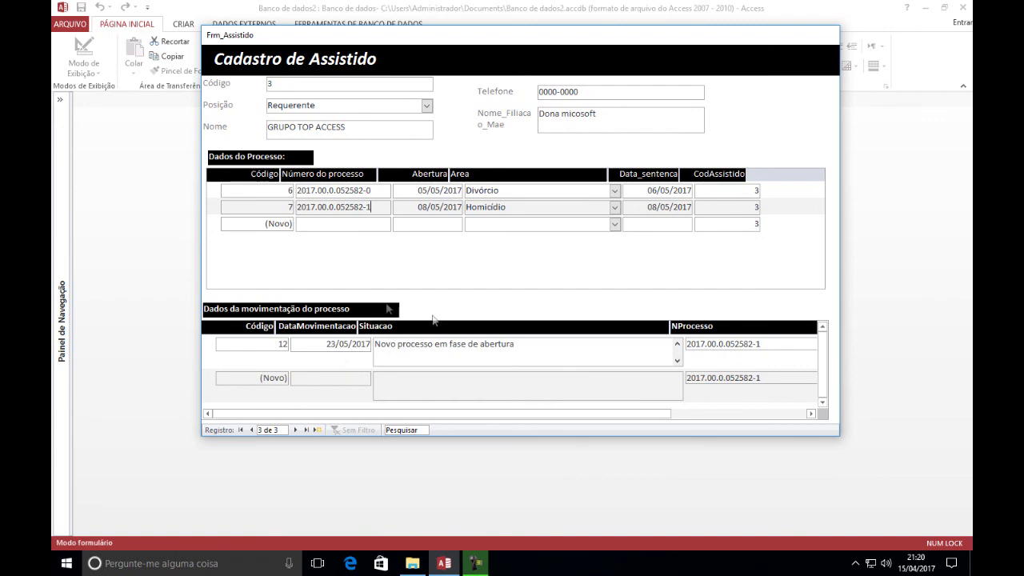
pyautogui.moveTo(446, 38); pyautogui.dragTo(466, 84)
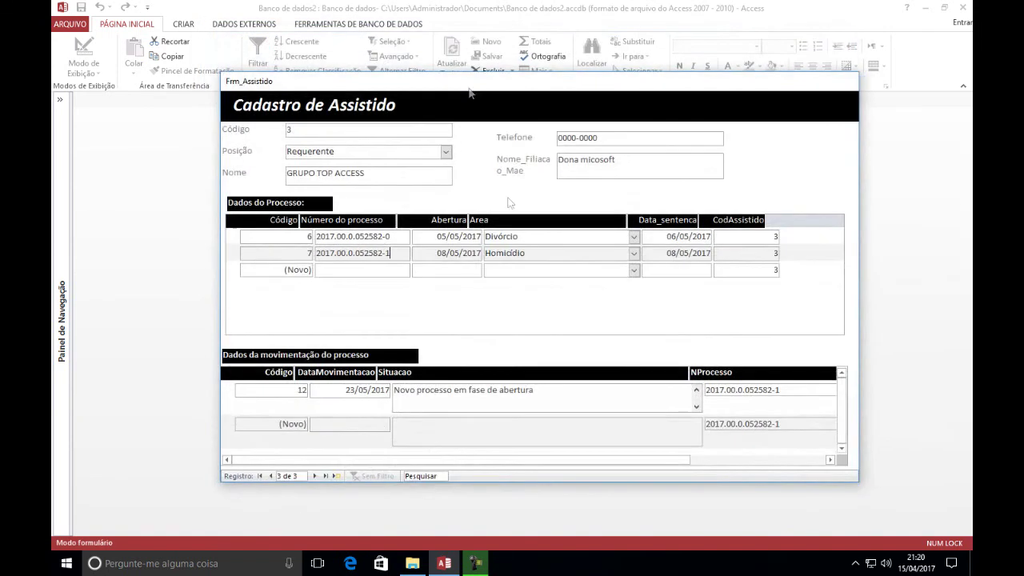